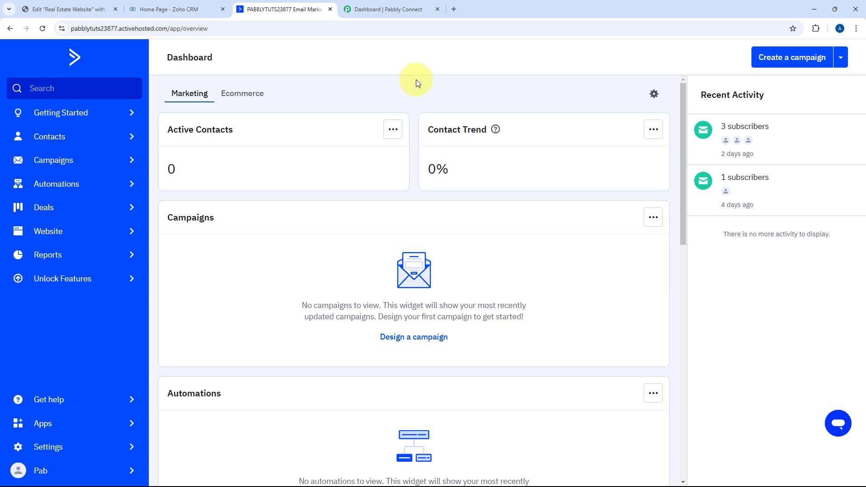
# Check the real estate lead form, Zoho CRM and ActiveCampaign tabs, then return to the Pabbly Connect dashboard
pyautogui.click(57, 7)
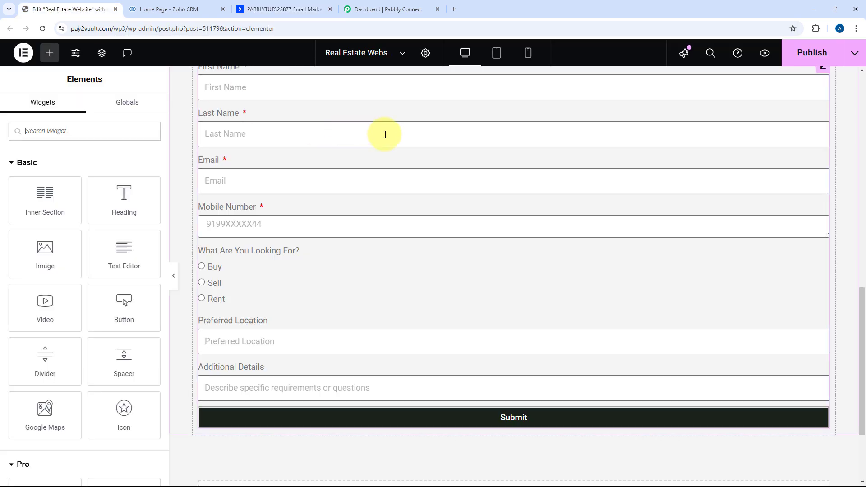
pyautogui.scroll(2, 386, 161)
pyautogui.scroll(-1, 388, 197)
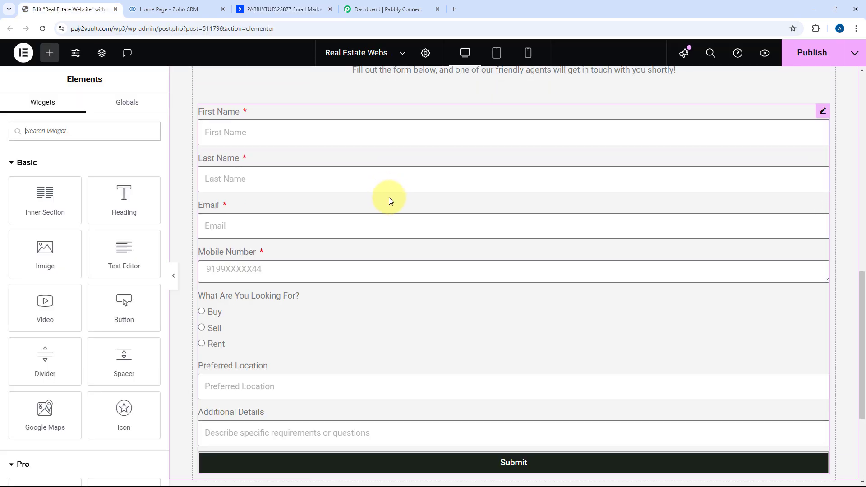
pyautogui.click(201, 9)
pyautogui.click(304, 4)
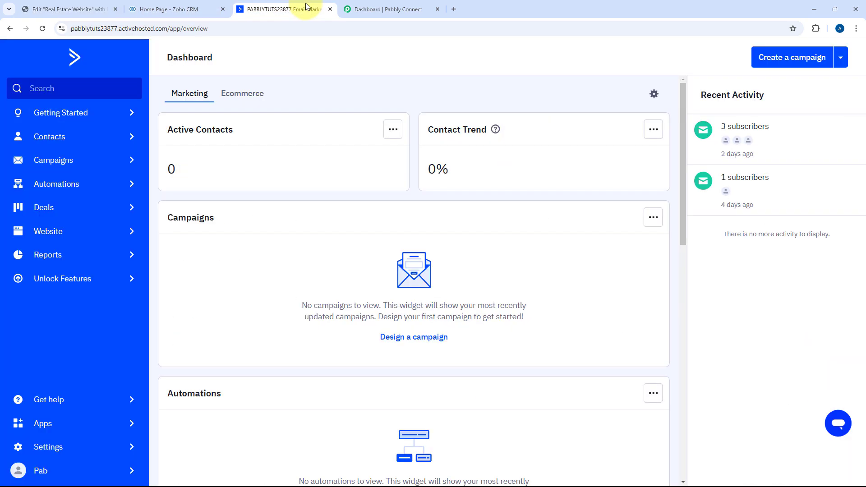
pyautogui.click(404, 5)
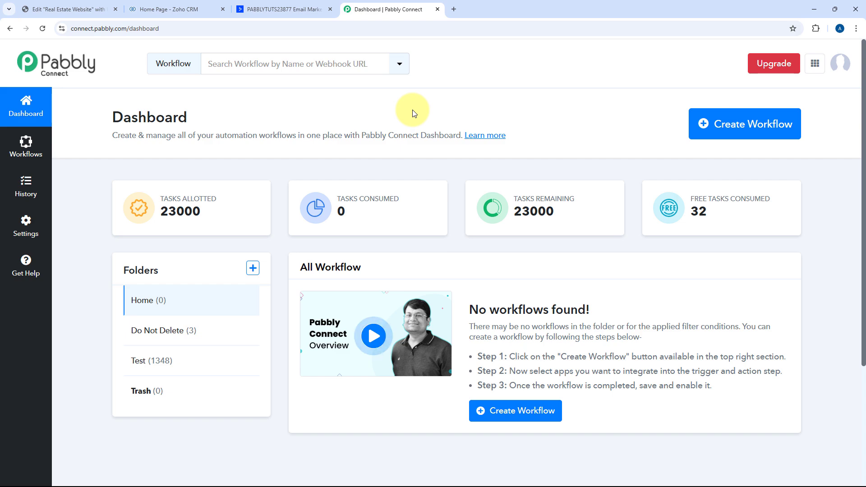
# Name a new workflow 'Elementor to Zoho CRM to ActiveCampaign', keep folder Home, and create it
pyautogui.click(736, 126)
pyautogui.write('E')
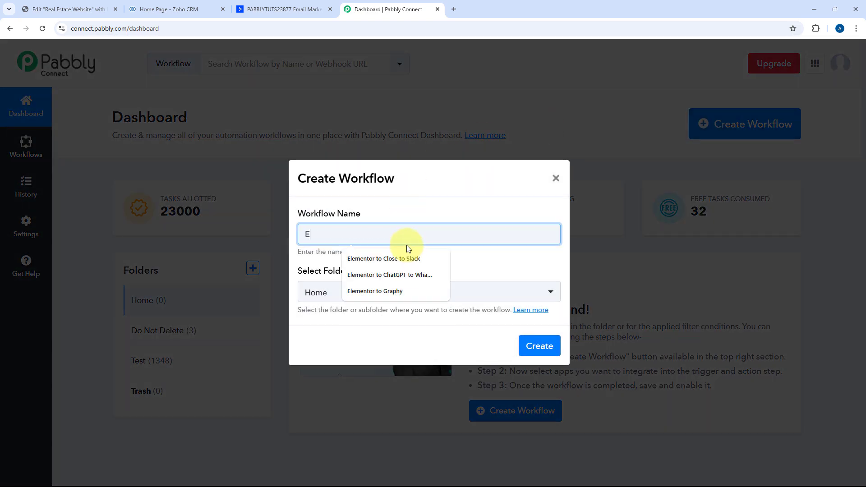
pyautogui.write('lementory')
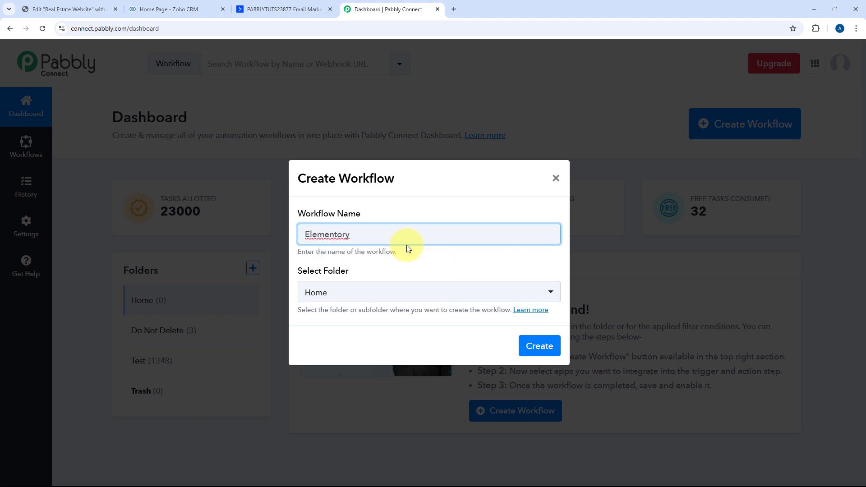
pyautogui.press('BackSpace')
pyautogui.write('to Zoho CRM to ActiveCAmpaign')
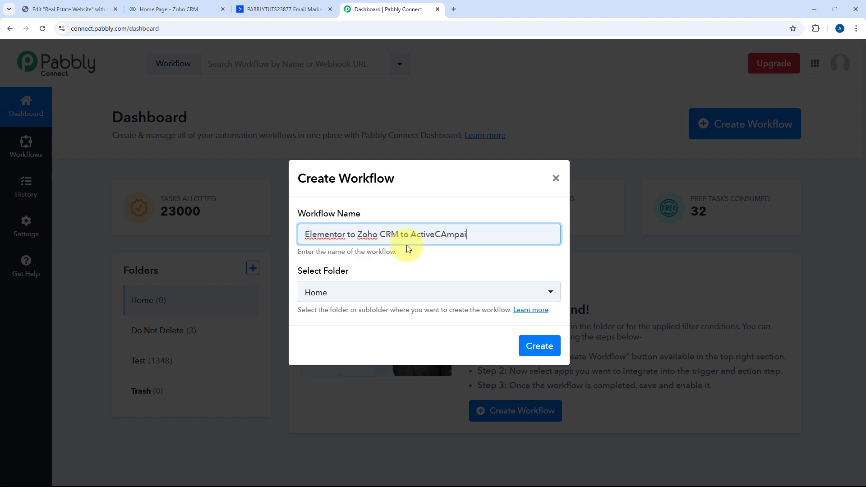
pyautogui.hotkey('ctrl', 'Left')
pyautogui.press('Left')
pyautogui.press('Left')
pyautogui.press('BackSpace')
pyautogui.write('a')
pyautogui.click(366, 293)
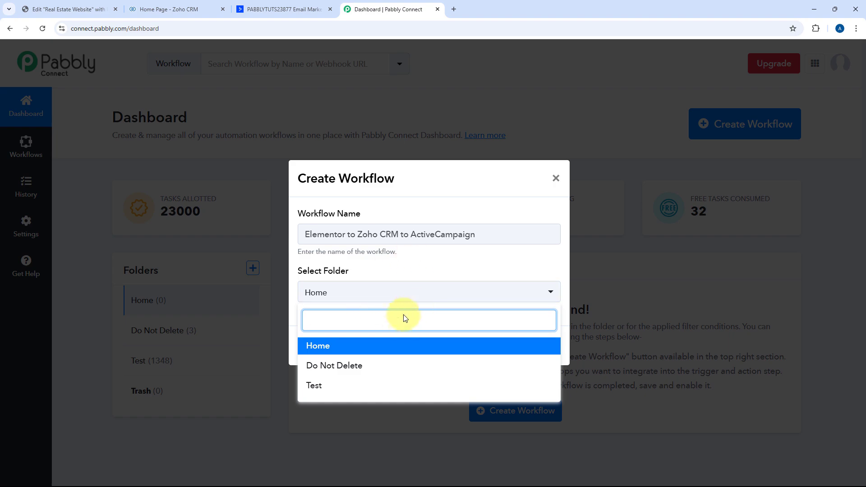
pyautogui.click(419, 292)
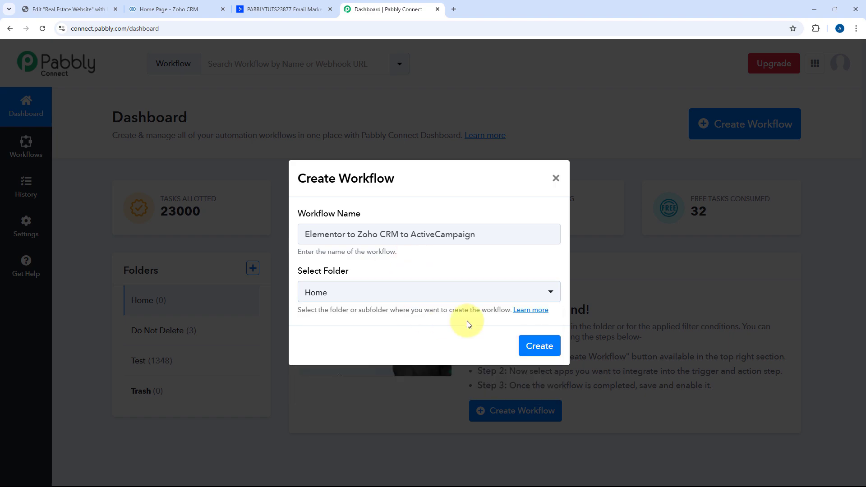
pyautogui.click(524, 346)
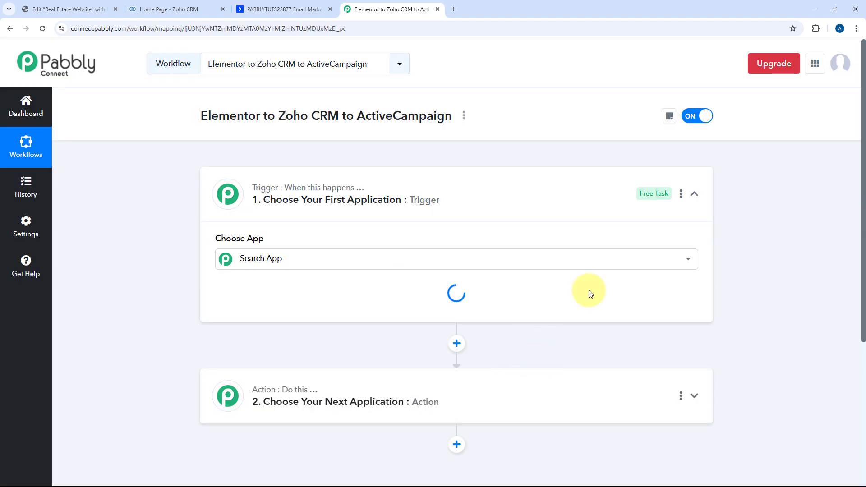
# Expand the trigger step and compare it against the Elementor form in the other tab
pyautogui.click(468, 191)
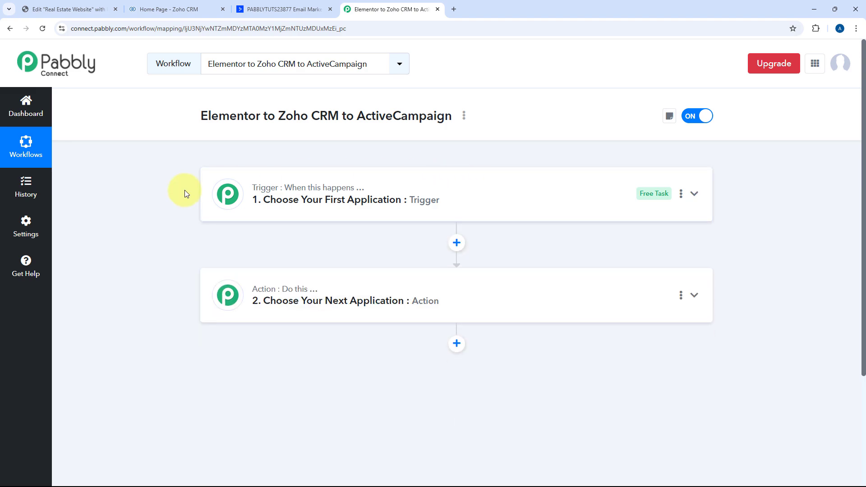
pyautogui.scroll(-1, 185, 190)
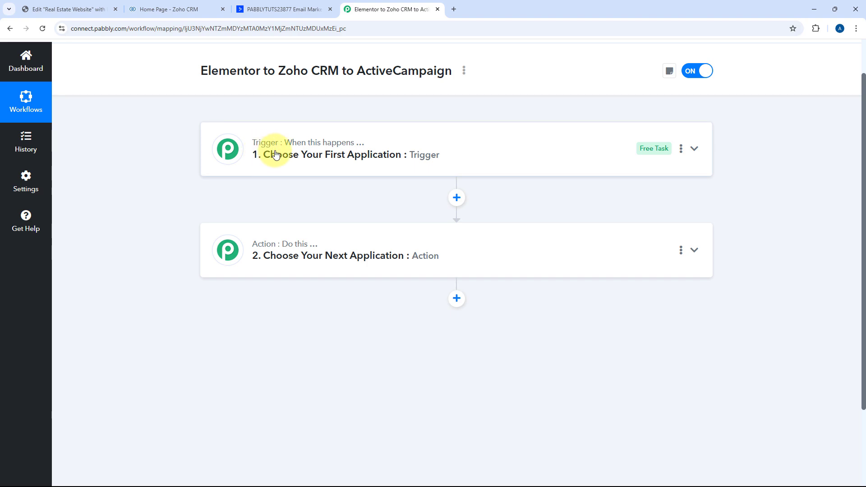
pyautogui.moveTo(352, 149)
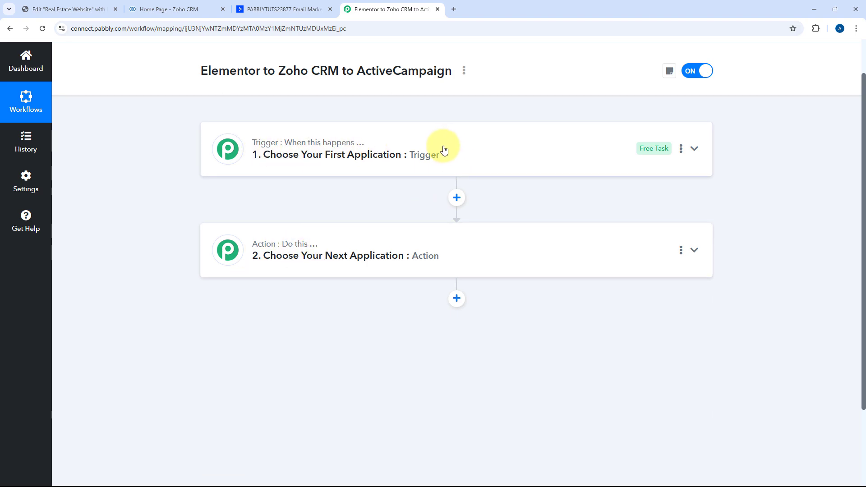
pyautogui.click(392, 153)
pyautogui.scroll(-1, 192, 182)
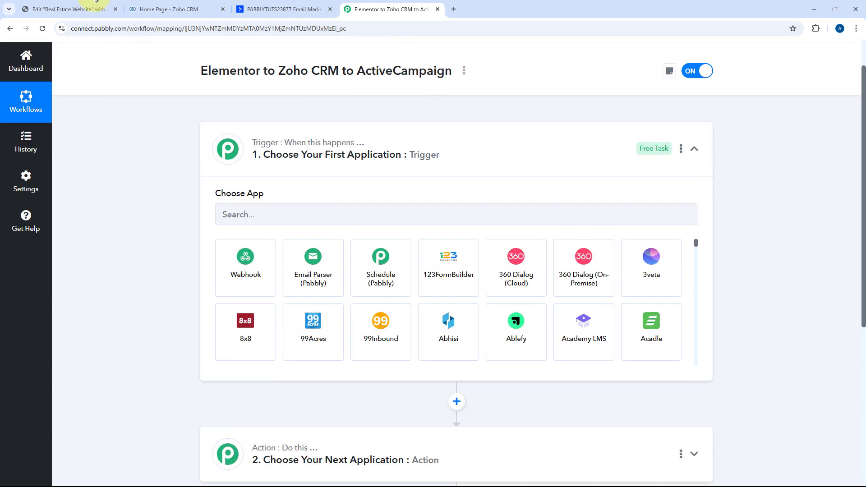
pyautogui.click(83, 9)
pyautogui.click(365, 5)
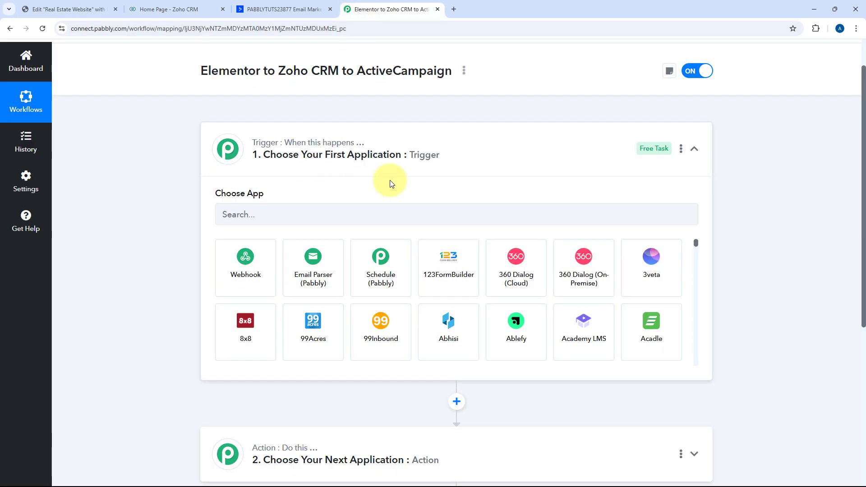
pyautogui.click(90, 9)
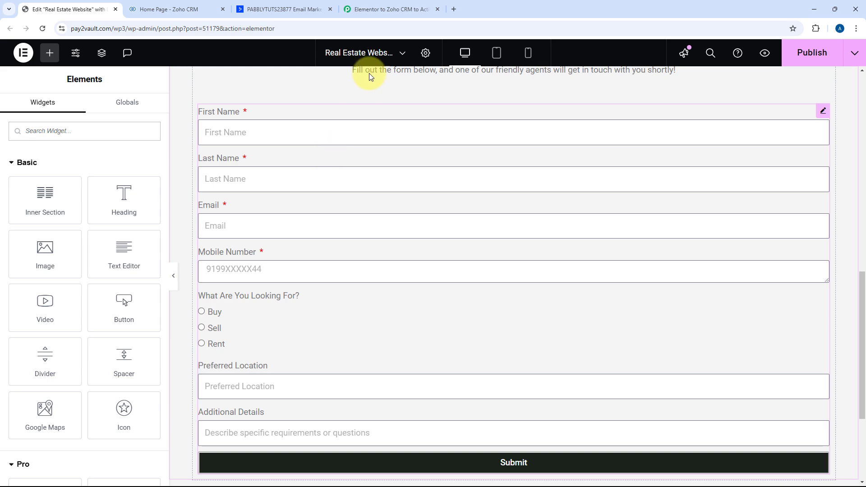
pyautogui.click(374, 13)
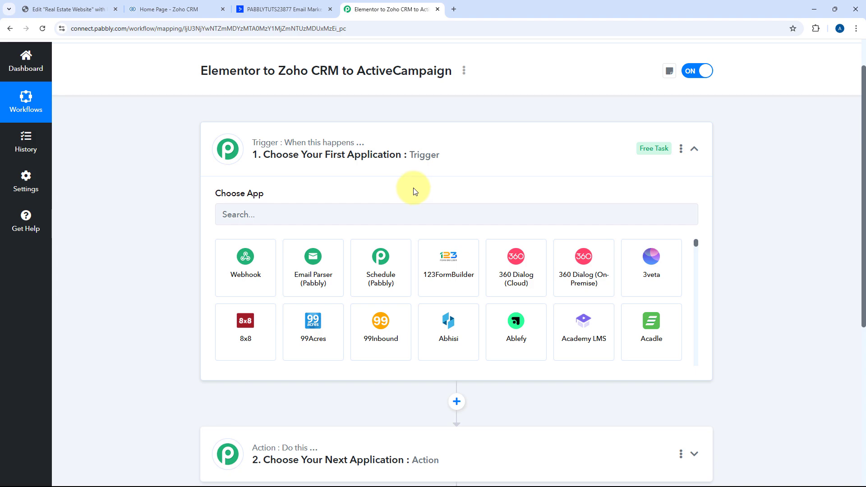
# Search 'Elem' in Choose App and select Elementor as the trigger app
pyautogui.scroll(-2, 411, 187)
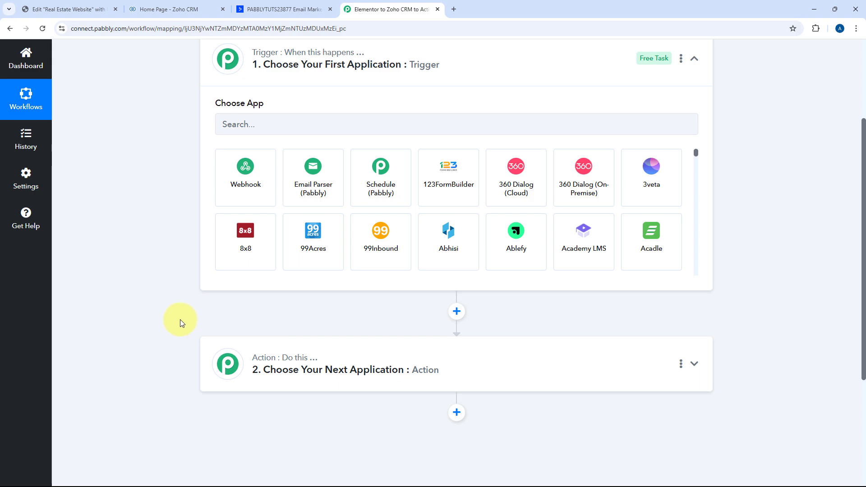
pyautogui.scroll(2, 199, 278)
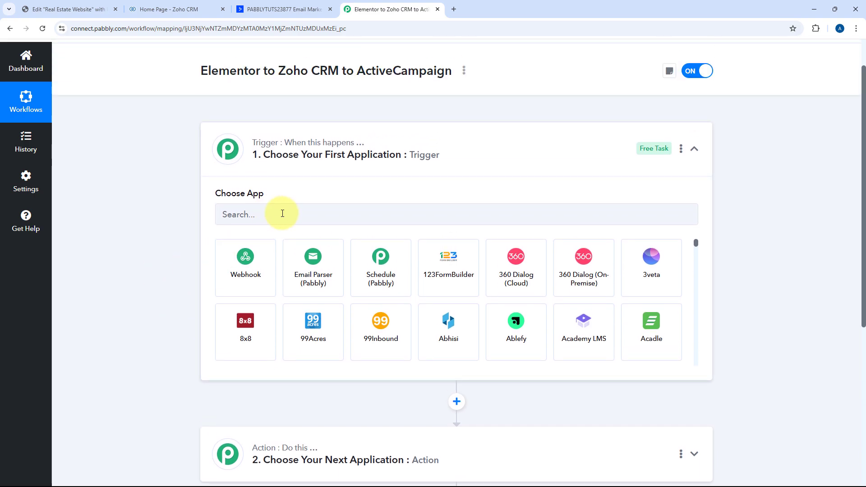
pyautogui.click(337, 220)
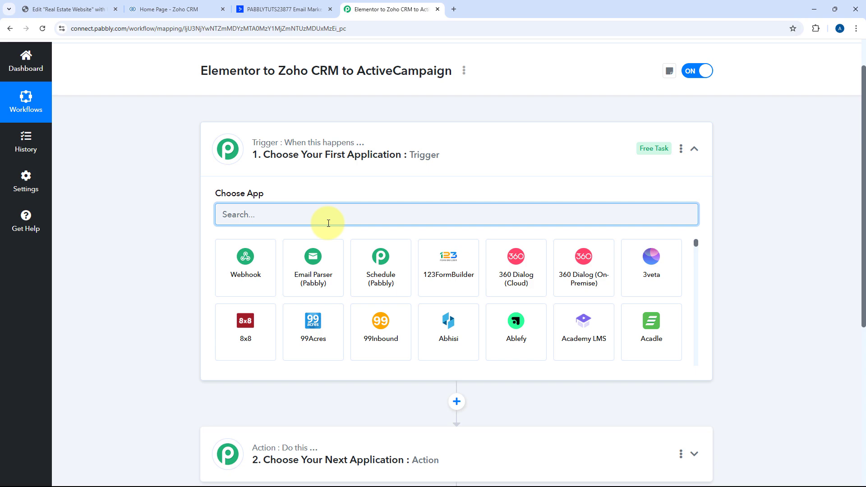
pyautogui.write('Elem')
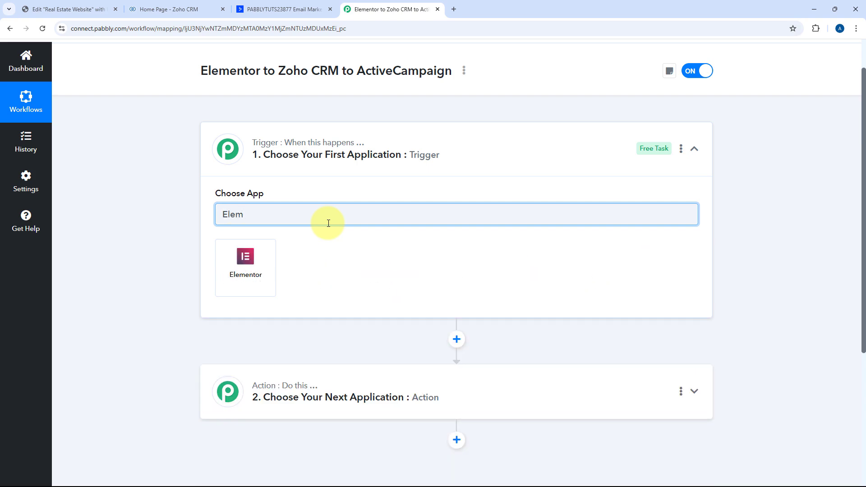
pyautogui.click(242, 273)
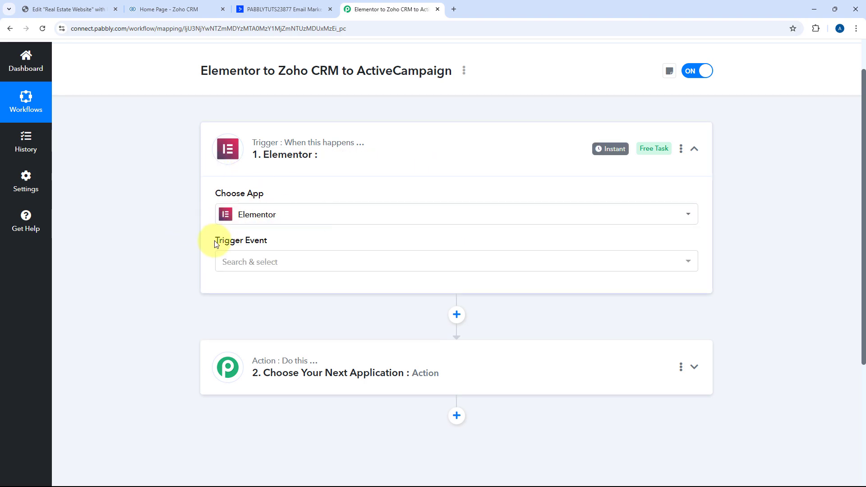
# Set the Elementor trigger event to New Form Submission
pyautogui.click(298, 265)
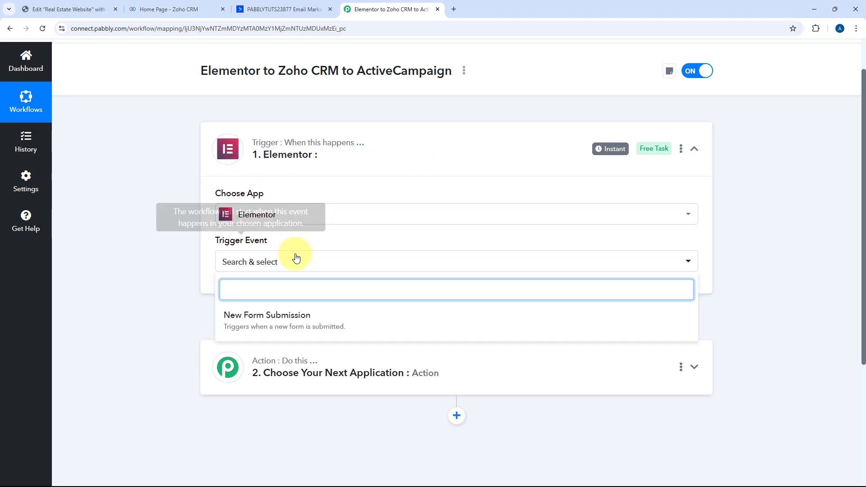
pyautogui.click(318, 317)
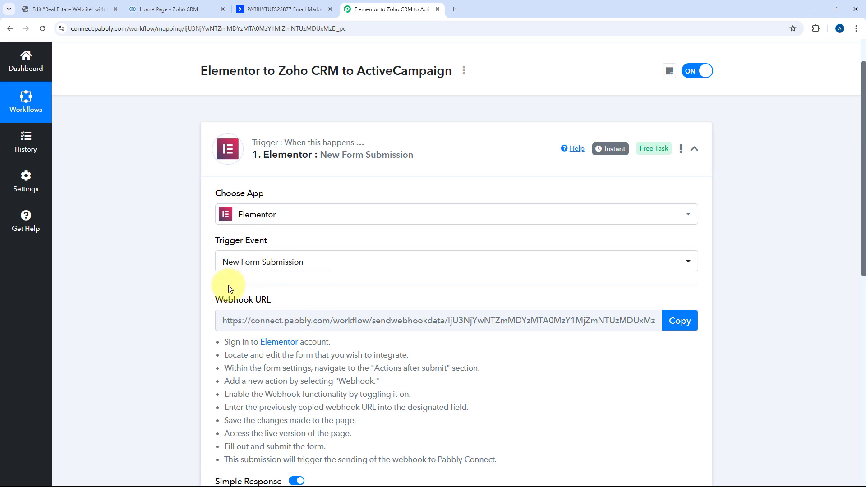
pyautogui.scroll(-2, 434, 271)
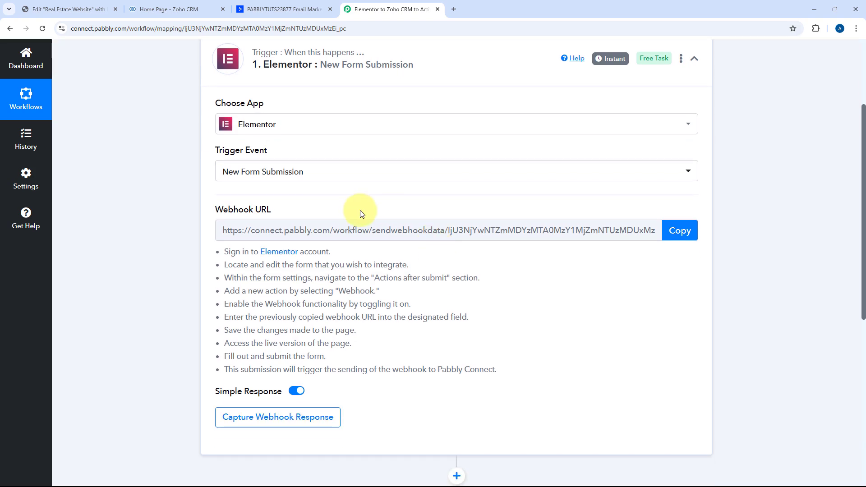
# Copy the trigger's webhook URL and bring up the Elementor form editor
pyautogui.click(92, 5)
pyautogui.click(374, 9)
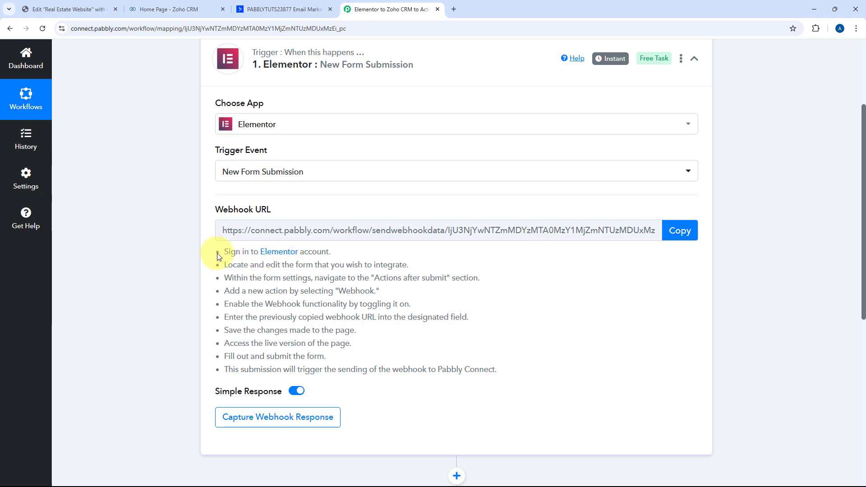
pyautogui.moveTo(225, 251); pyautogui.dragTo(494, 366)
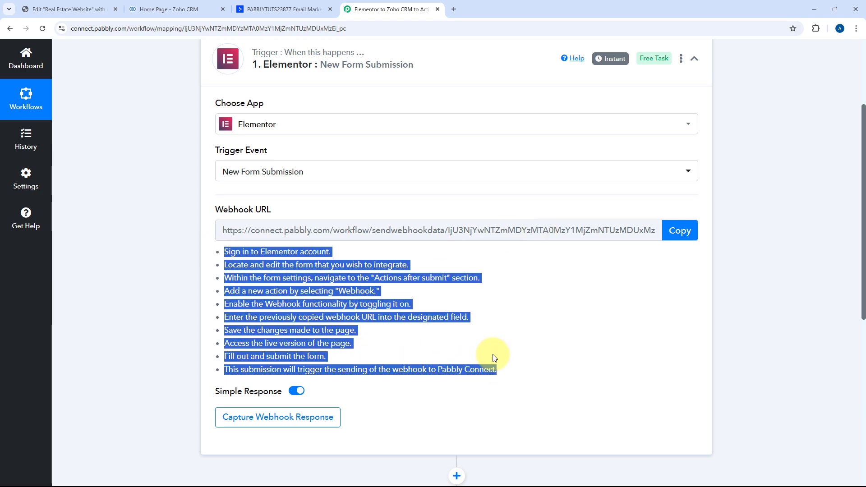
pyautogui.click(492, 329)
pyautogui.click(679, 230)
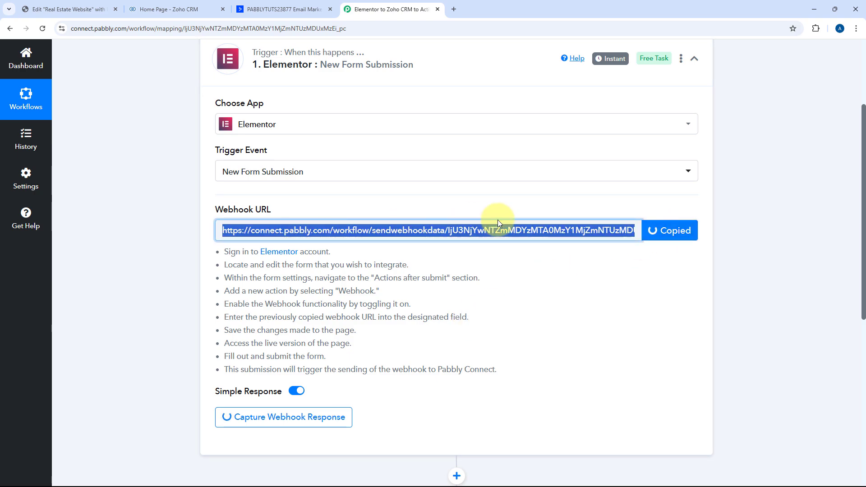
pyautogui.click(79, 4)
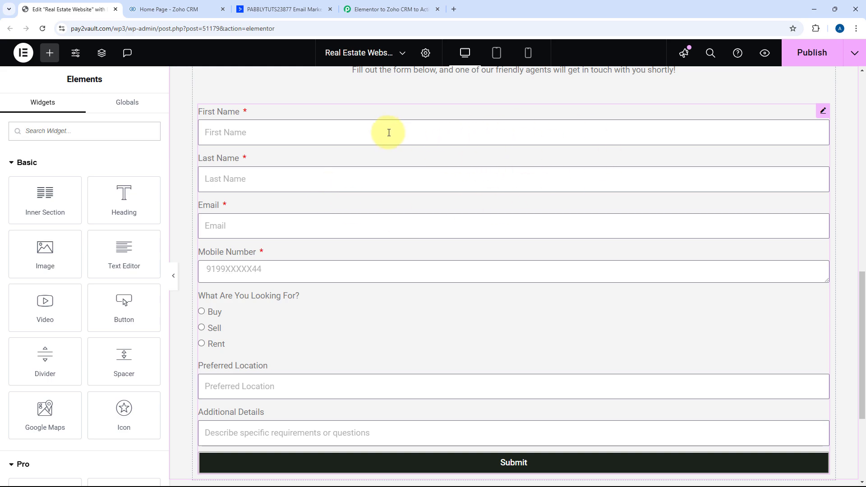
# Add a Webhook action under the lead form's Actions After Submit
pyautogui.click(821, 112)
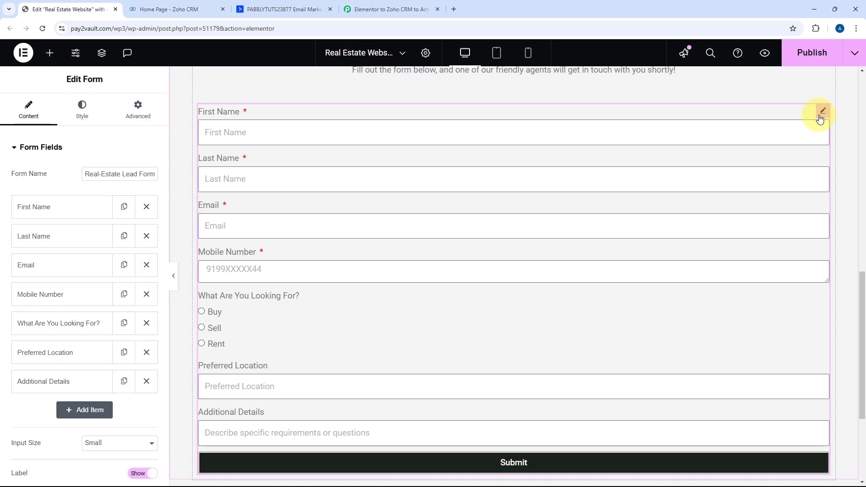
pyautogui.scroll(-5, 66, 158)
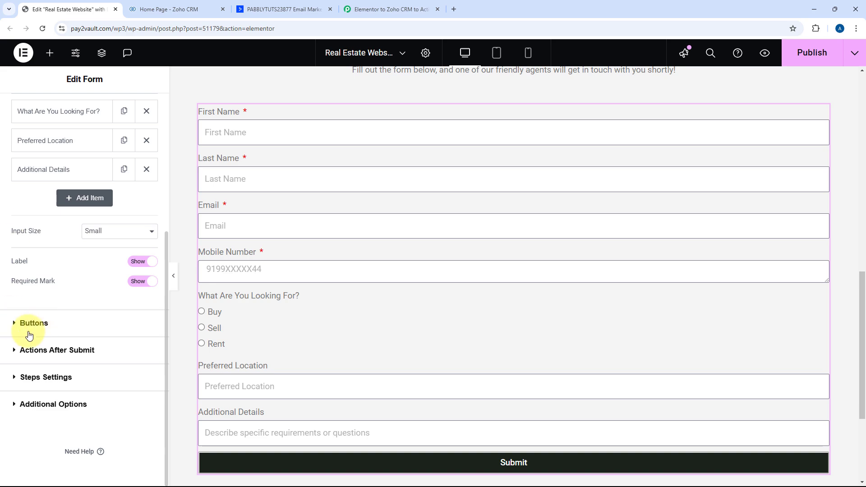
pyautogui.click(21, 353)
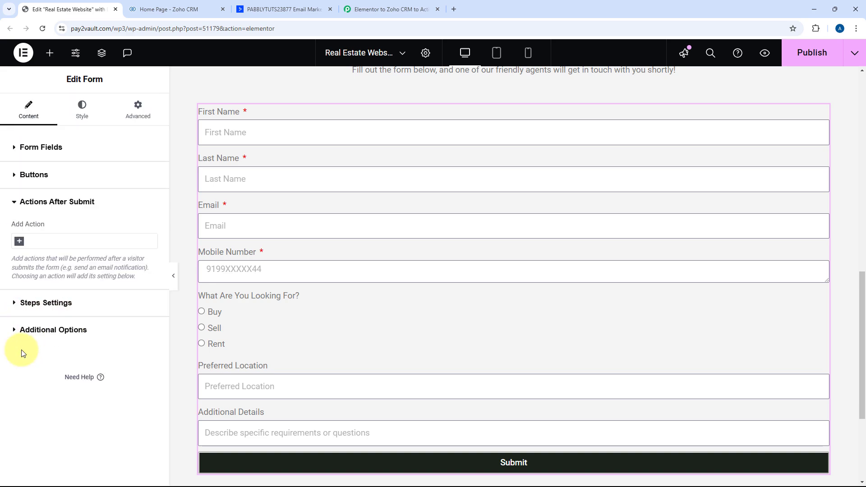
pyautogui.click(19, 241)
pyautogui.scroll(-2, 63, 276)
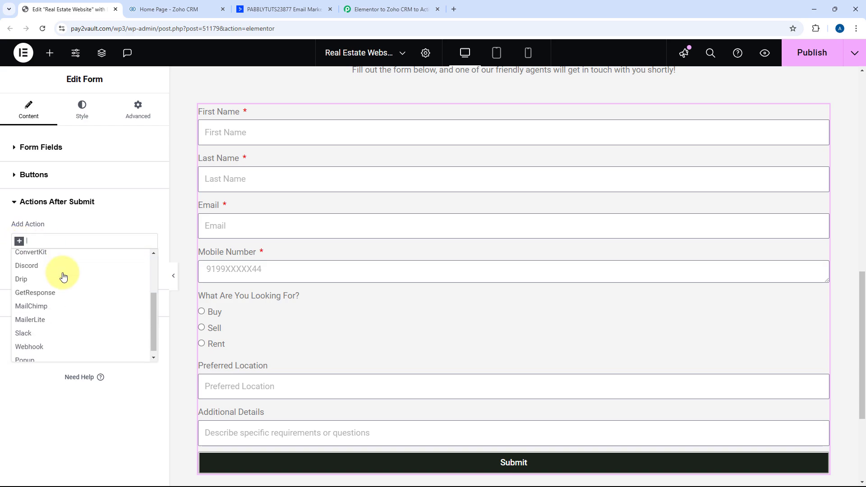
pyautogui.click(47, 344)
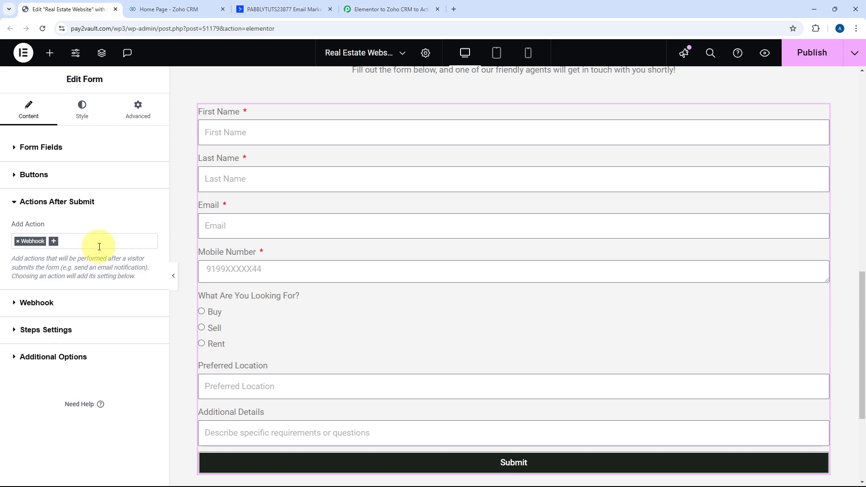
pyautogui.click(19, 306)
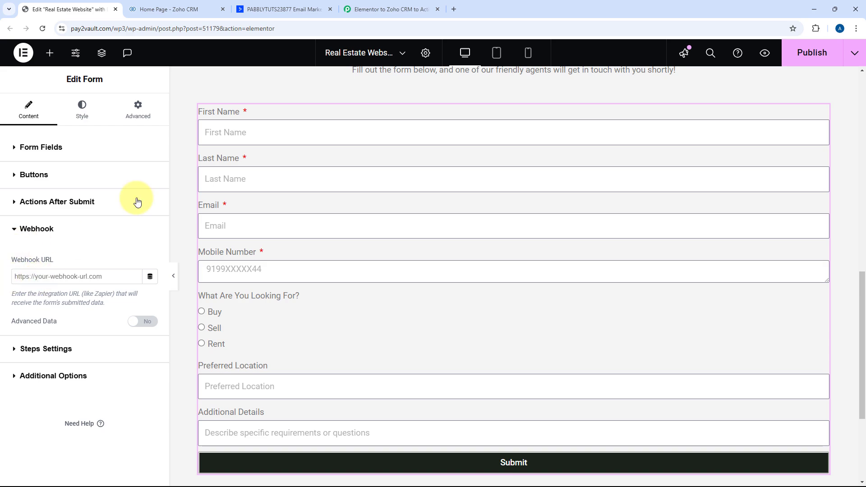
# Paste the Pabbly webhook URL into the Webhook URL field and publish the page
pyautogui.click(363, 9)
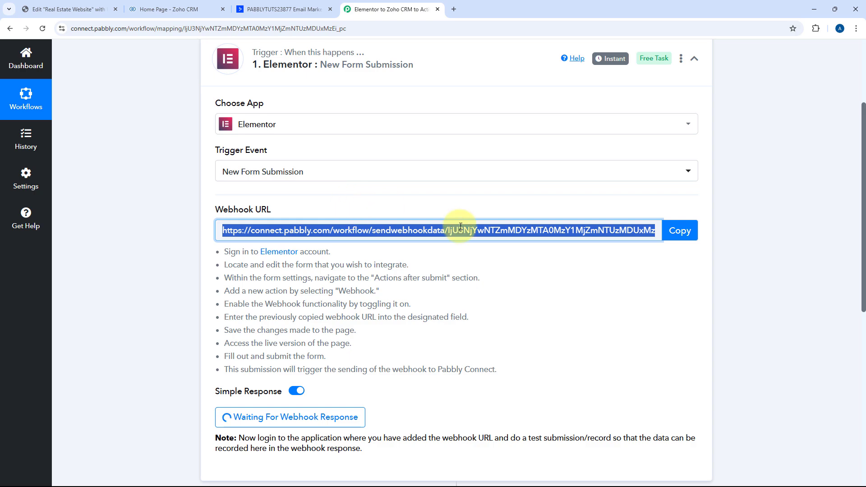
pyautogui.click(689, 236)
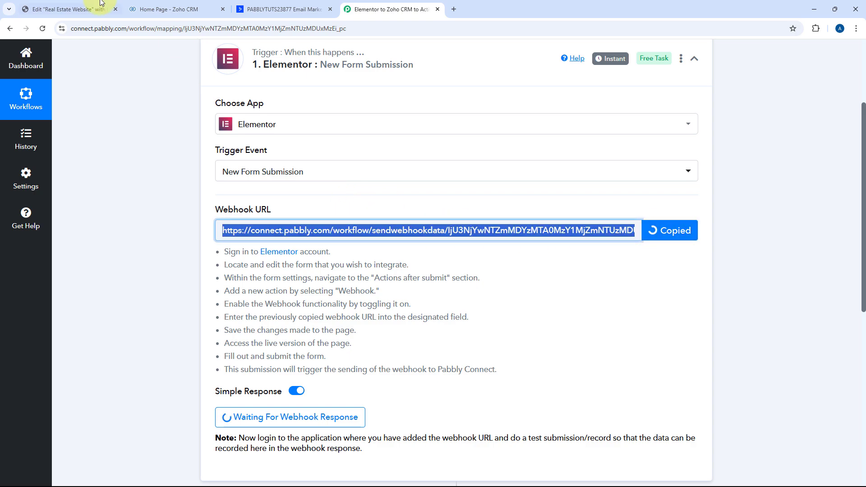
pyautogui.click(68, 9)
pyautogui.rightClick(42, 276)
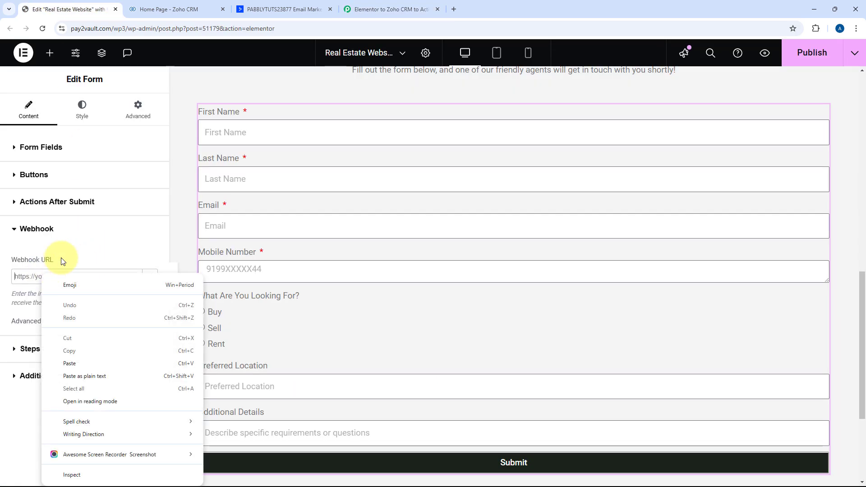
pyautogui.click(87, 362)
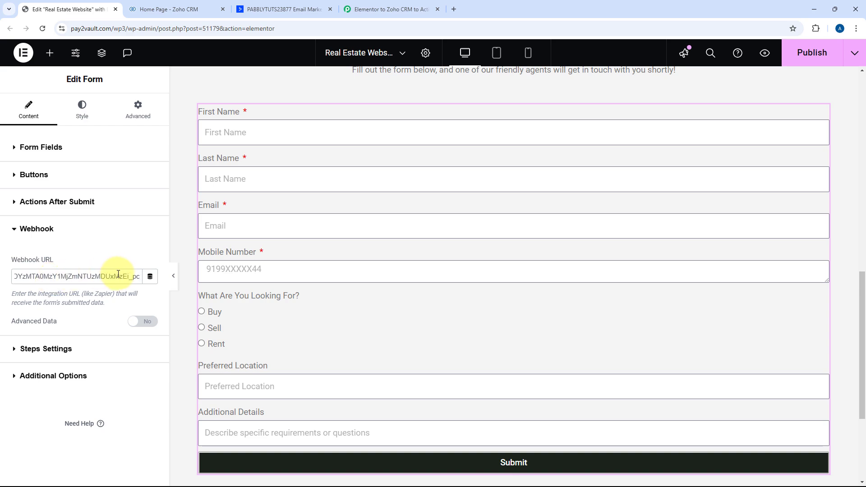
pyautogui.click(807, 61)
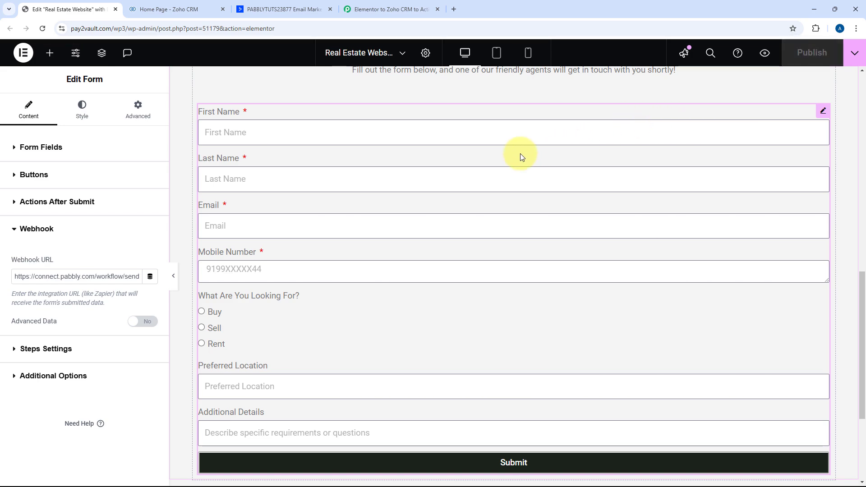
pyautogui.scroll(-1, 396, 150)
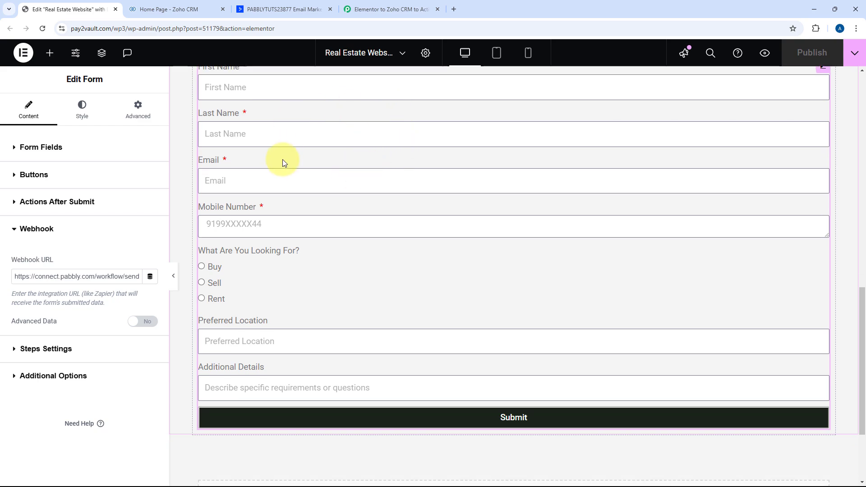
# Confirm Pabbly's trigger shows Waiting For Webhook Response, then return to the Elementor editor
pyautogui.click(365, 4)
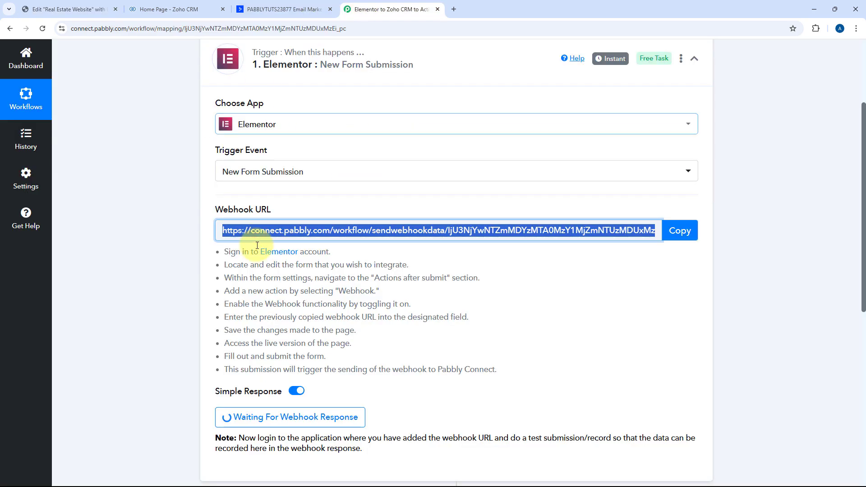
pyautogui.scroll(-3, 466, 255)
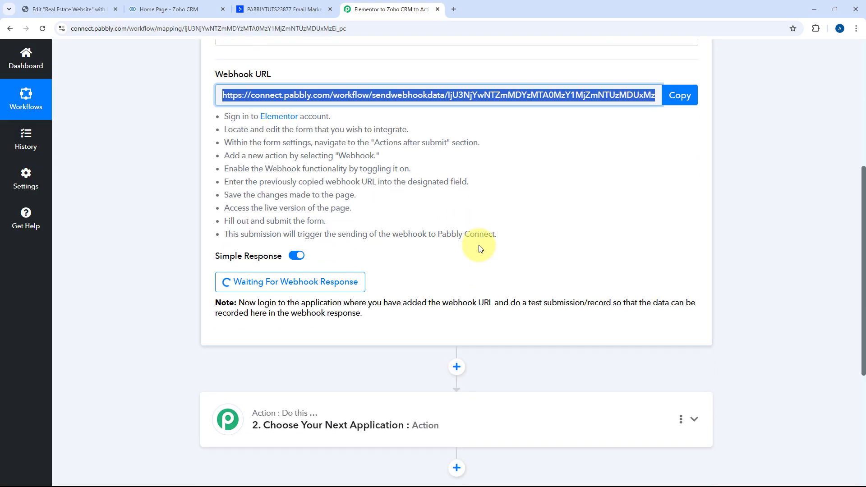
pyautogui.click(495, 277)
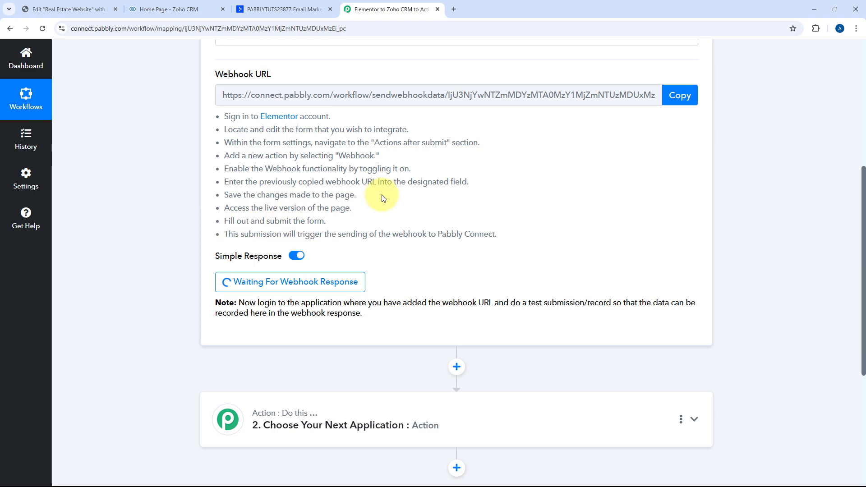
pyautogui.click(103, 9)
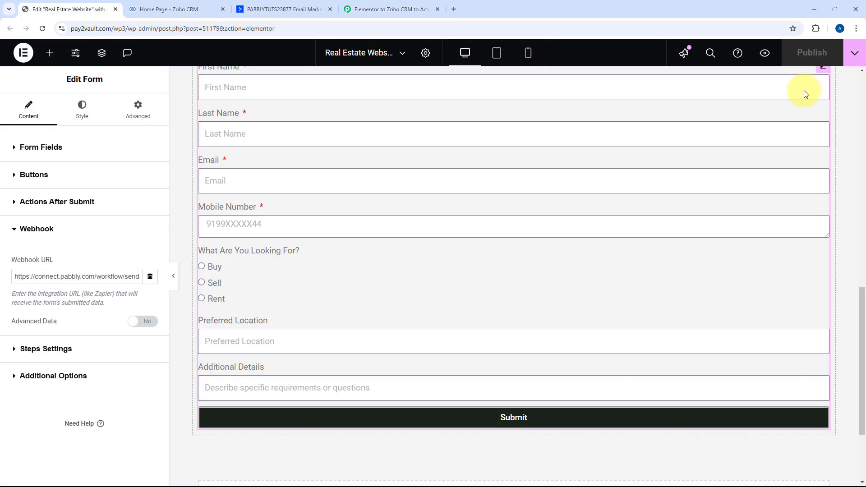
# Preview the page and fill the form's first name, last name and email fields
pyautogui.click(765, 54)
pyautogui.click(180, 6)
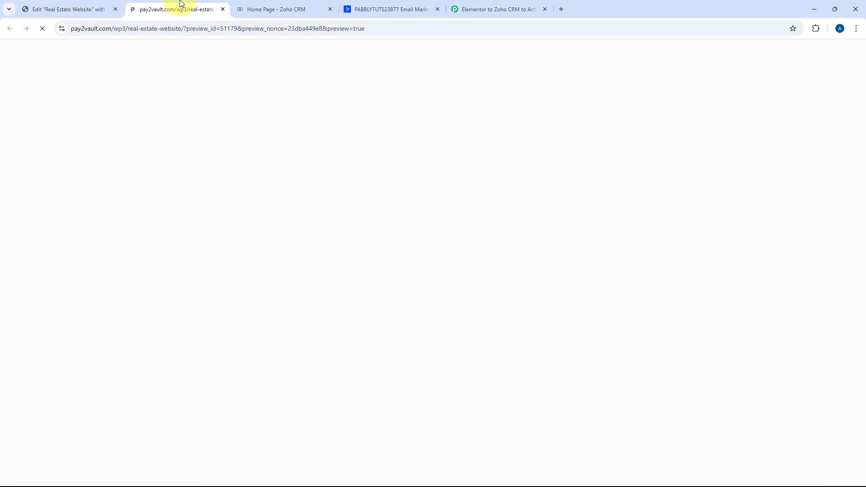
pyautogui.scroll(-10, 161, 151)
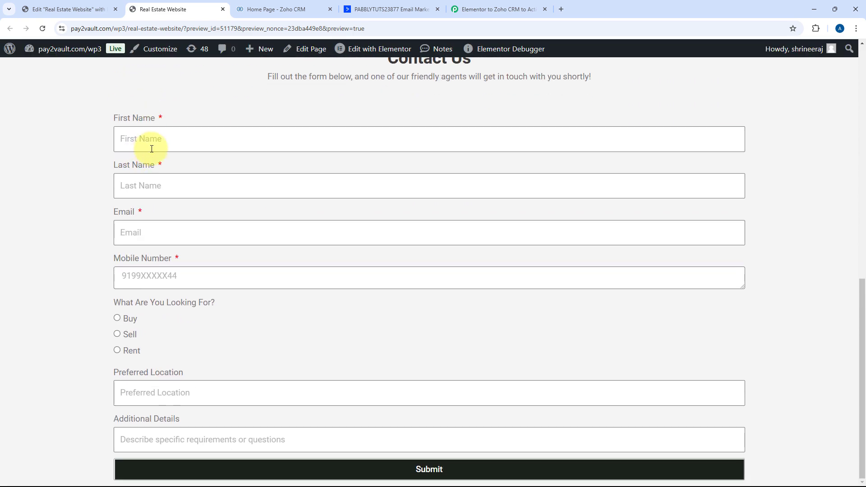
pyautogui.click(169, 146)
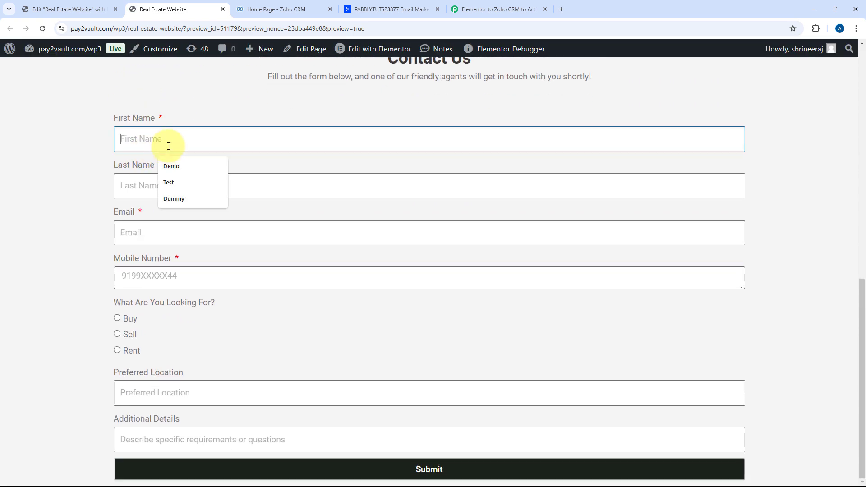
pyautogui.write('demo')
pyautogui.press('Tab')
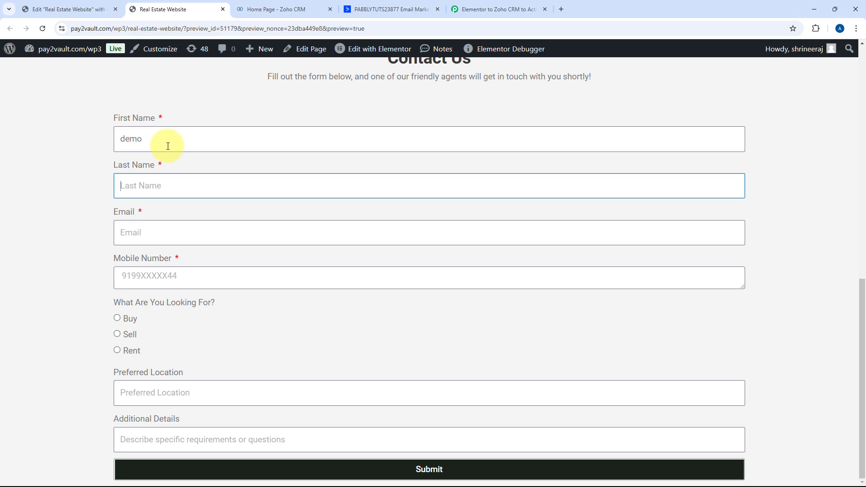
pyautogui.doubleClick(169, 146)
pyautogui.write('Demo')
pyautogui.press('Tab')
pyautogui.write('Us')
pyautogui.press('Tab')
pyautogui.write('demo')
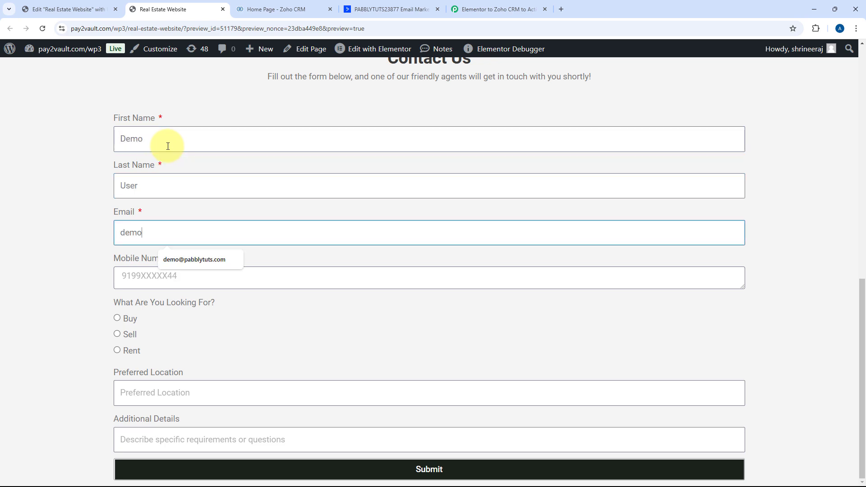
pyautogui.press('Down')
pyautogui.press('Return')
pyautogui.press('Tab')
# Enter a mobile number, Preferred Location 'Delhi' and additional details, then submit the test lead
pyautogui.write('9')
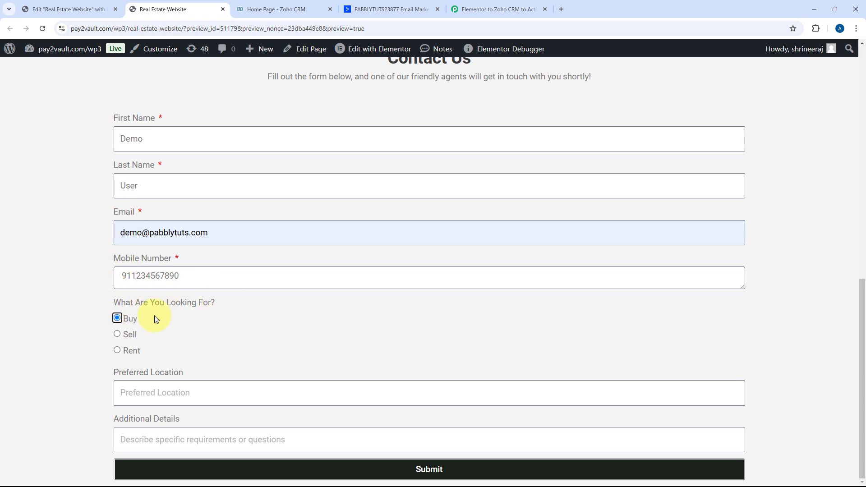
pyautogui.click(170, 396)
pyautogui.write('Del')
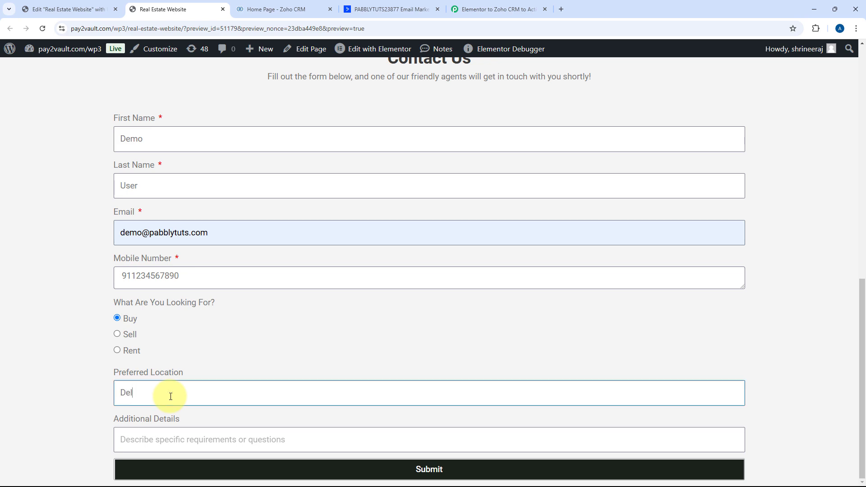
pyautogui.write('hi')
pyautogui.click(203, 440)
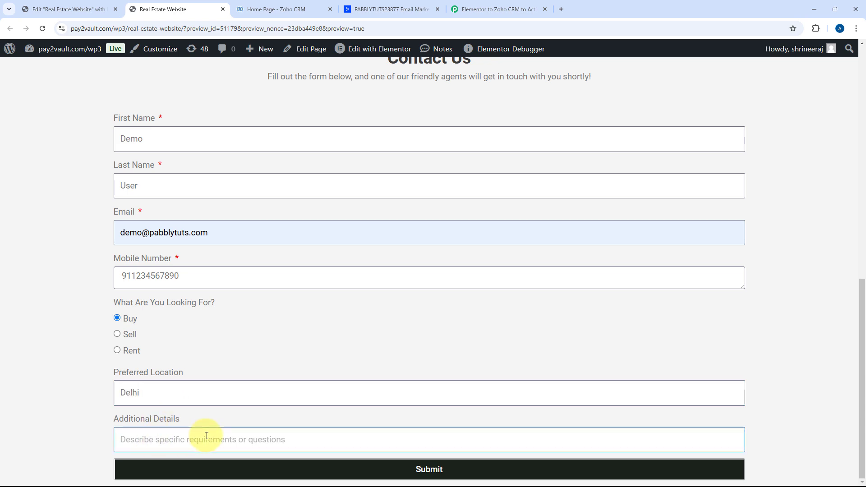
pyautogui.write('We')
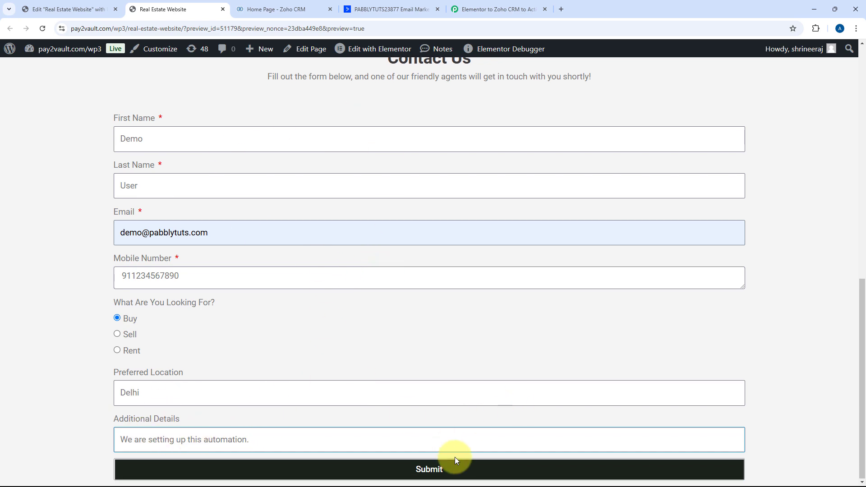
pyautogui.click(453, 470)
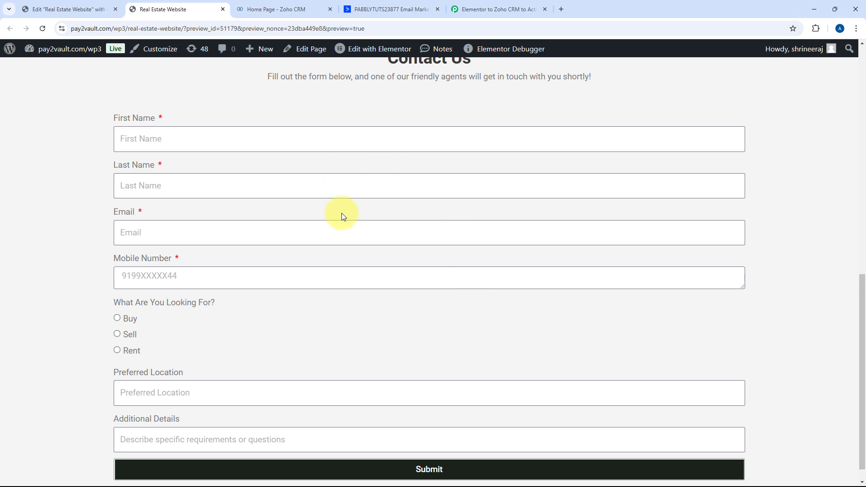
pyautogui.click(501, 4)
# Review the received What Are You Looking For? value Buy and Preferred Location Delhi
pyautogui.scroll(-2, 243, 298)
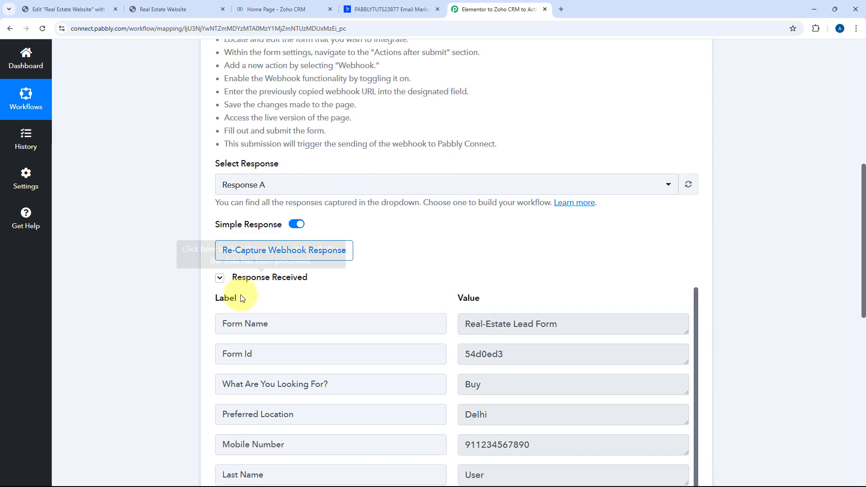
pyautogui.scroll(-4, 451, 235)
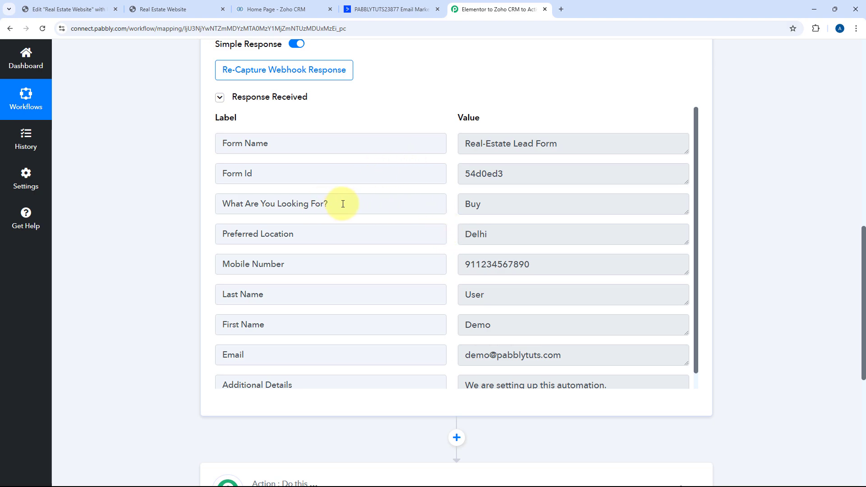
pyautogui.moveTo(343, 204); pyautogui.dragTo(208, 213)
pyautogui.click(534, 201)
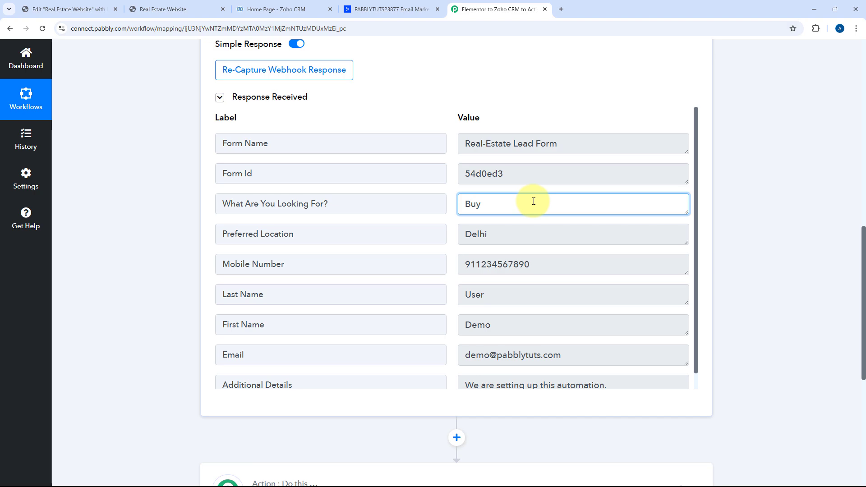
pyautogui.doubleClick(472, 203)
pyautogui.click(447, 205)
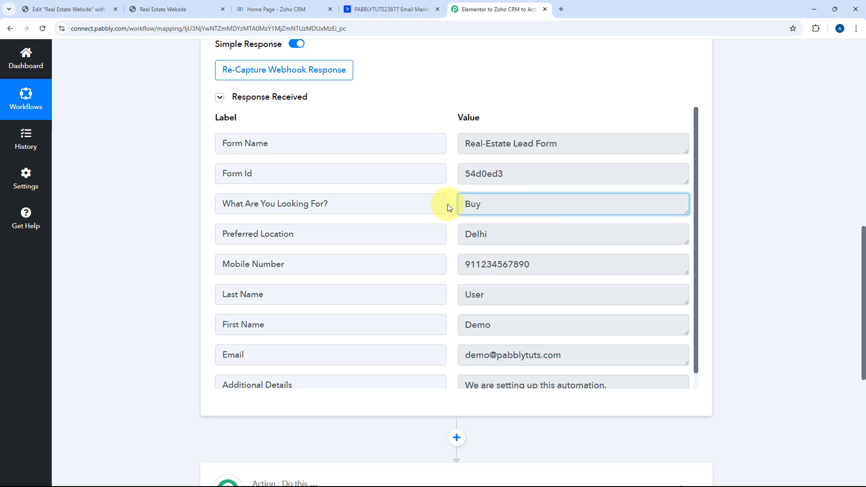
pyautogui.click(291, 234)
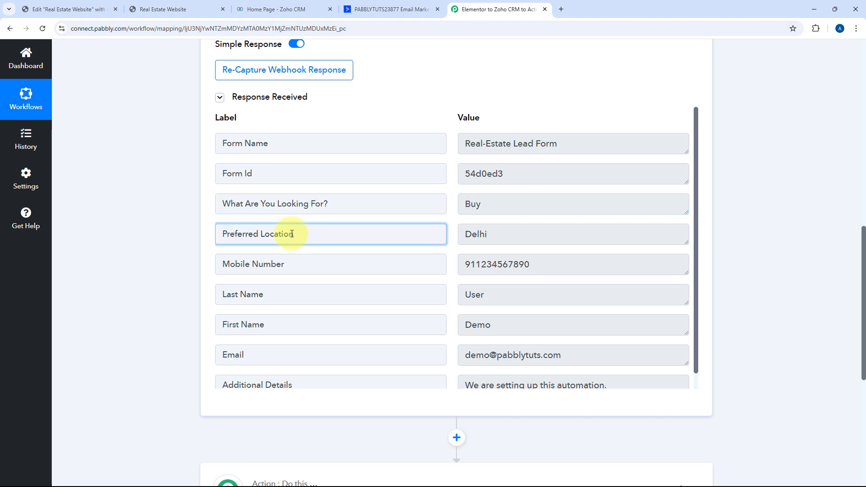
pyautogui.moveTo(292, 234); pyautogui.dragTo(223, 234)
pyautogui.click(331, 236)
pyautogui.moveTo(494, 235); pyautogui.dragTo(458, 236)
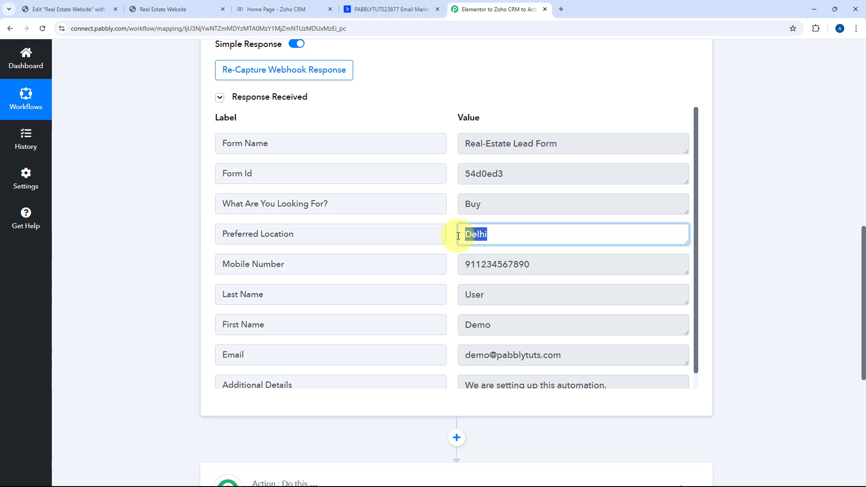
# Review the captured name, email and additional details values, then scroll to the action step
pyautogui.scroll(-1, 452, 228)
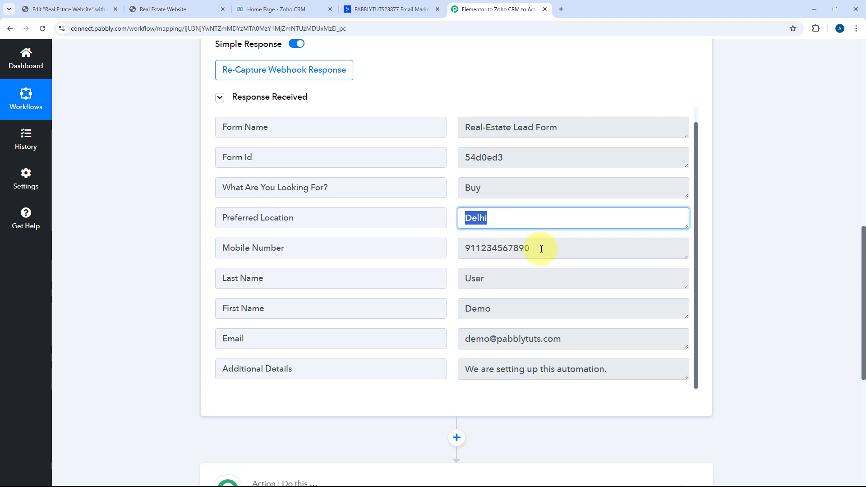
pyautogui.moveTo(544, 248); pyautogui.dragTo(449, 254)
pyautogui.moveTo(507, 305); pyautogui.dragTo(443, 282)
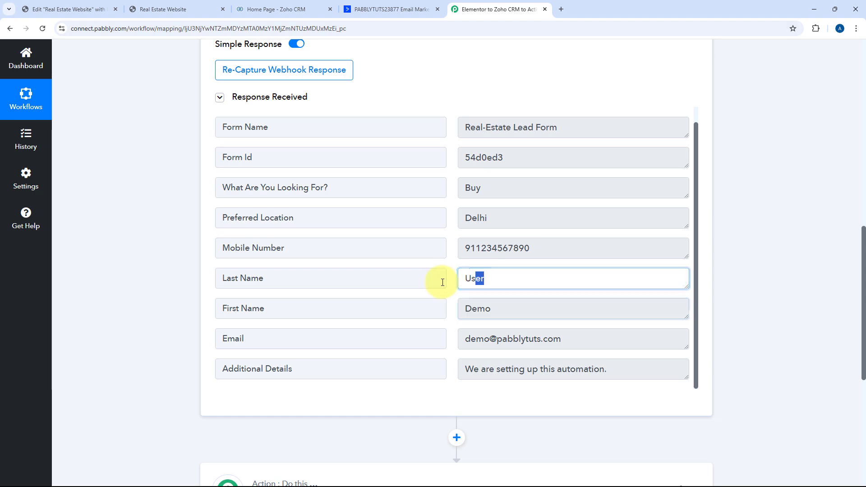
pyautogui.moveTo(578, 340); pyautogui.dragTo(451, 344)
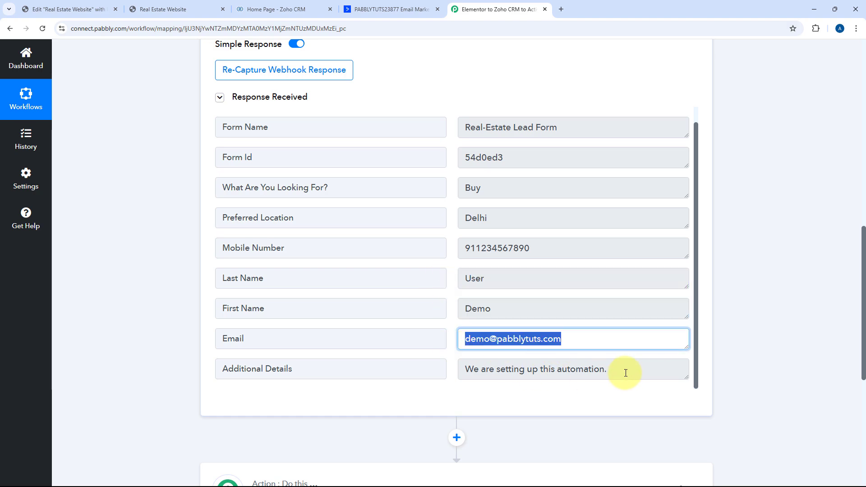
pyautogui.moveTo(624, 373); pyautogui.dragTo(470, 372)
pyautogui.click(453, 265)
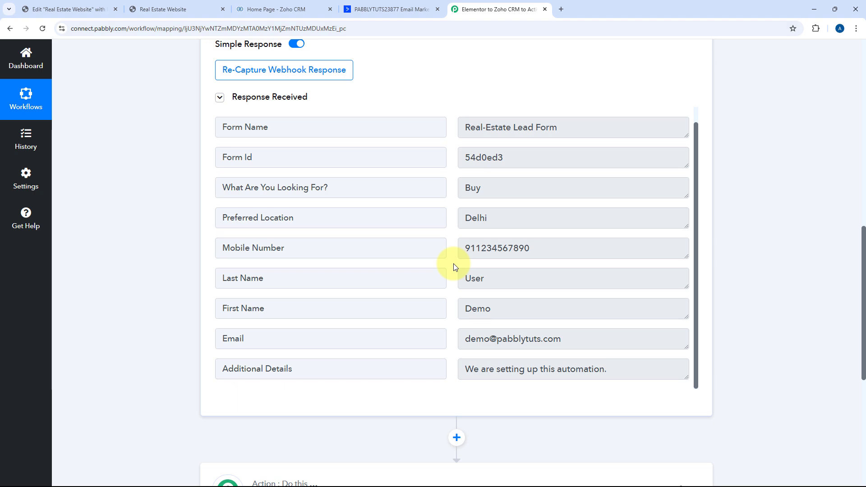
pyautogui.scroll(-5, 162, 246)
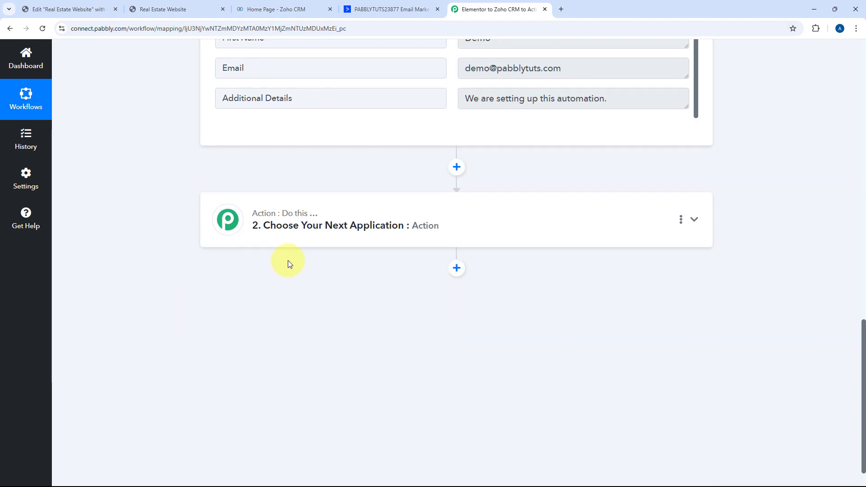
# Search 'Zoho CRM' and pick it as the second step's application
pyautogui.click(367, 226)
pyautogui.click(278, 237)
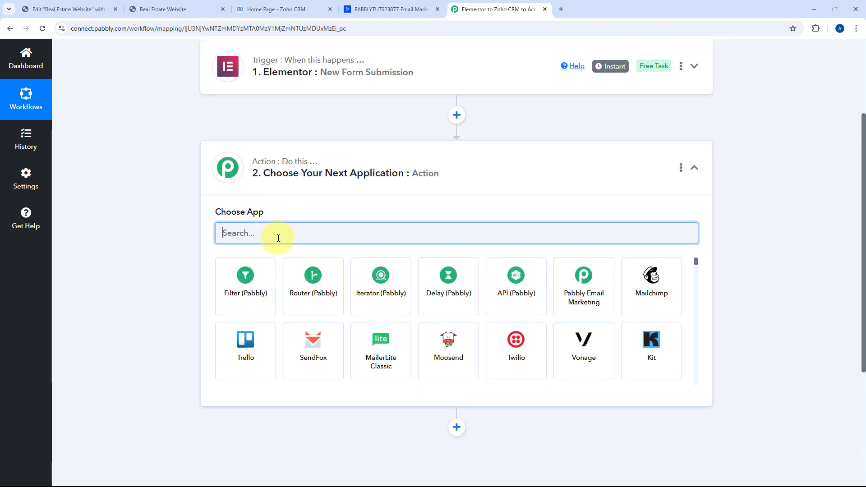
pyautogui.write('Zoho C')
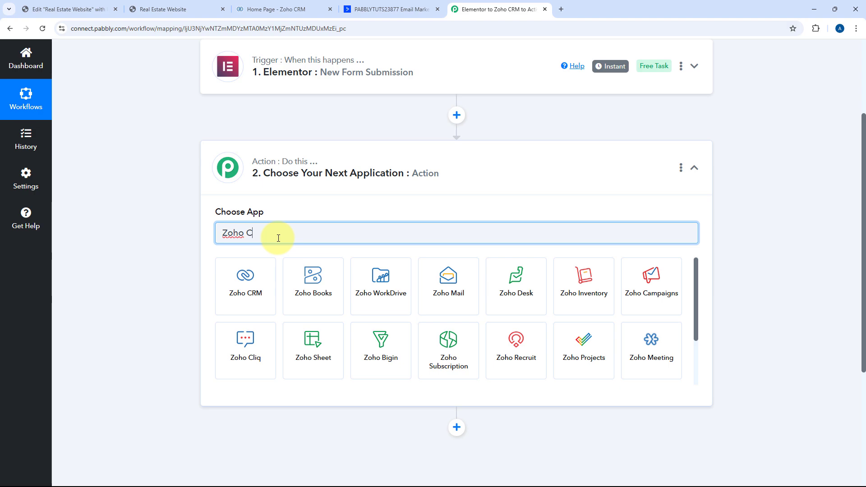
pyautogui.write('RM')
pyautogui.click(247, 275)
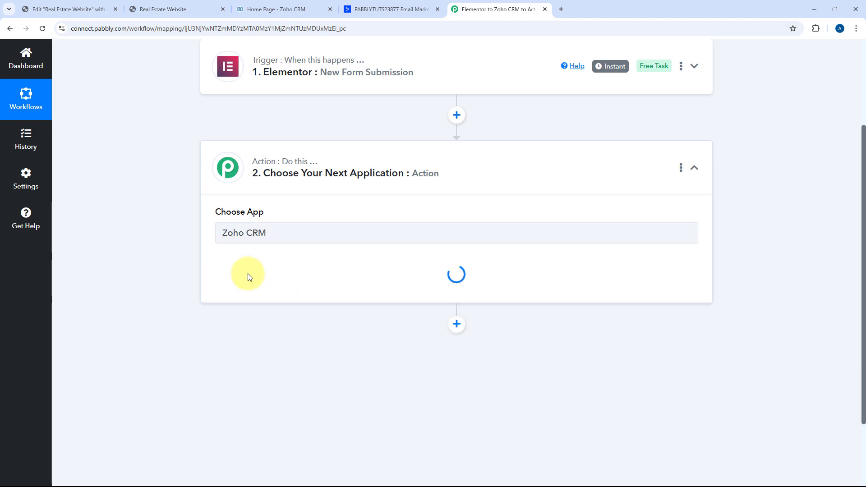
# Choose the Insert/Update Record action event and open the account connection
pyautogui.scroll(-2, 309, 231)
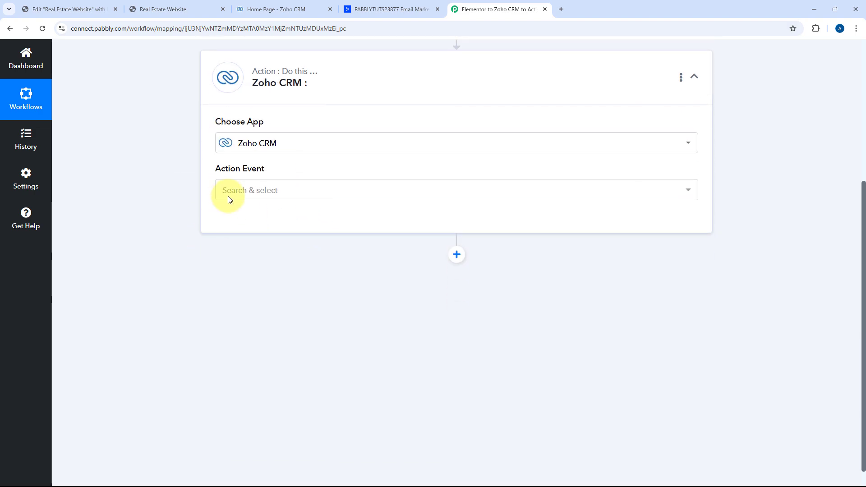
pyautogui.click(273, 197)
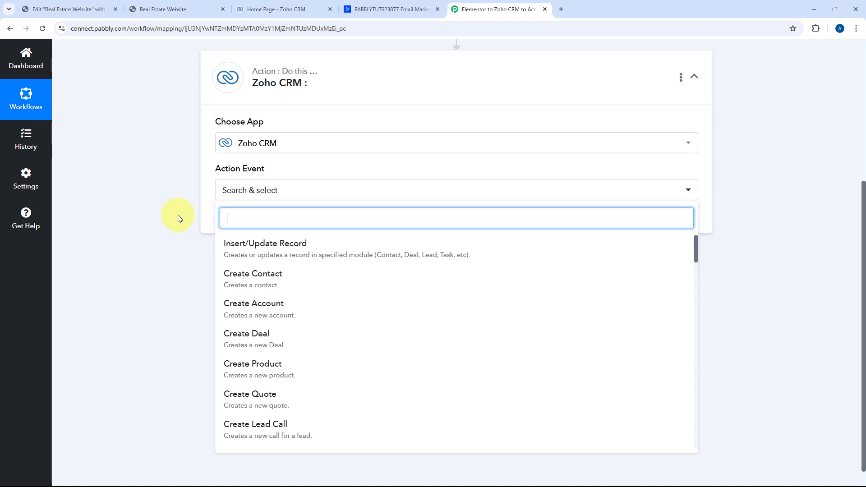
pyautogui.click(335, 254)
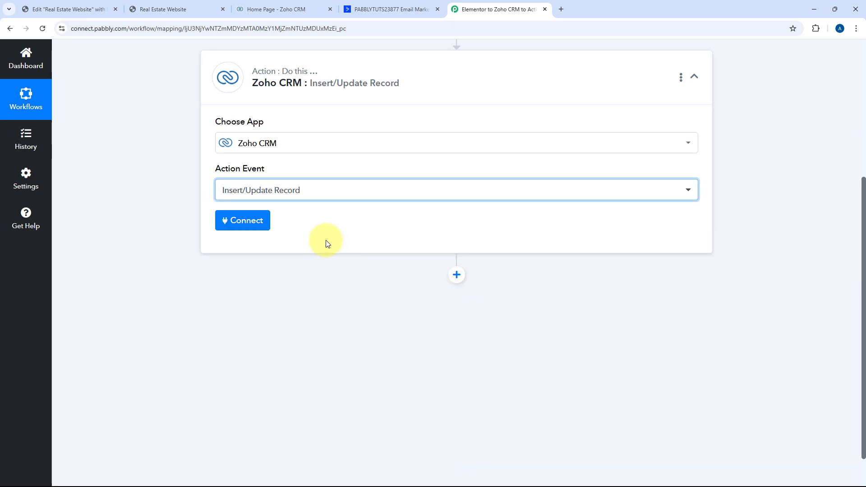
pyautogui.click(249, 223)
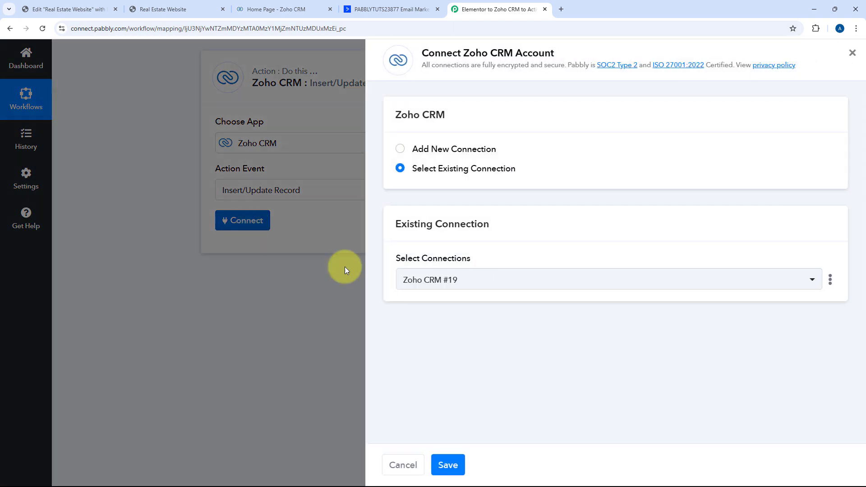
# Add a new Zoho CRM connection, read the accepted domain list, and switch to the Zoho CRM tab
pyautogui.click(401, 150)
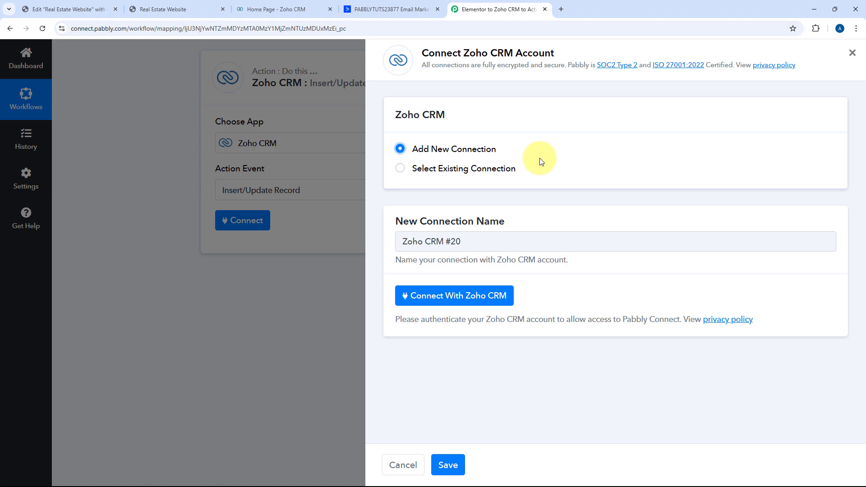
pyautogui.click(468, 294)
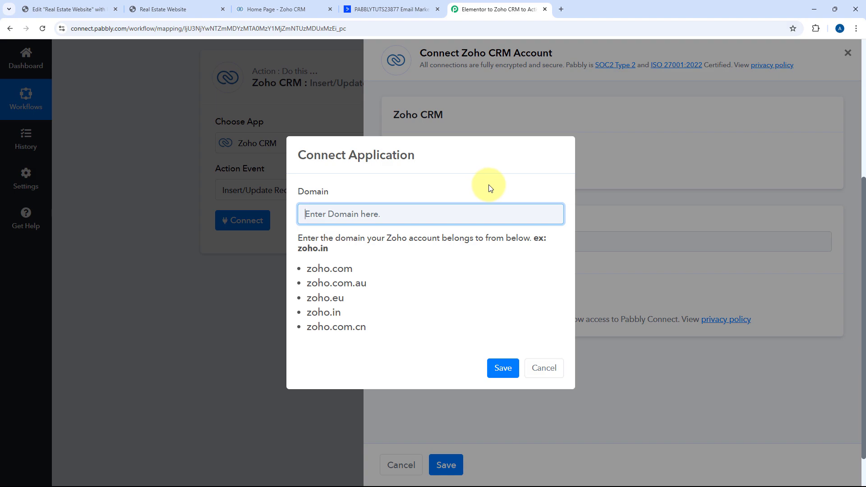
pyautogui.click(381, 333)
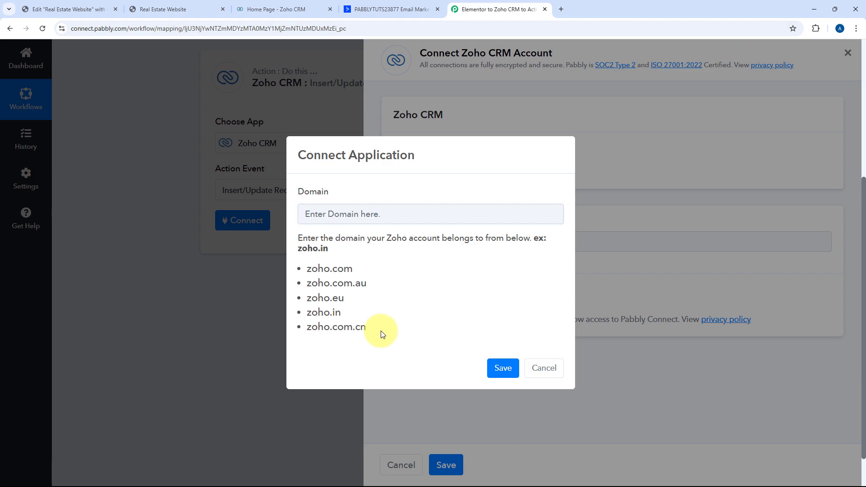
pyautogui.moveTo(382, 334); pyautogui.dragTo(311, 270)
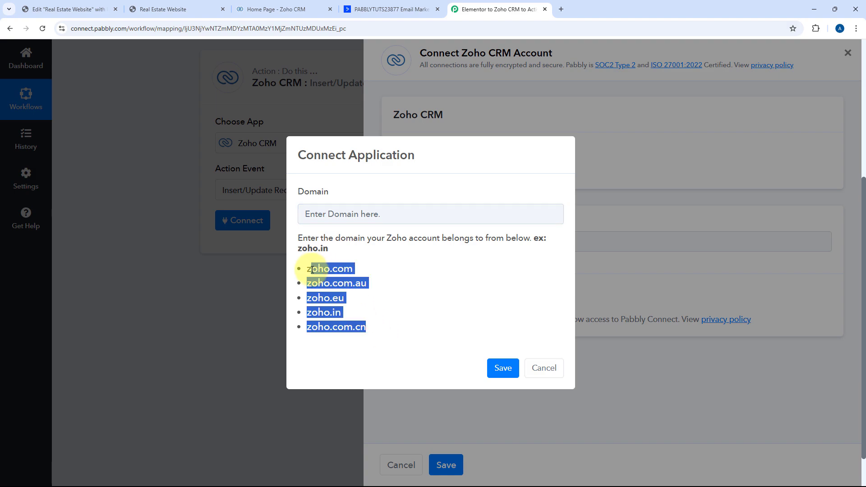
pyautogui.click(374, 267)
pyautogui.click(289, 7)
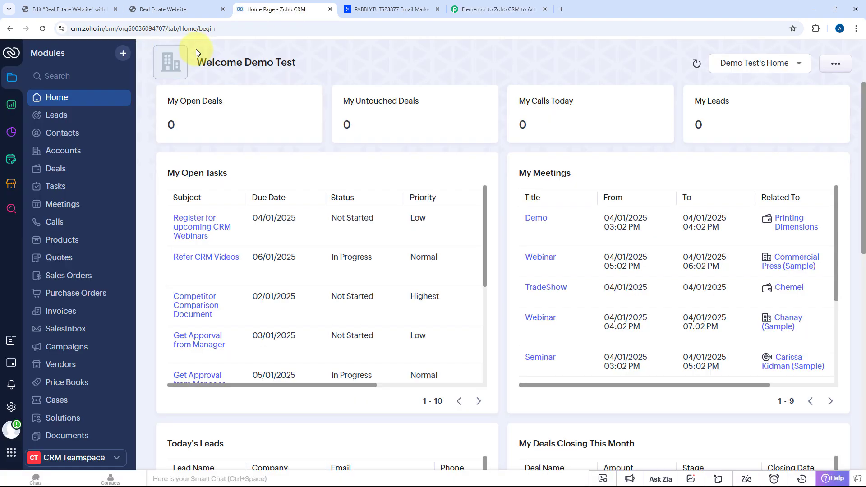
# Copy the account domain 'zoho.in' from the Zoho CRM web address
pyautogui.click(101, 30)
pyautogui.click(104, 29)
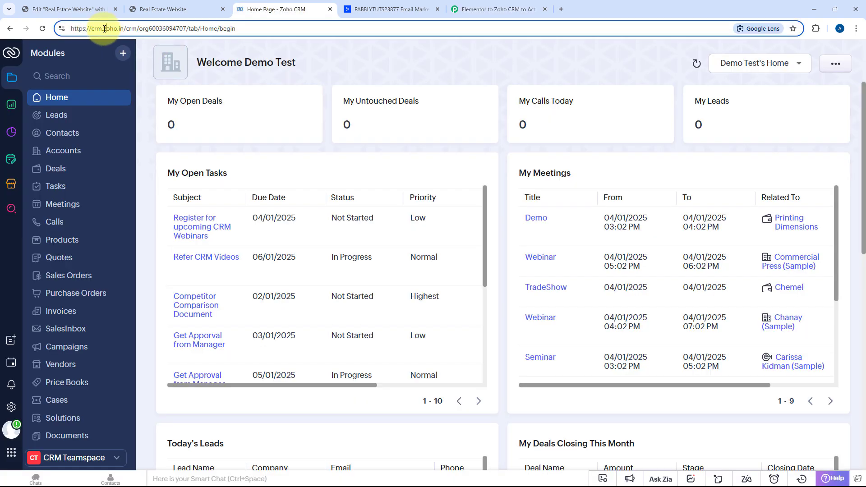
pyautogui.moveTo(104, 28); pyautogui.dragTo(125, 29)
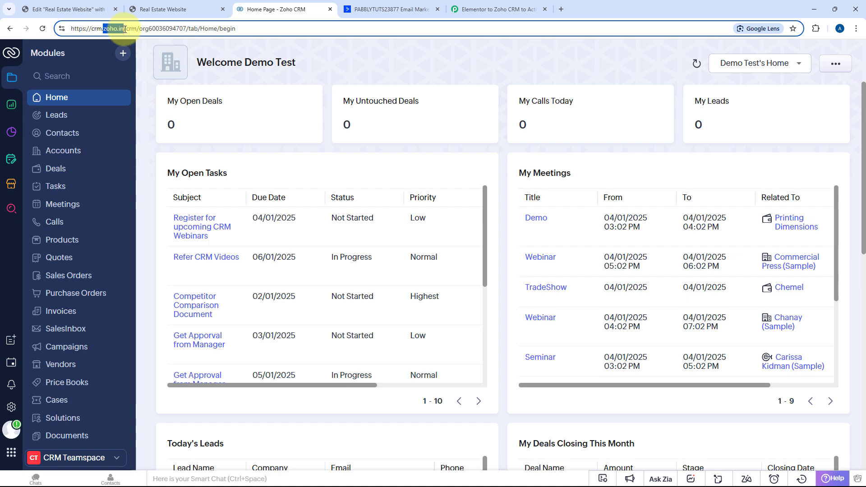
pyautogui.rightClick(112, 29)
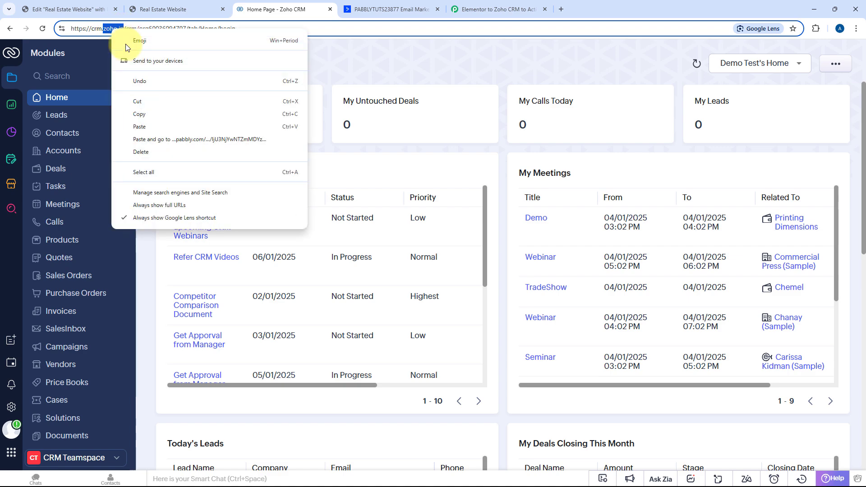
pyautogui.click(143, 115)
pyautogui.click(339, 61)
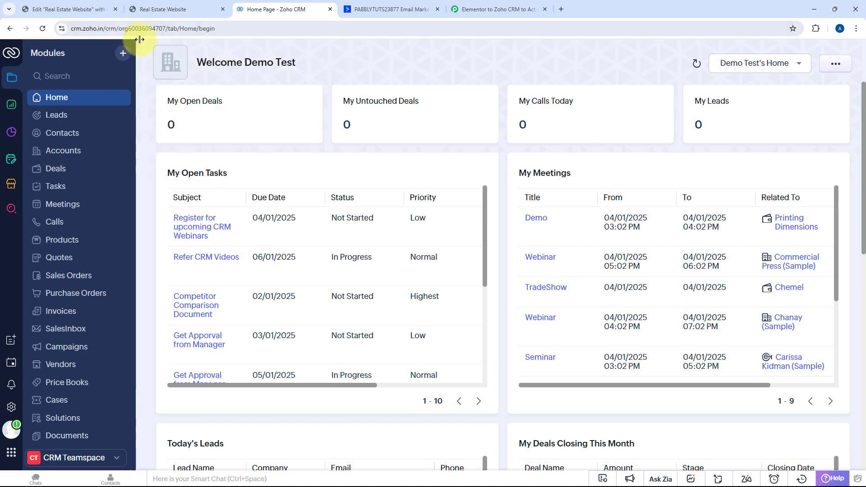
# Paste zoho.in as the Zoho domain in Pabbly Connect, save it, and bring the Zoho authorisation popup into view
pyautogui.click(457, 10)
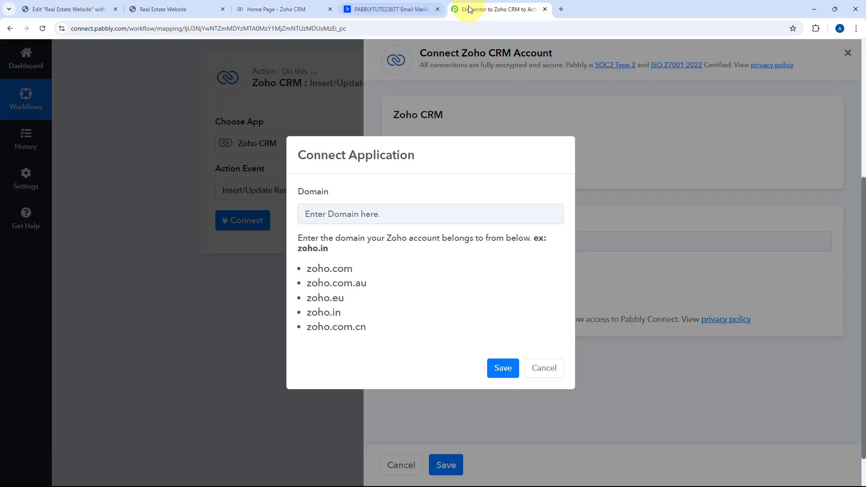
pyautogui.click(375, 223)
pyautogui.hotkey('ctrl', 'v')
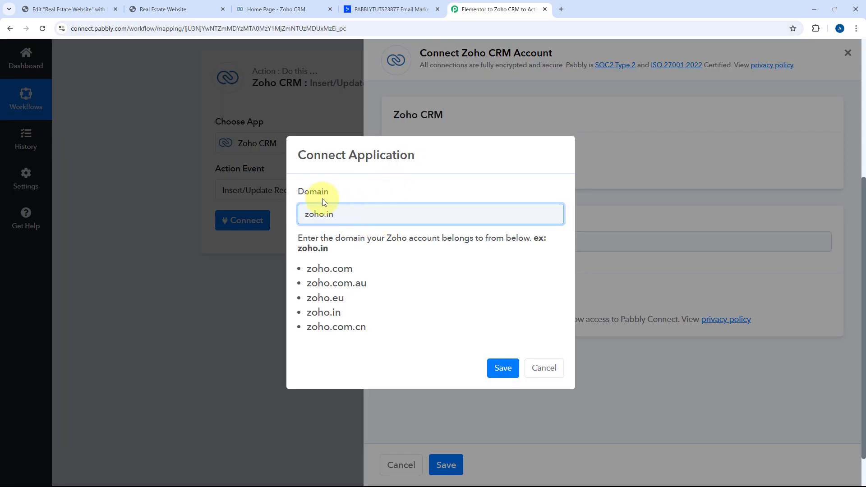
pyautogui.click(500, 368)
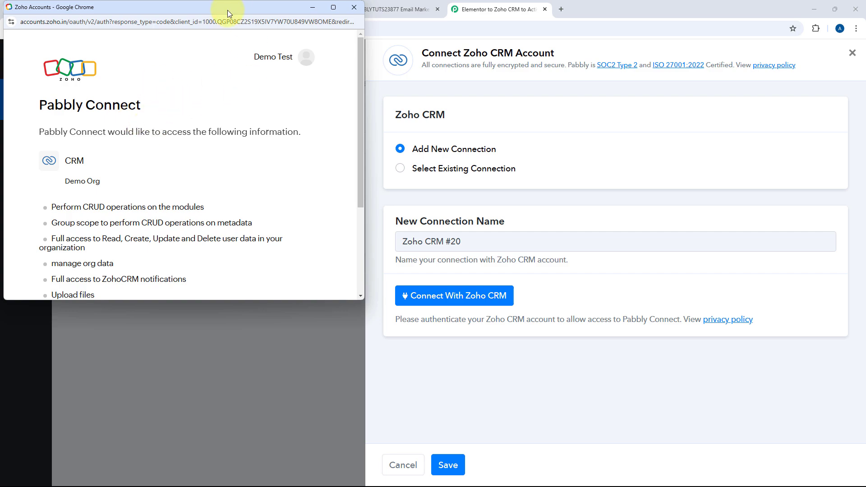
pyautogui.moveTo(227, 10); pyautogui.dragTo(304, 8)
pyautogui.scroll(-3, 136, 136)
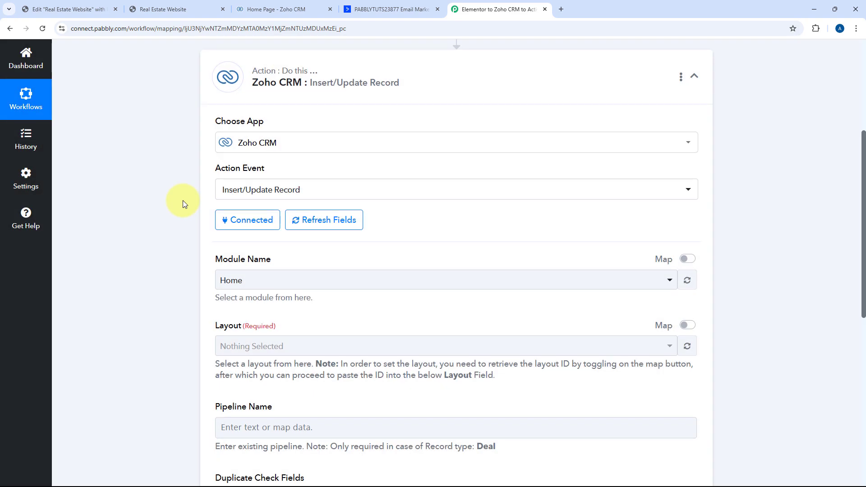
# Select Leads as the Zoho CRM module, keeping the Standard layout
pyautogui.scroll(-1, 183, 204)
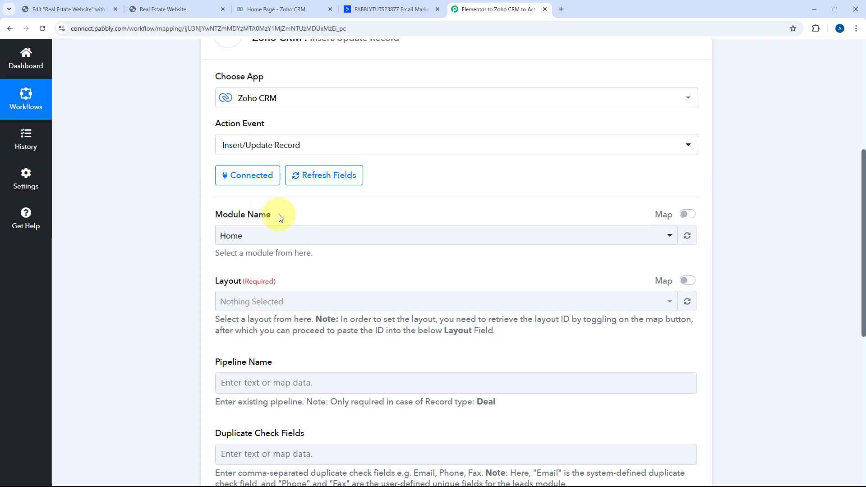
pyautogui.click(242, 235)
pyautogui.scroll(-3, 185, 224)
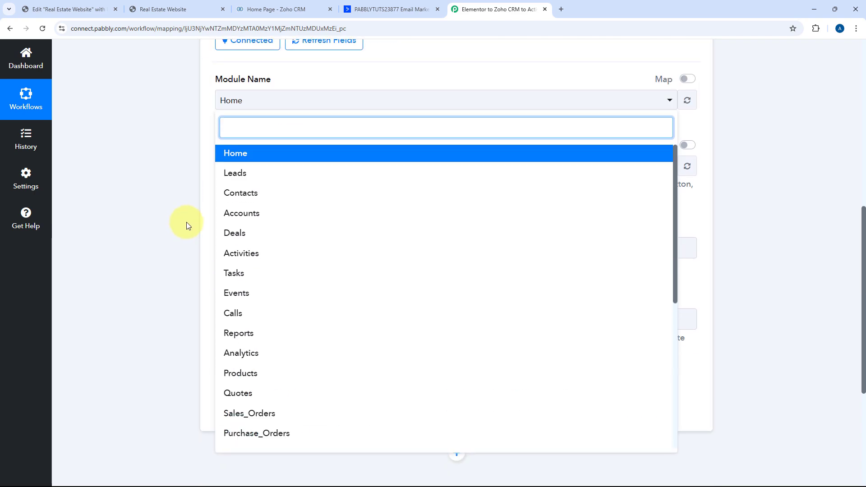
pyautogui.scroll(-4, 328, 208)
pyautogui.scroll(4, 329, 208)
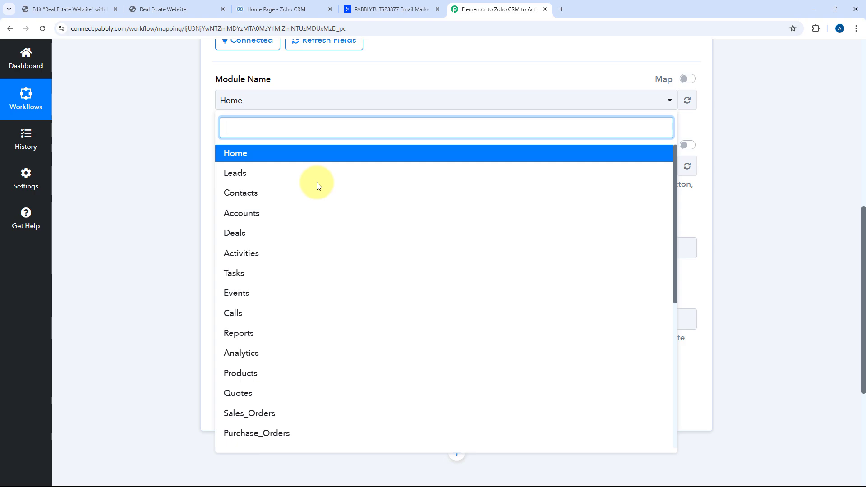
pyautogui.click(230, 174)
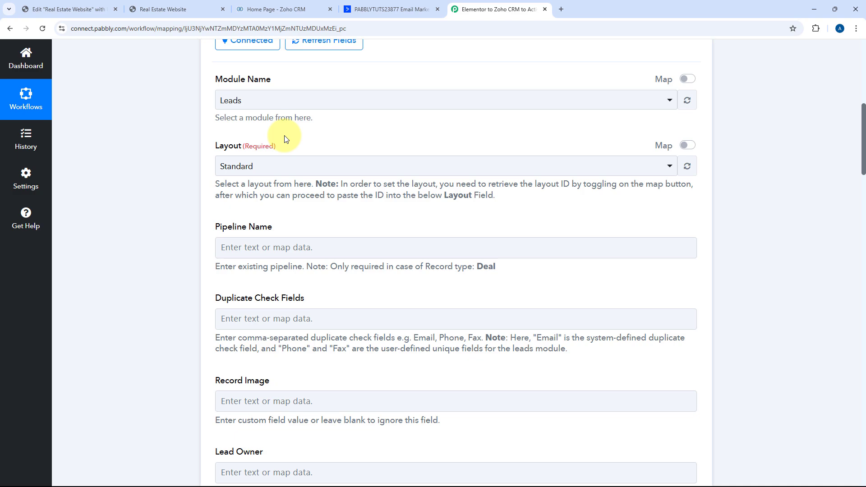
pyautogui.click(273, 169)
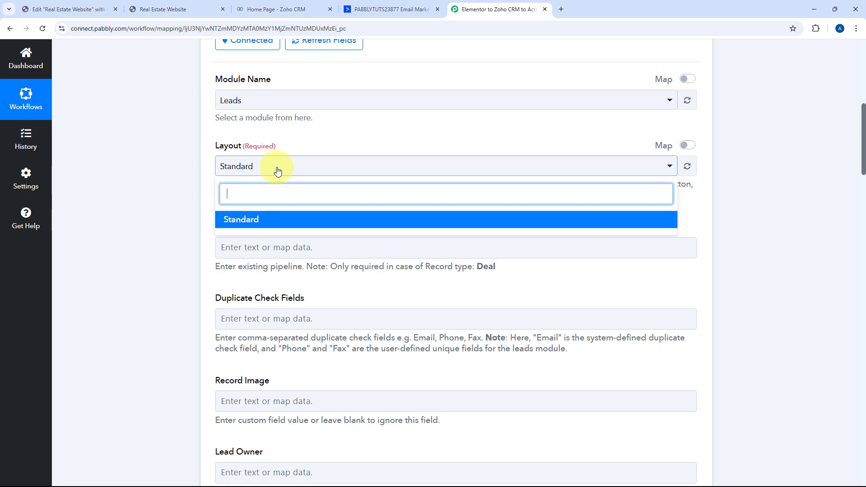
pyautogui.click(264, 221)
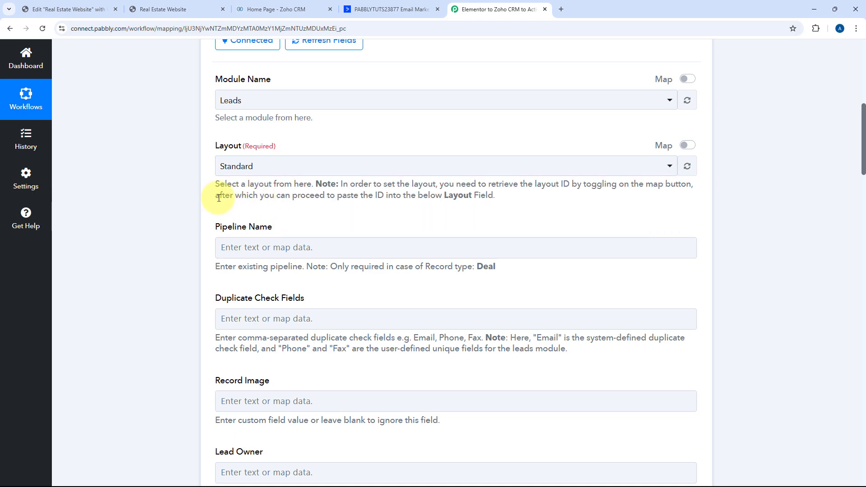
pyautogui.scroll(-4, 215, 199)
pyautogui.scroll(1, 221, 194)
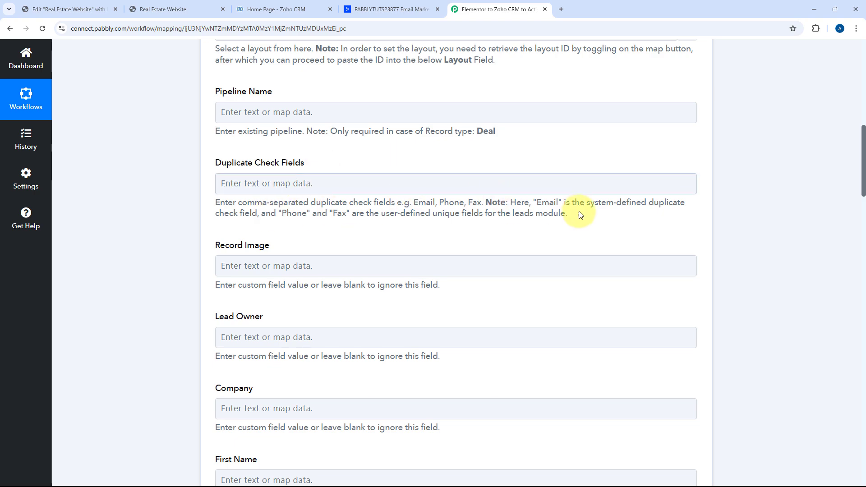
pyautogui.doubleClick(549, 205)
pyautogui.click(254, 182)
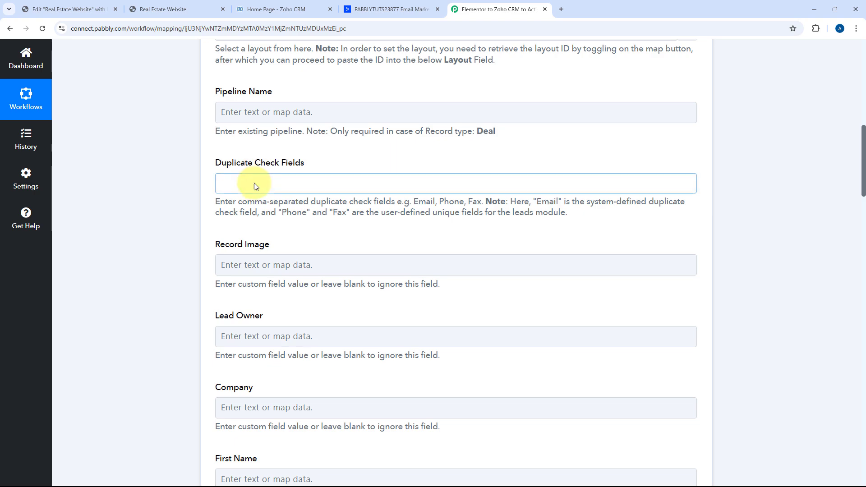
pyautogui.hotkey('ctrl', 'v')
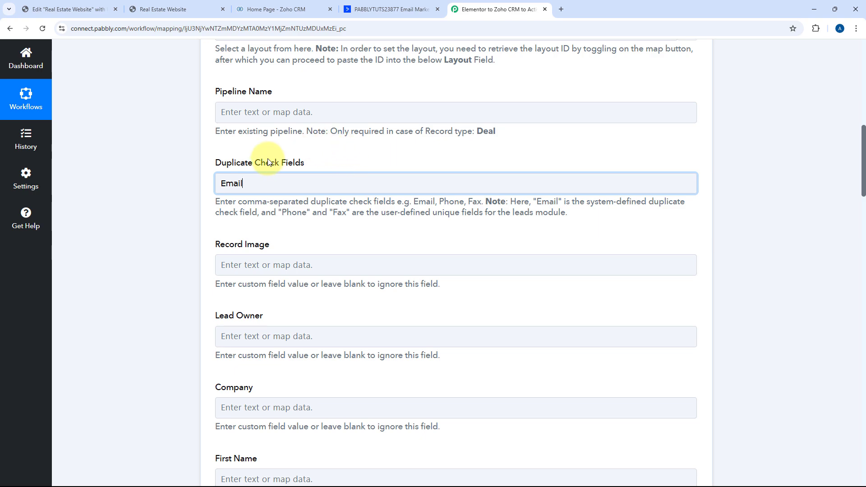
pyautogui.click(317, 161)
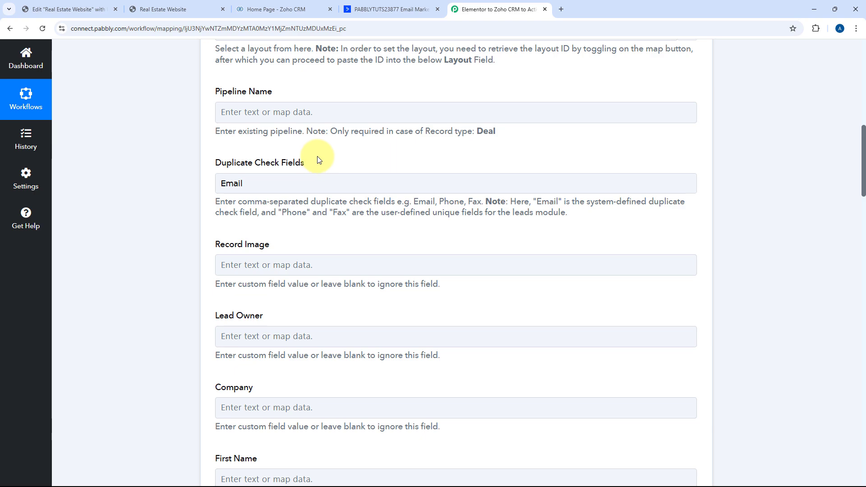
pyautogui.scroll(-2, 316, 199)
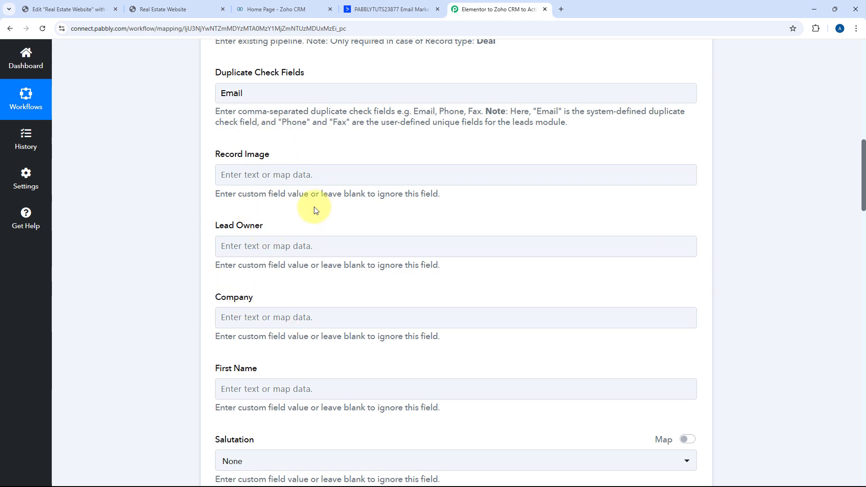
pyautogui.scroll(-5, 314, 206)
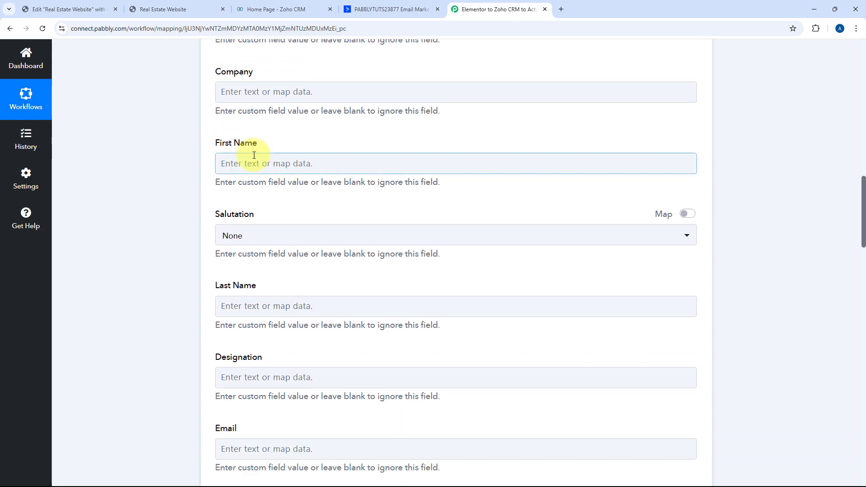
pyautogui.scroll(9, 255, 154)
pyautogui.scroll(8, 310, 167)
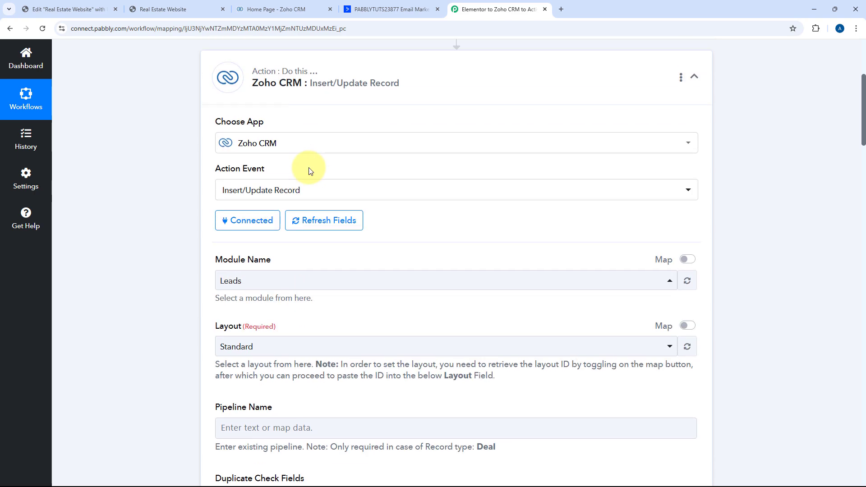
# Review the Elementor trigger's Response Received data, then expand the Zoho CRM Insert/Update Record lead fields
pyautogui.click(382, 132)
pyautogui.scroll(2, 188, 216)
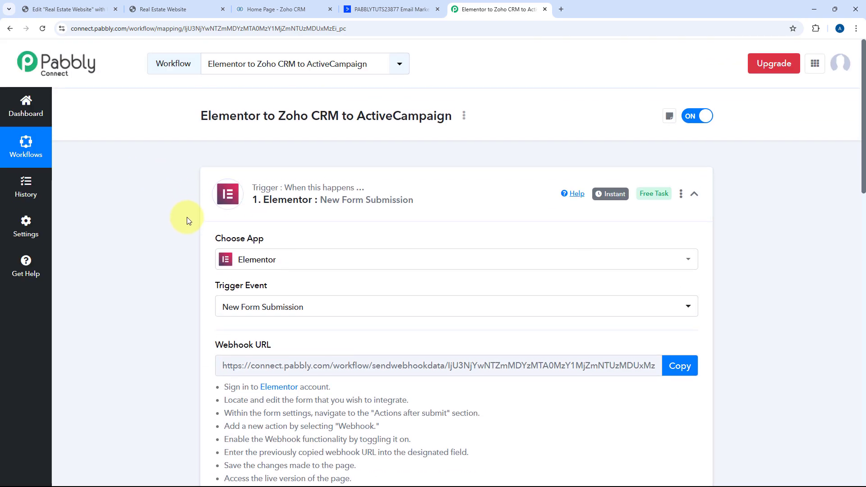
pyautogui.scroll(-10, 187, 212)
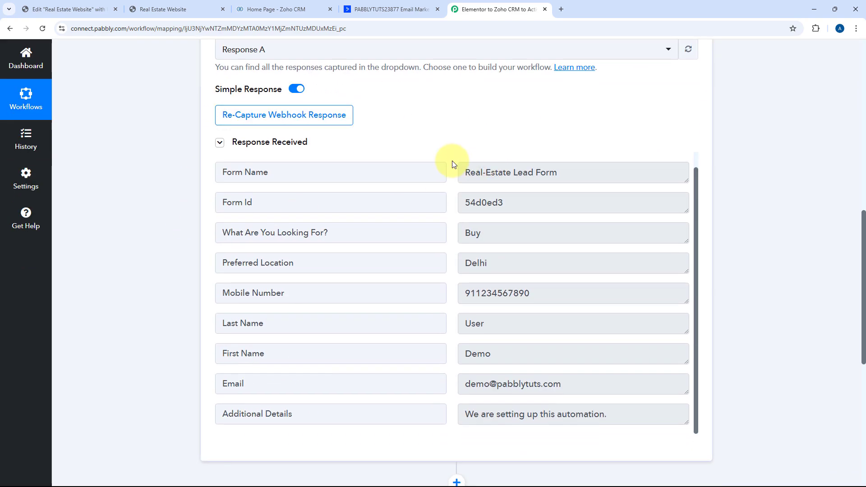
pyautogui.scroll(-1, 503, 169)
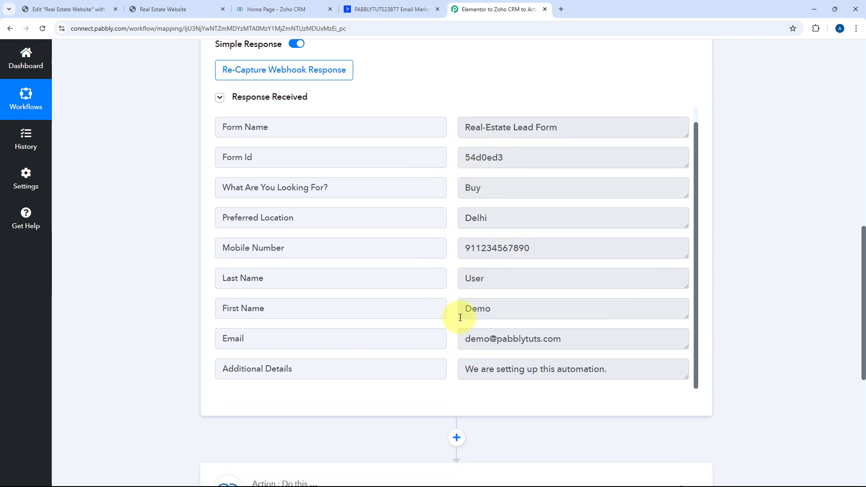
pyautogui.scroll(-6, 339, 285)
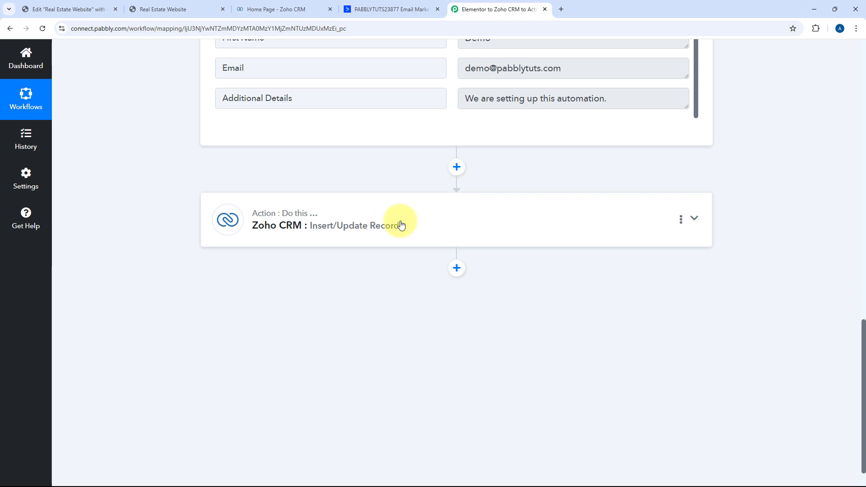
pyautogui.click(401, 222)
pyautogui.scroll(-15, 171, 233)
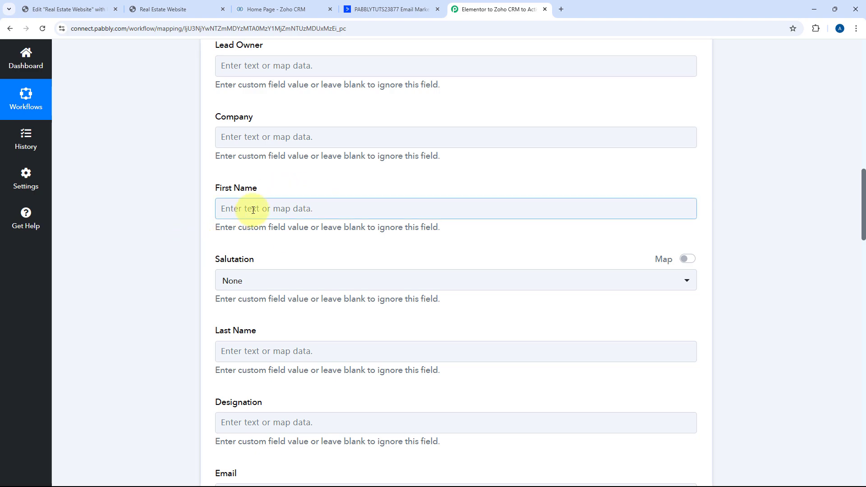
# Map the Elementor form's First Name into the lead's First Name, leaving Salutation as None
pyautogui.click(226, 209)
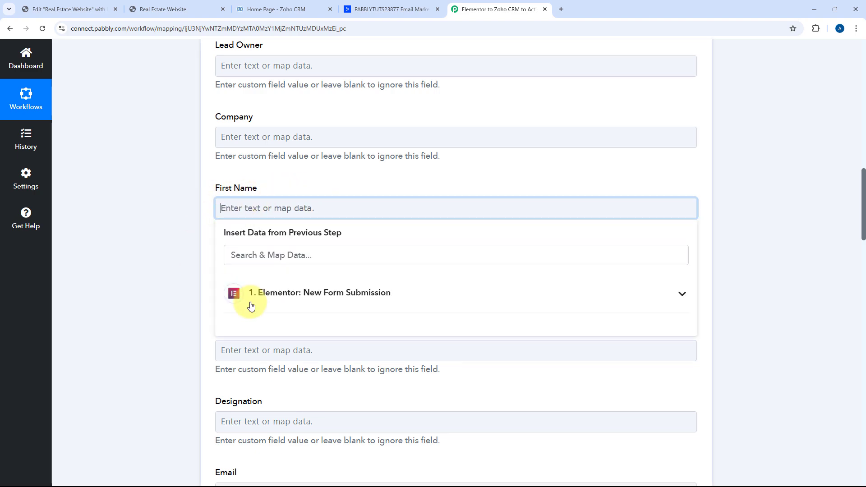
pyautogui.click(340, 288)
pyautogui.scroll(-2, 186, 270)
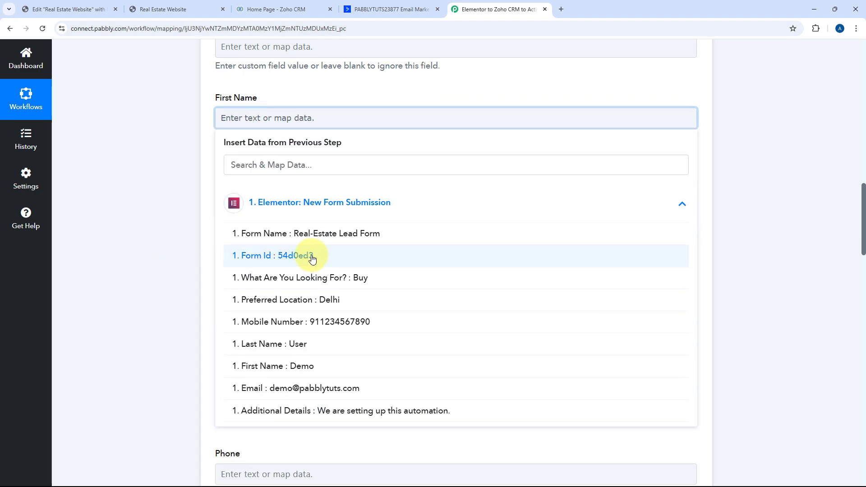
pyautogui.scroll(-1, 316, 261)
pyautogui.click(290, 327)
pyautogui.scroll(1, 190, 201)
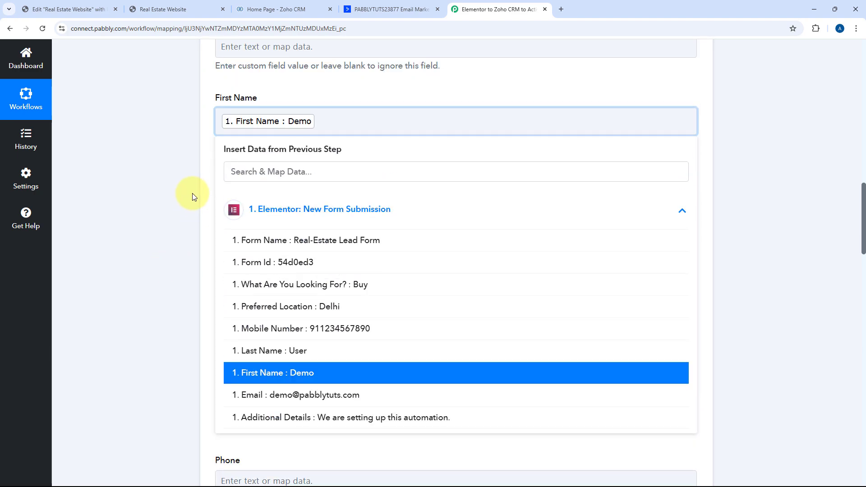
pyautogui.click(192, 194)
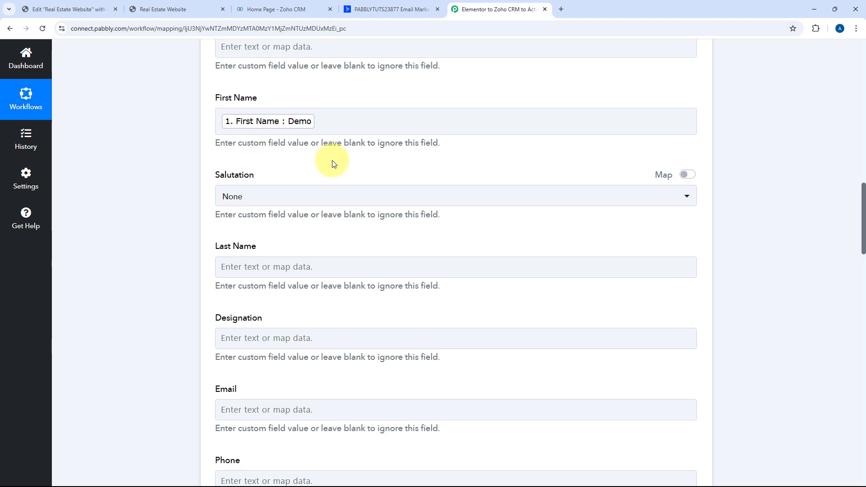
pyautogui.click(330, 197)
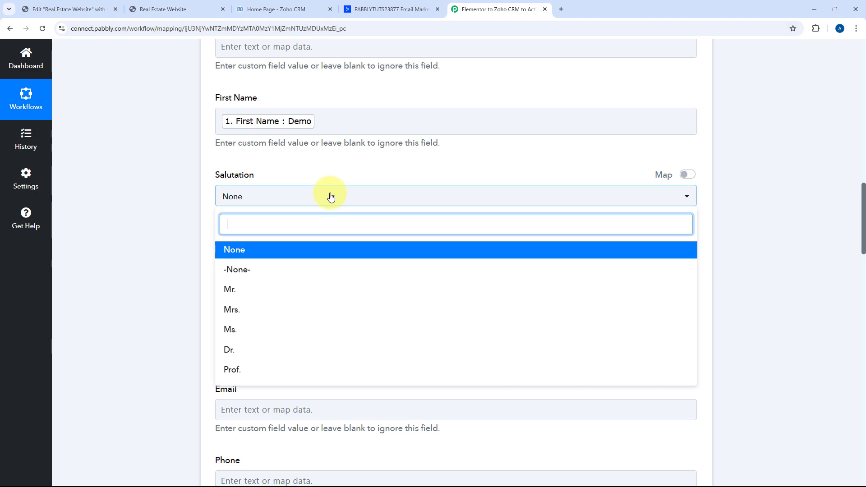
pyautogui.click(289, 255)
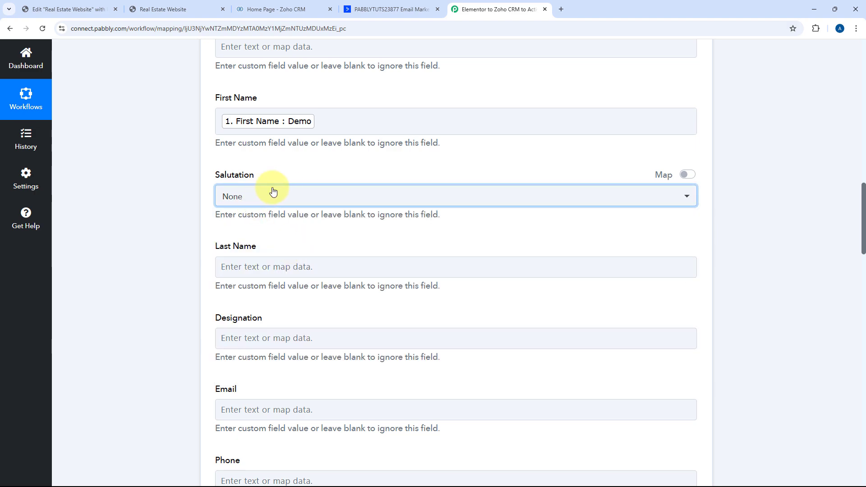
pyautogui.scroll(-1, 289, 194)
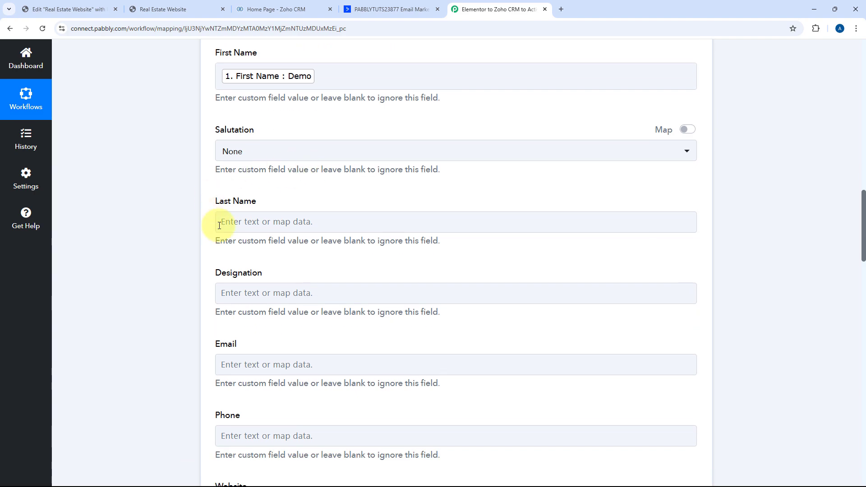
# Map the Elementor form's Last Name into the lead's Last Name
pyautogui.click(240, 227)
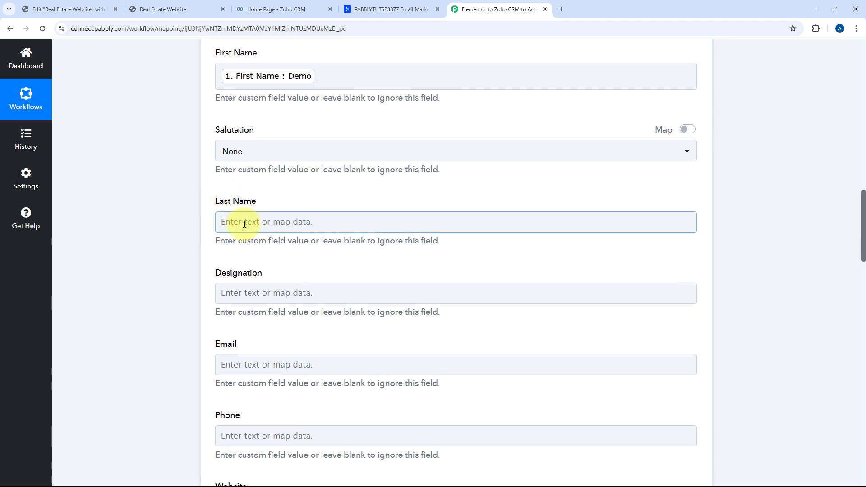
pyautogui.click(245, 224)
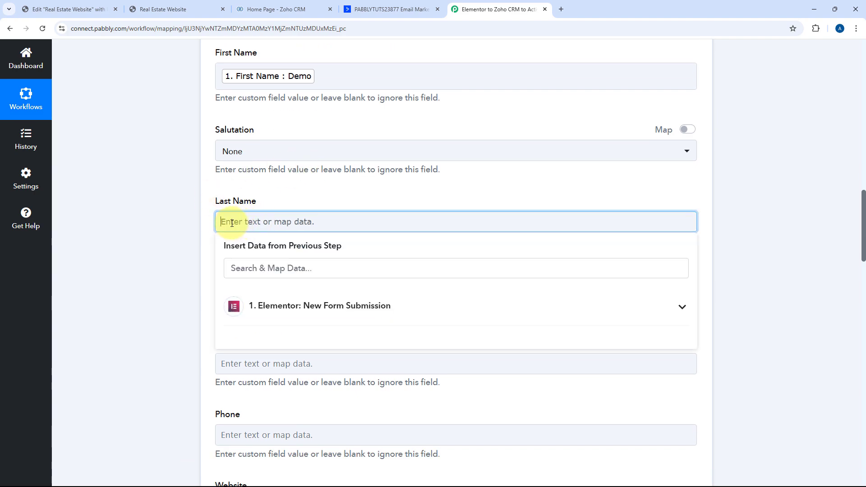
pyautogui.scroll(-2, 280, 226)
pyautogui.click(287, 225)
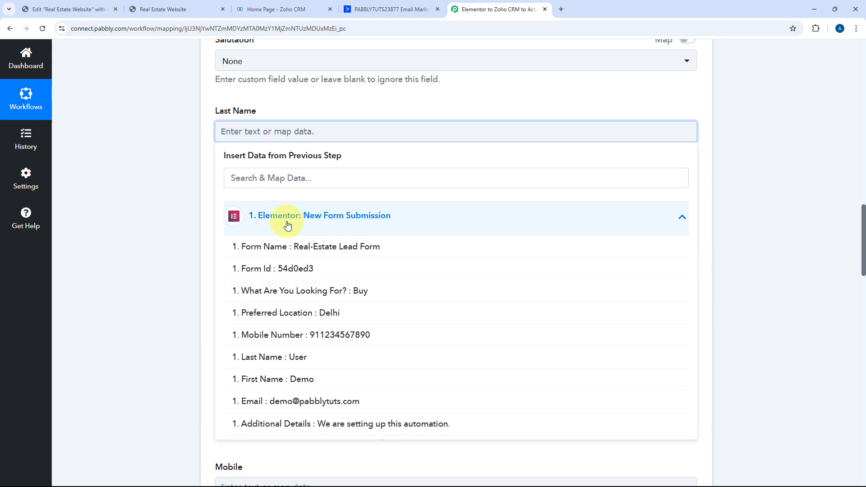
pyautogui.click(309, 360)
pyautogui.click(201, 169)
pyautogui.scroll(-1, 201, 169)
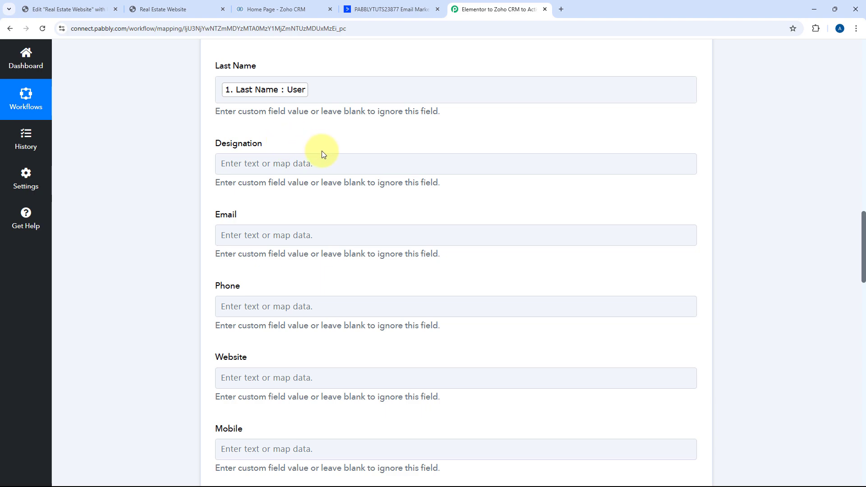
# Map the Elementor form's Email into the lead's Email field
pyautogui.click(258, 235)
pyautogui.scroll(-2, 276, 226)
pyautogui.click(276, 232)
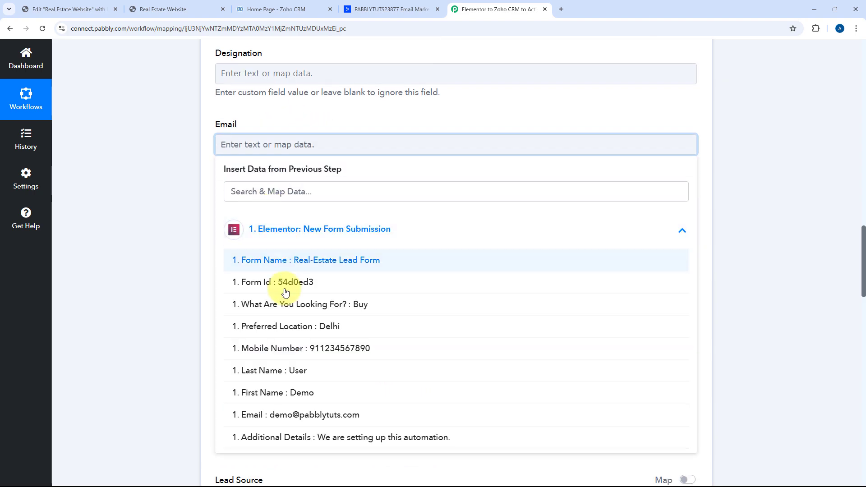
pyautogui.click(297, 413)
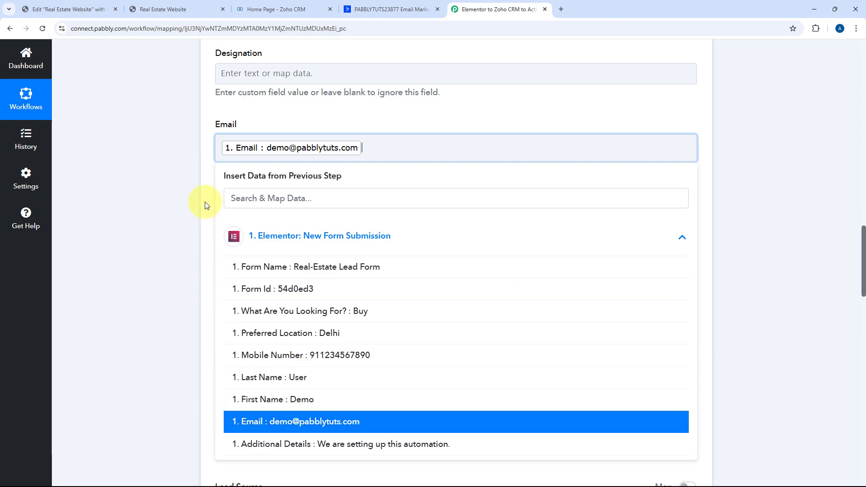
pyautogui.click(207, 206)
pyautogui.scroll(-2, 209, 180)
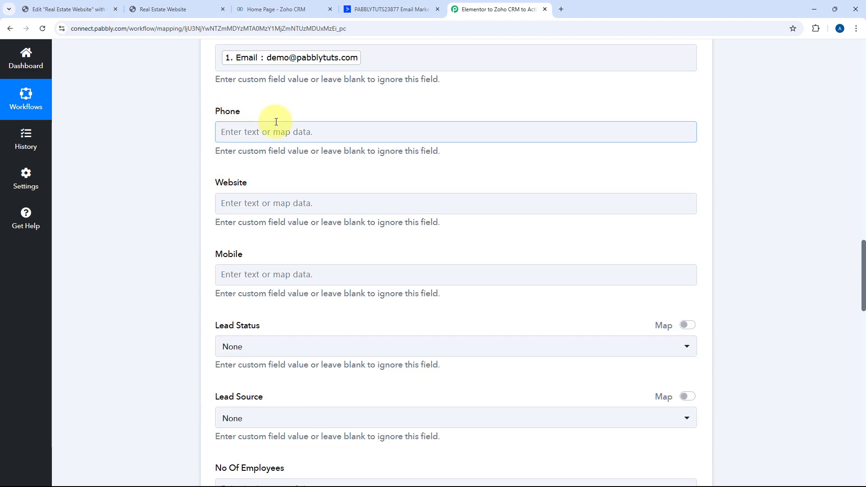
pyautogui.scroll(-1, 274, 190)
# Map the Elementor form's Mobile Number into the lead's Mobile field
pyautogui.click(258, 221)
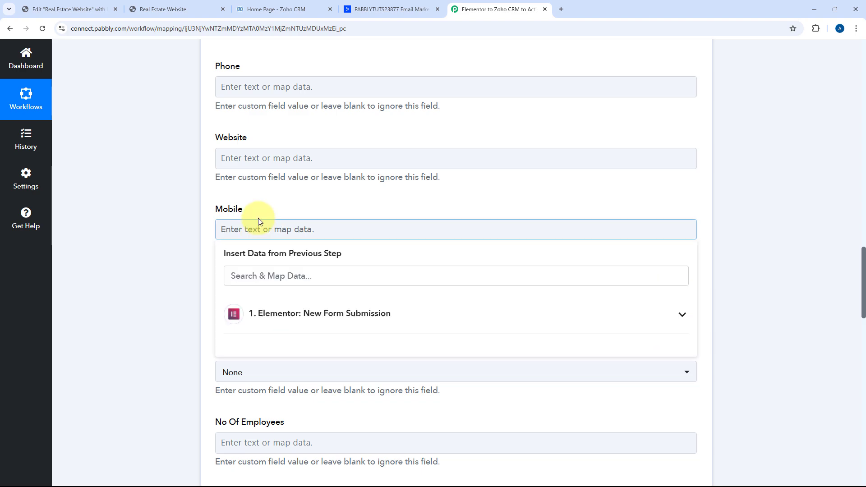
pyautogui.scroll(-2, 258, 221)
pyautogui.click(294, 226)
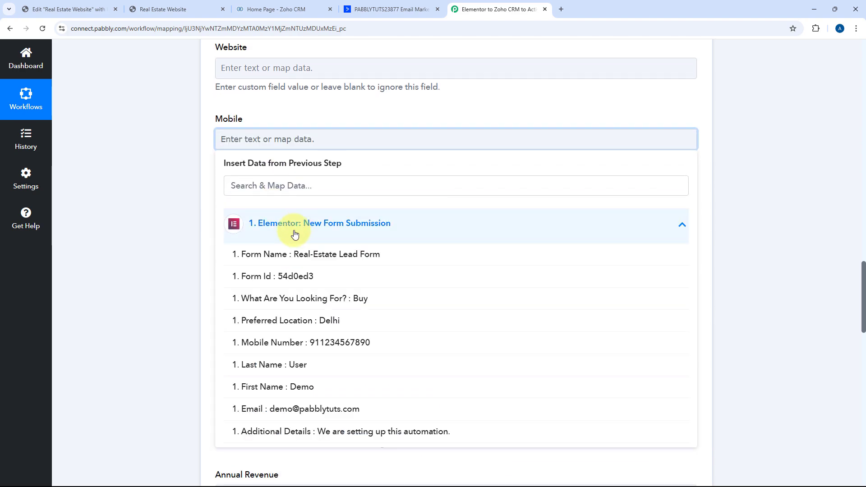
pyautogui.click(340, 342)
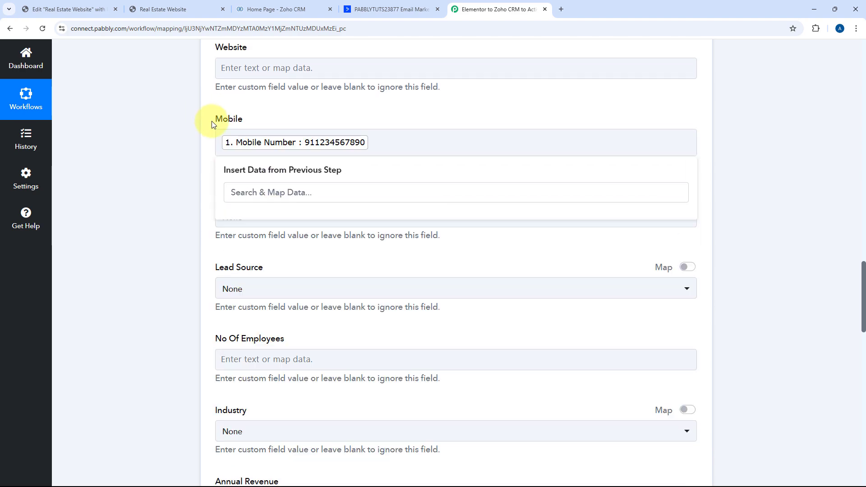
pyautogui.click(212, 120)
pyautogui.scroll(-1, 215, 112)
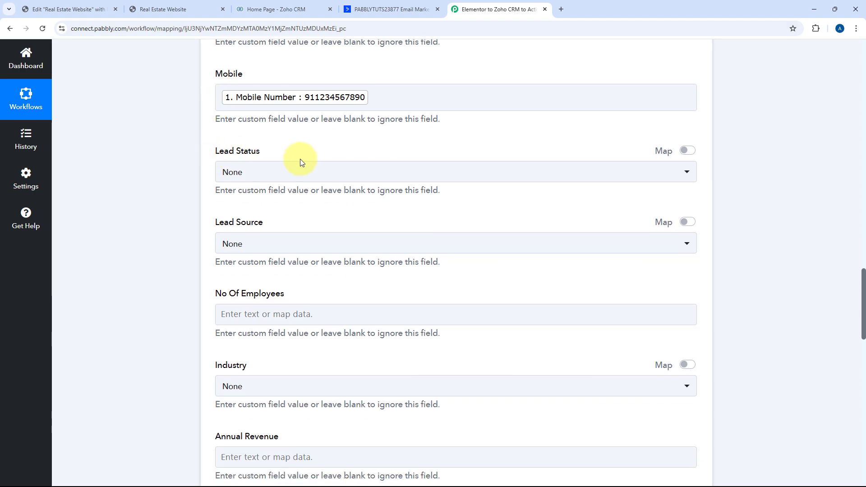
# Set the lead's Lead Status to Pre-Qualified and Lead Source to Online Store
pyautogui.click(294, 170)
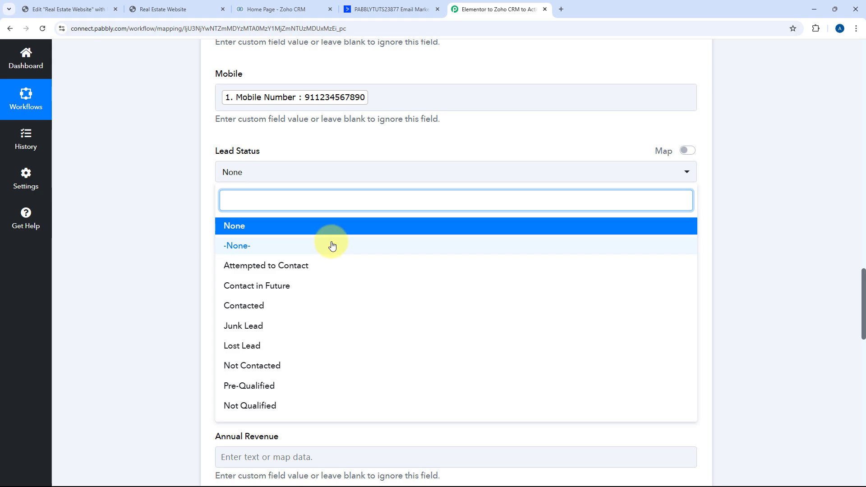
pyautogui.click(266, 384)
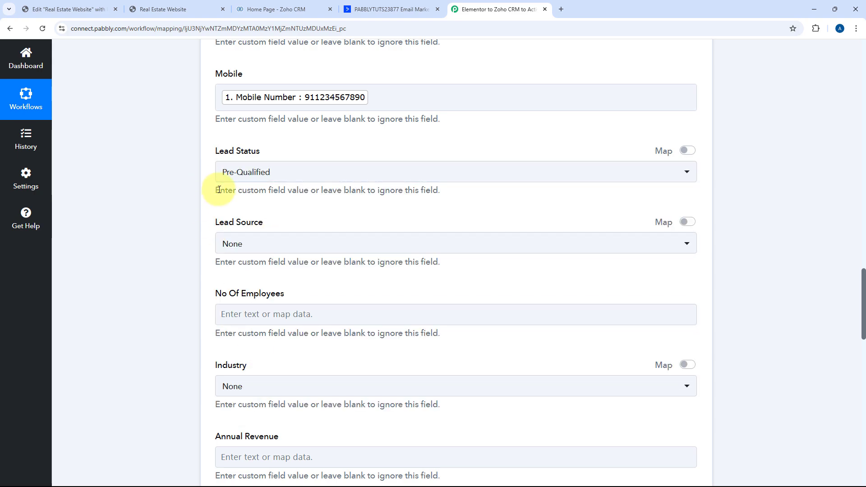
pyautogui.scroll(-1, 271, 193)
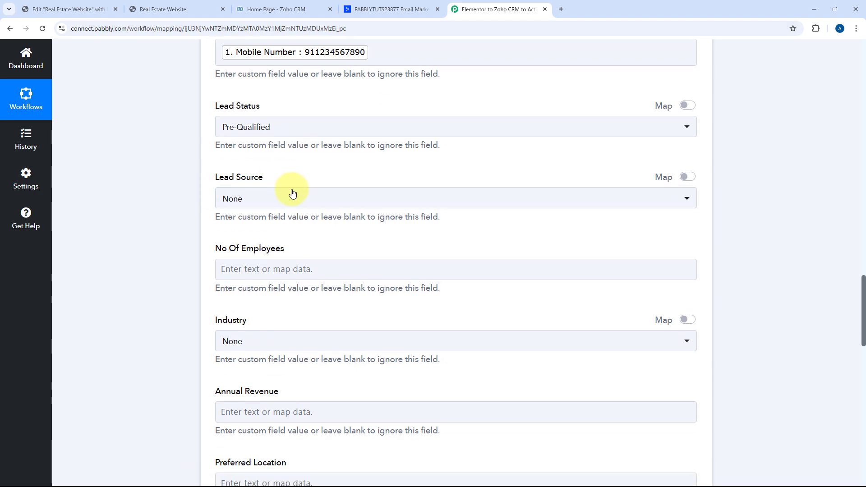
pyautogui.click(291, 196)
pyautogui.click(329, 174)
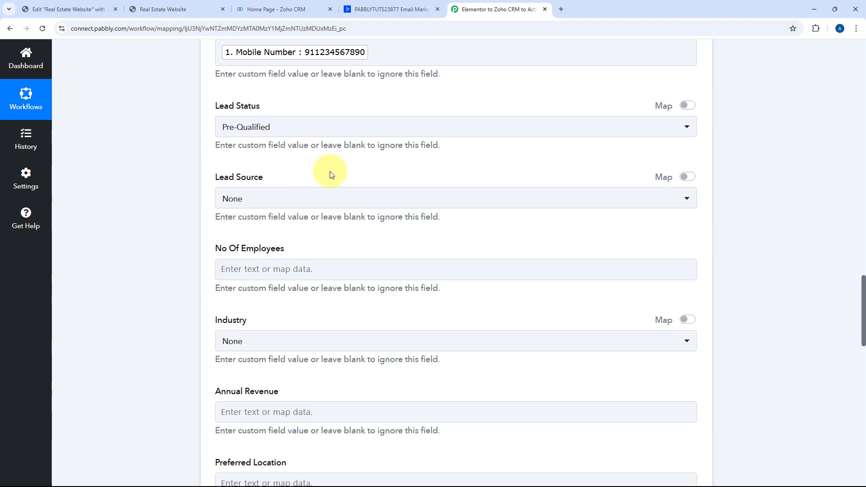
pyautogui.click(271, 201)
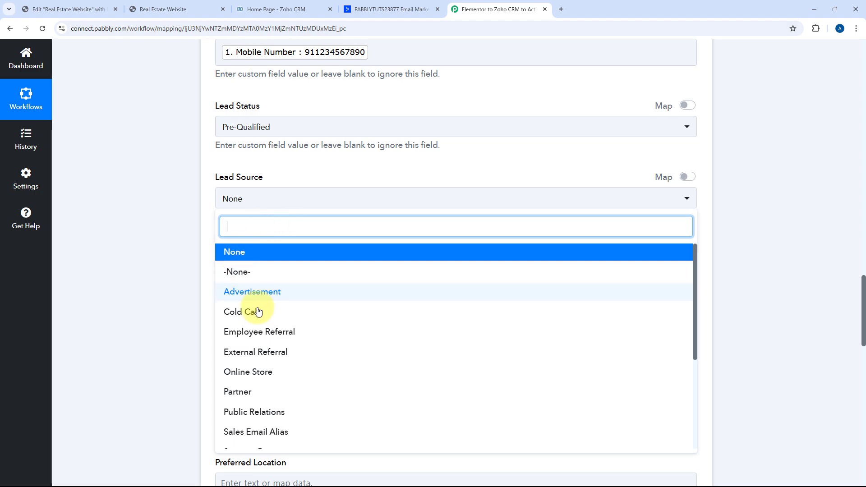
pyautogui.scroll(-2, 259, 305)
pyautogui.click(244, 283)
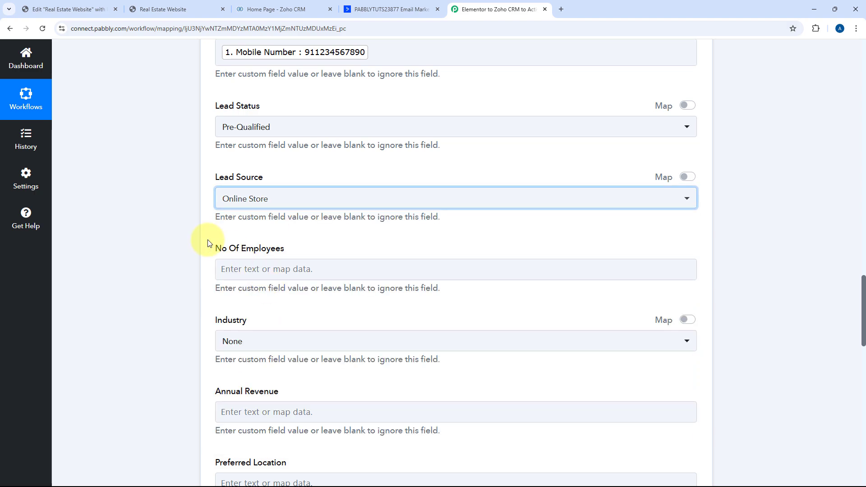
pyautogui.scroll(-1, 207, 239)
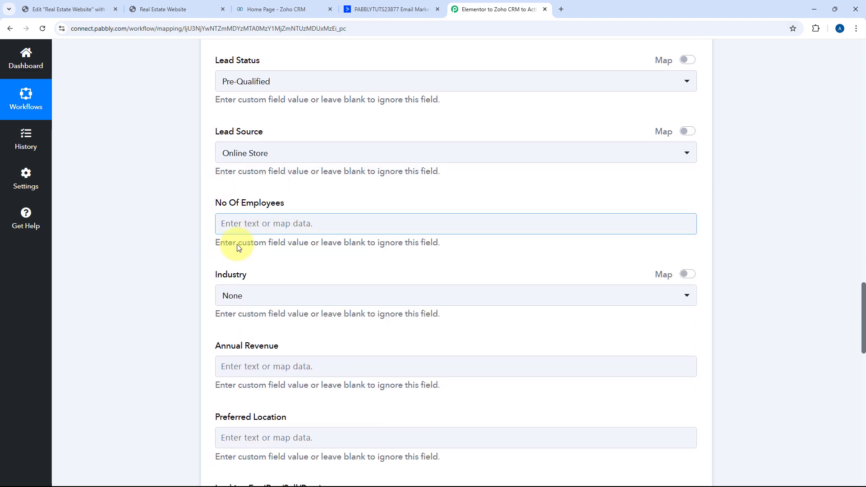
pyautogui.scroll(-3, 290, 248)
pyautogui.scroll(-1, 230, 258)
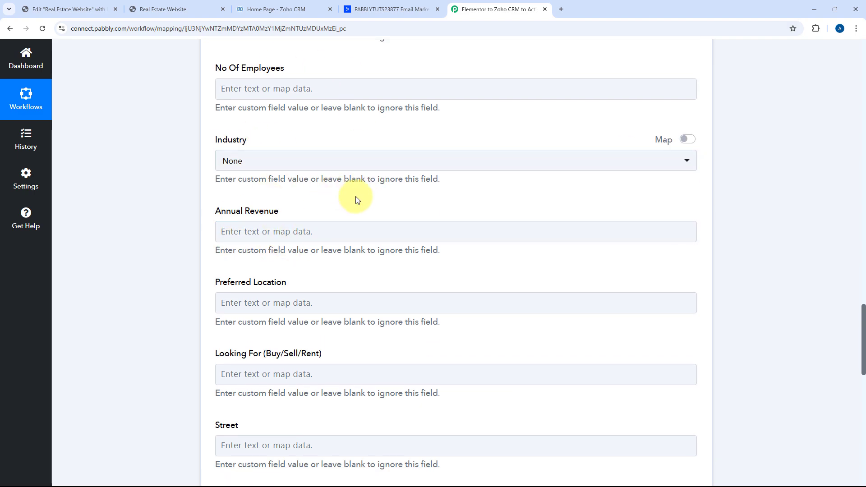
pyautogui.scroll(-2, 358, 200)
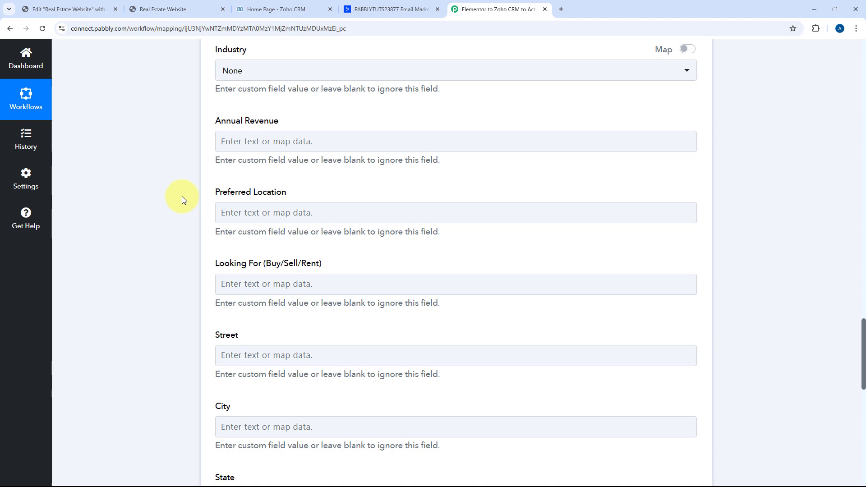
# Map the form's Preferred Location answer into Preferred Location
pyautogui.click(270, 211)
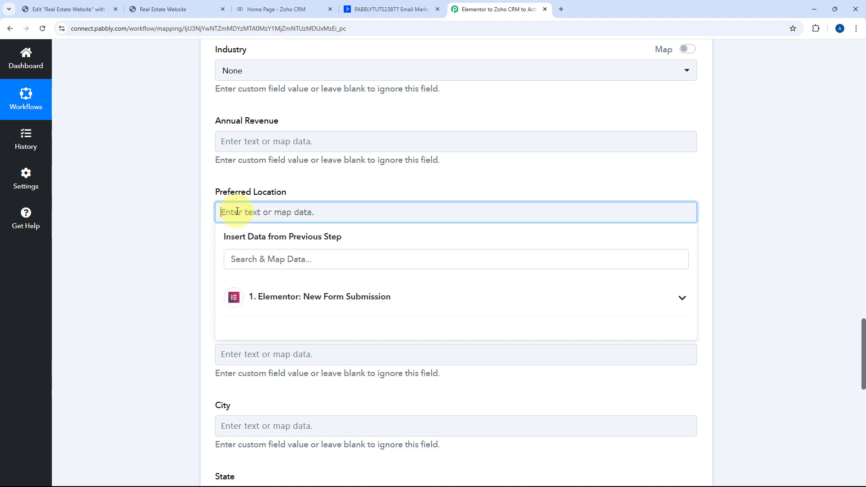
pyautogui.scroll(-1, 270, 226)
pyautogui.click(300, 249)
pyautogui.scroll(-2, 300, 275)
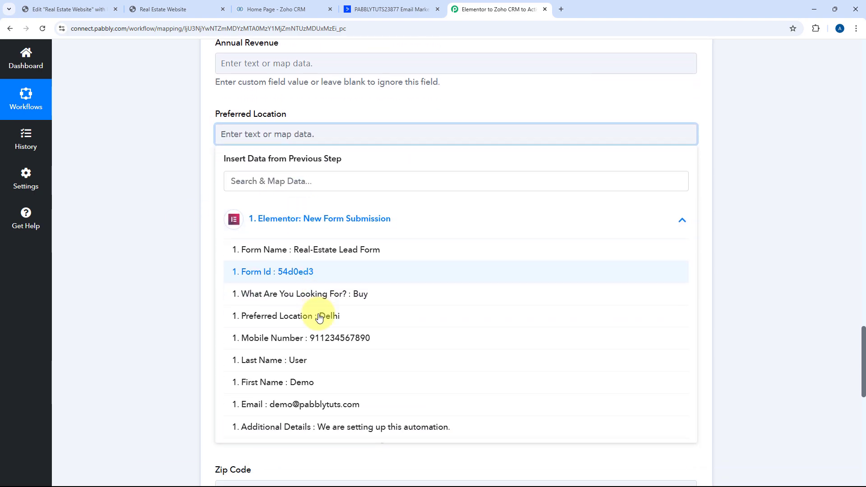
pyautogui.click(251, 259)
pyautogui.click(206, 140)
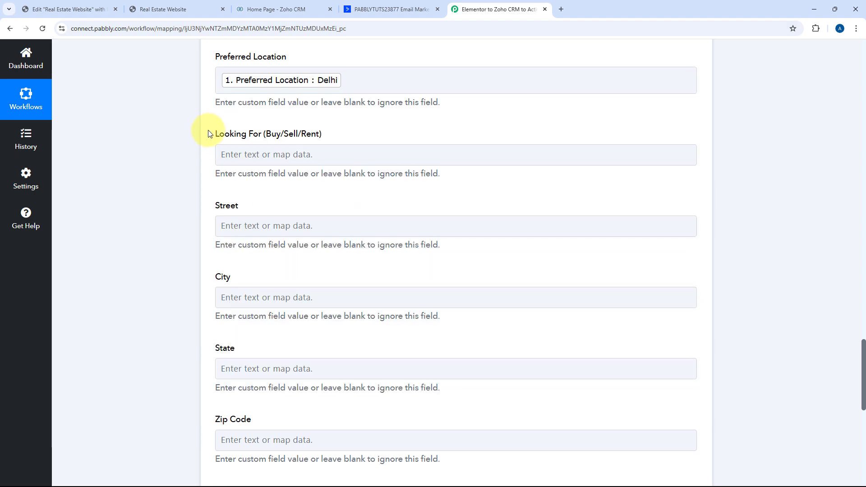
# Map the 'What Are You Looking For?' answer into the Looking For field
pyautogui.click(273, 156)
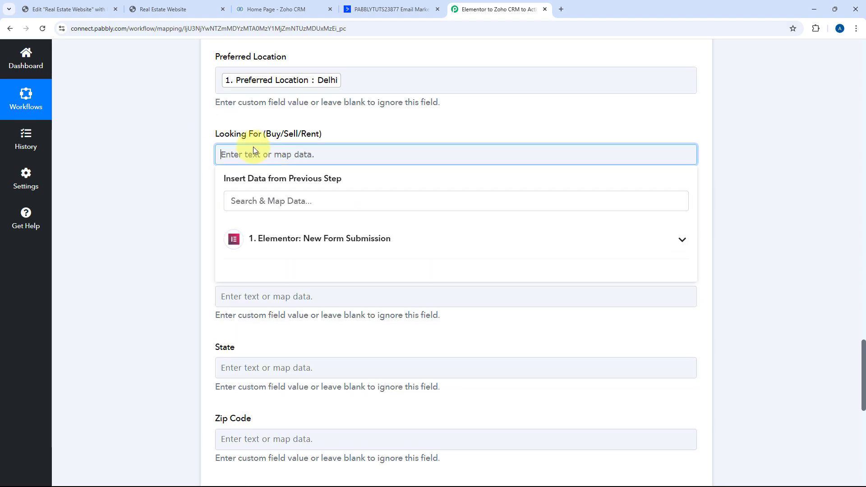
pyautogui.click(290, 248)
pyautogui.click(288, 314)
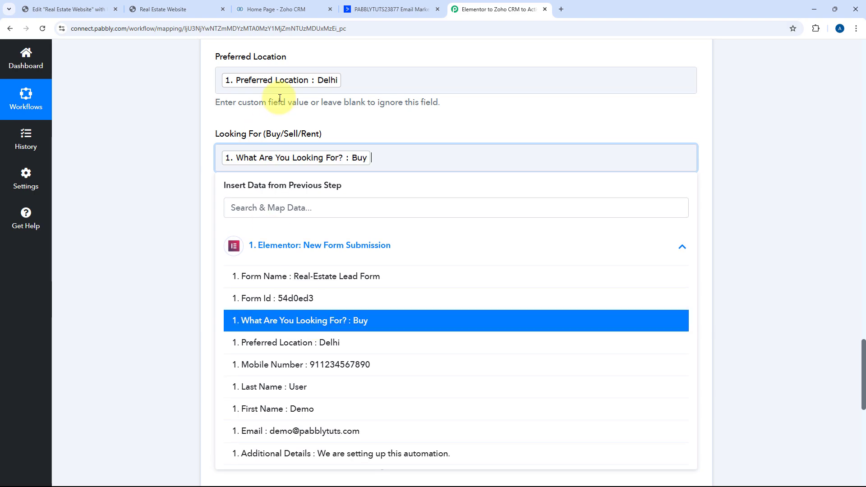
pyautogui.click(272, 125)
pyautogui.scroll(-5, 272, 125)
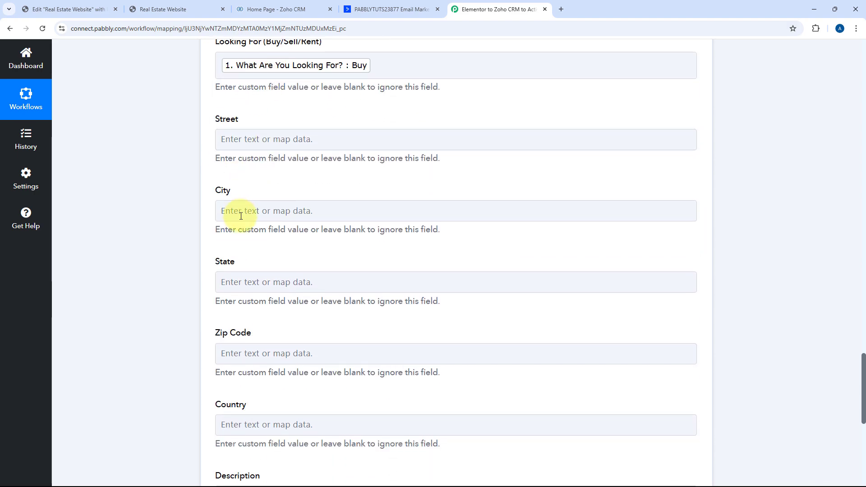
pyautogui.click(274, 155)
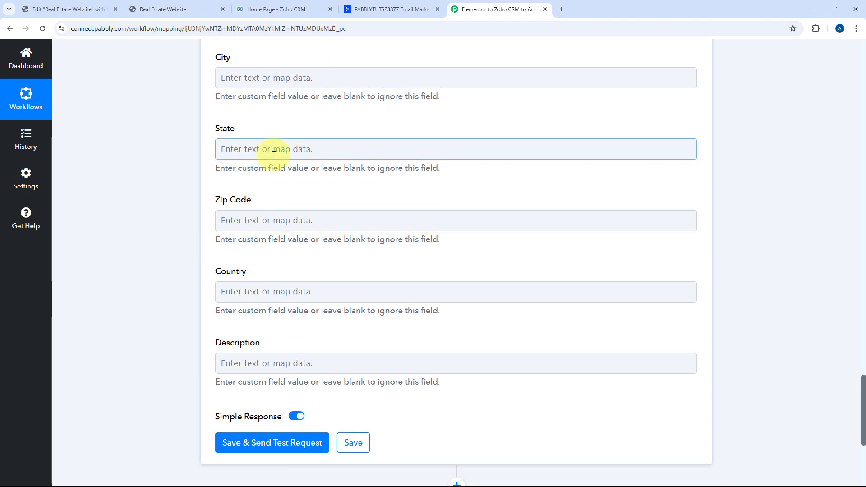
# Map the form's Additional Details answer into the lead's Description
pyautogui.scroll(-2, 270, 230)
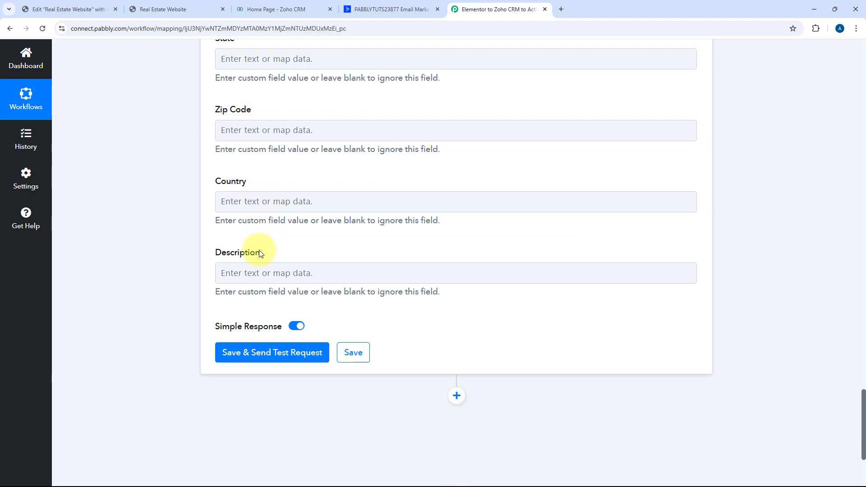
pyautogui.click(255, 261)
pyautogui.click(289, 276)
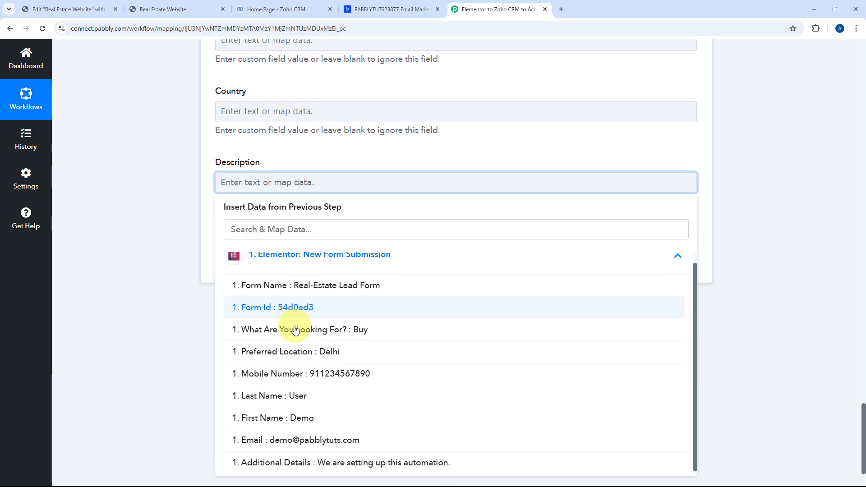
pyautogui.click(325, 462)
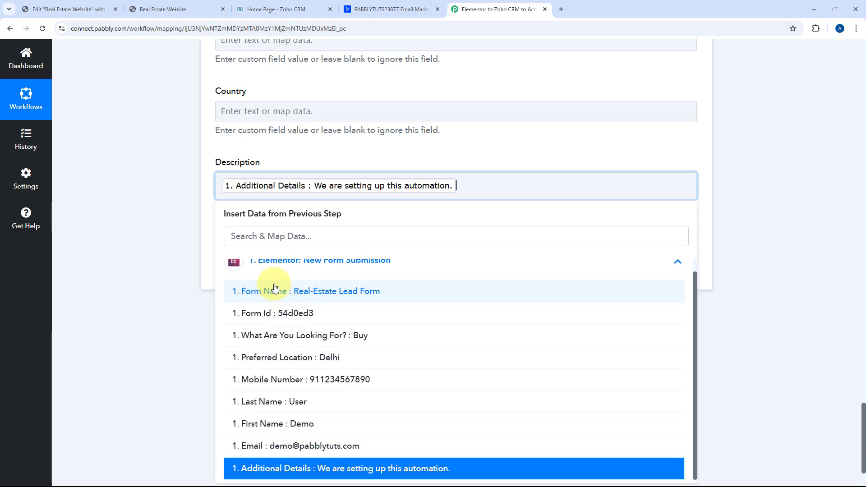
pyautogui.click(242, 152)
pyautogui.scroll(9, 289, 162)
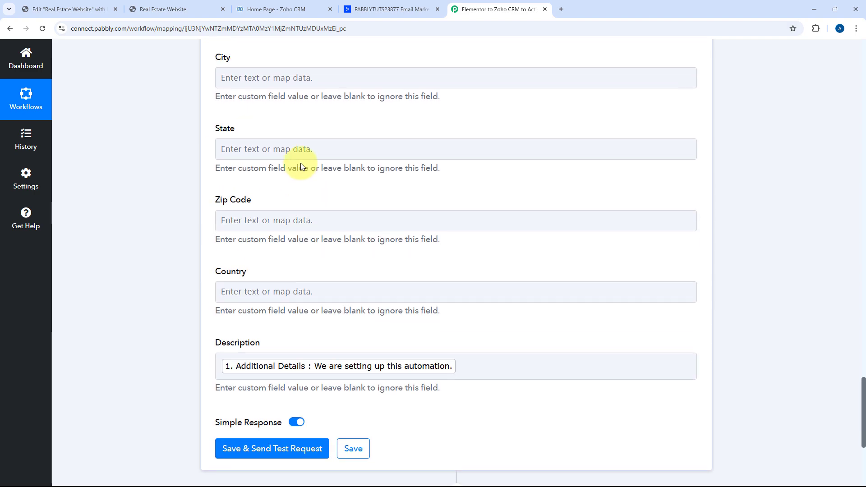
pyautogui.scroll(4, 299, 163)
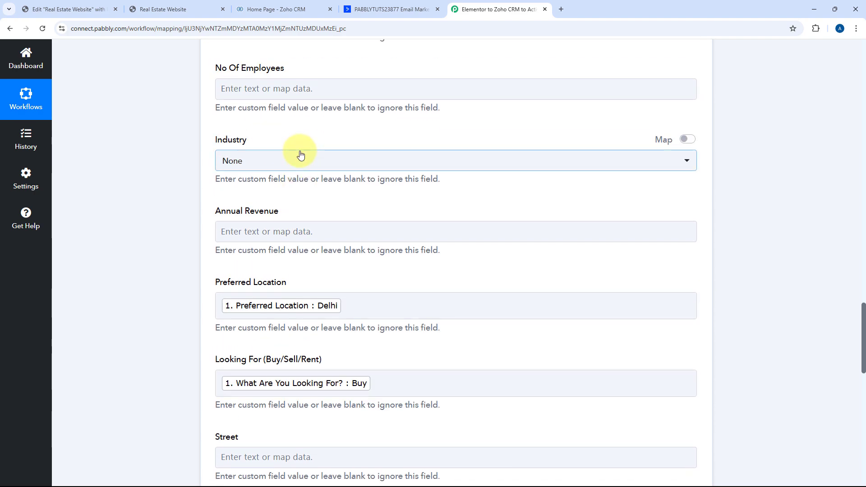
pyautogui.scroll(-8, 300, 155)
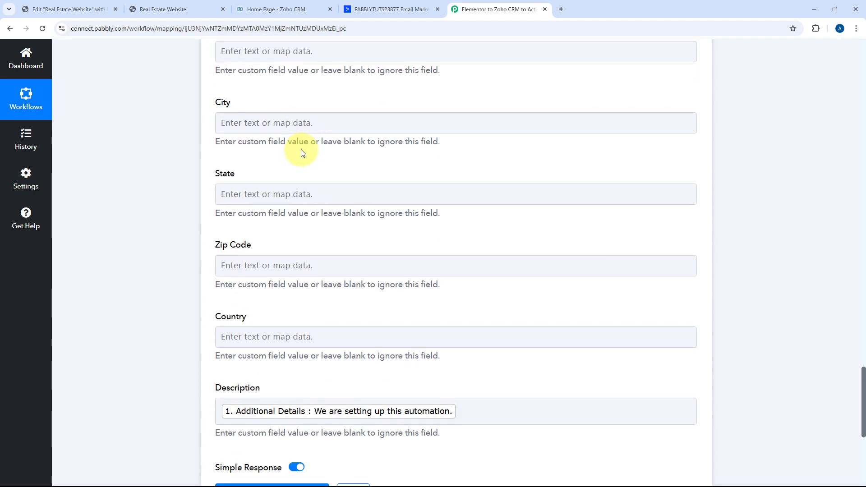
pyautogui.scroll(-5, 297, 155)
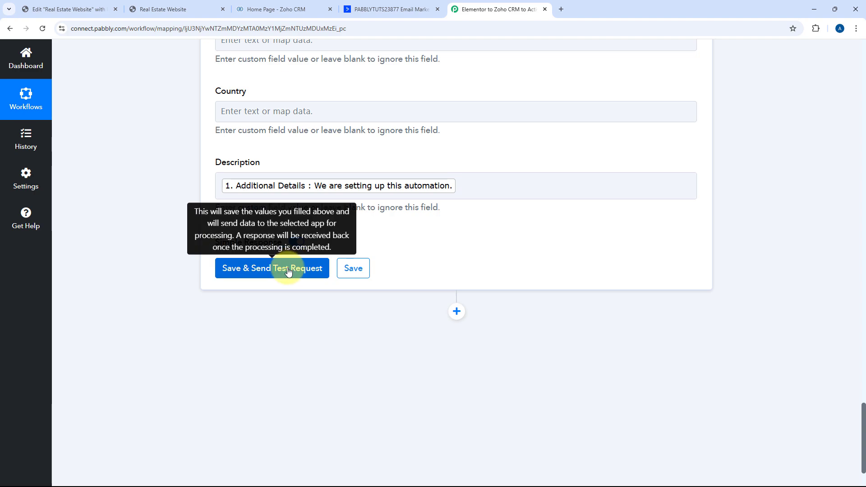
# Save the Zoho CRM step and send a test request, checking the response shows Pre-Qualified, Online Store, Delhi and Buy
pyautogui.click(288, 270)
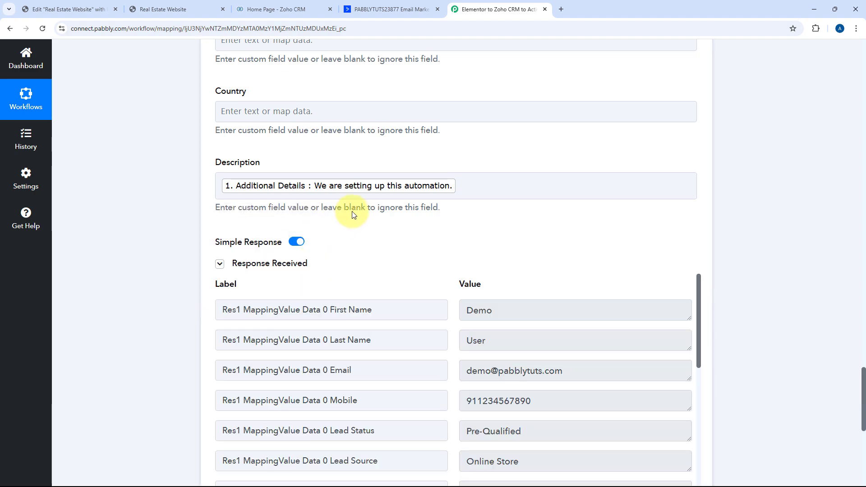
pyautogui.scroll(-2, 434, 237)
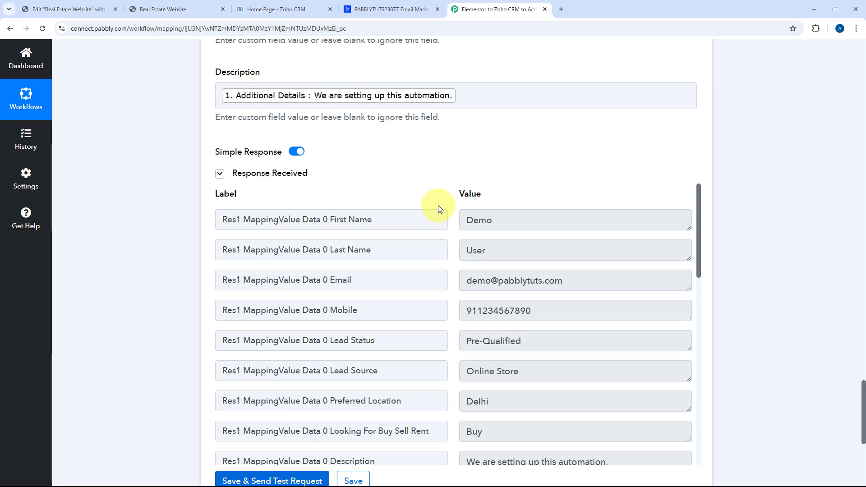
pyautogui.scroll(3, 417, 189)
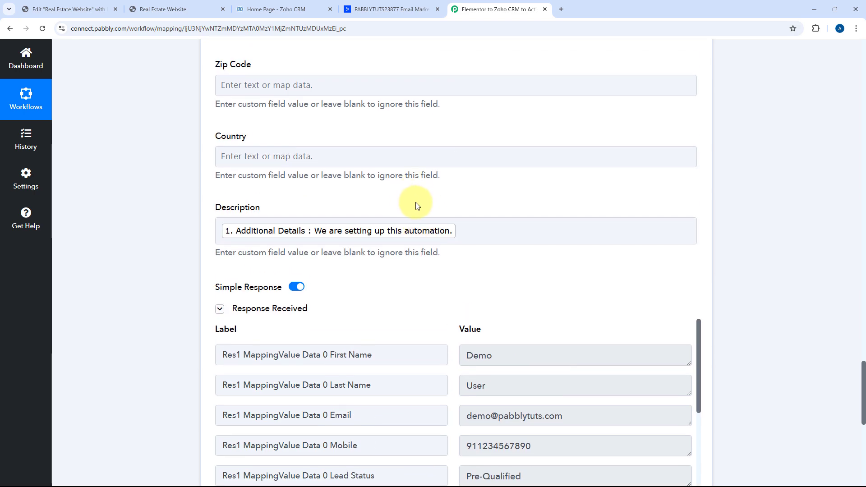
pyautogui.scroll(12, 416, 205)
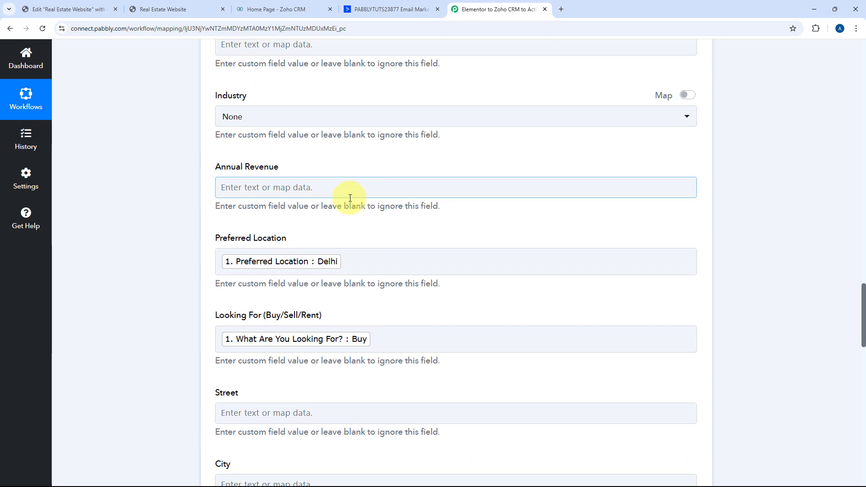
pyautogui.scroll(14, 350, 198)
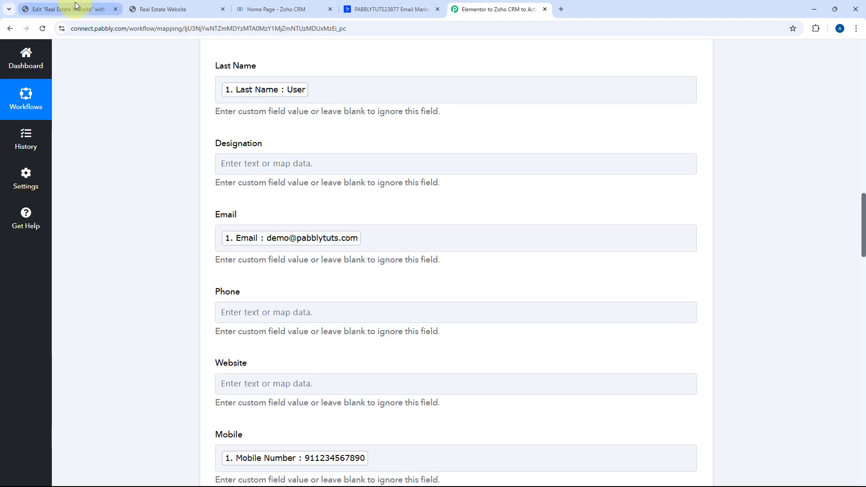
pyautogui.click(75, 3)
pyautogui.click(494, 8)
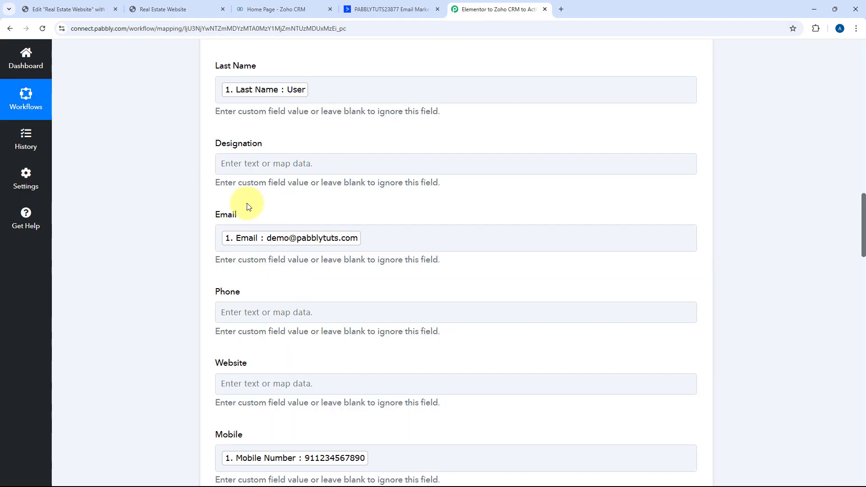
pyautogui.scroll(-17, 249, 207)
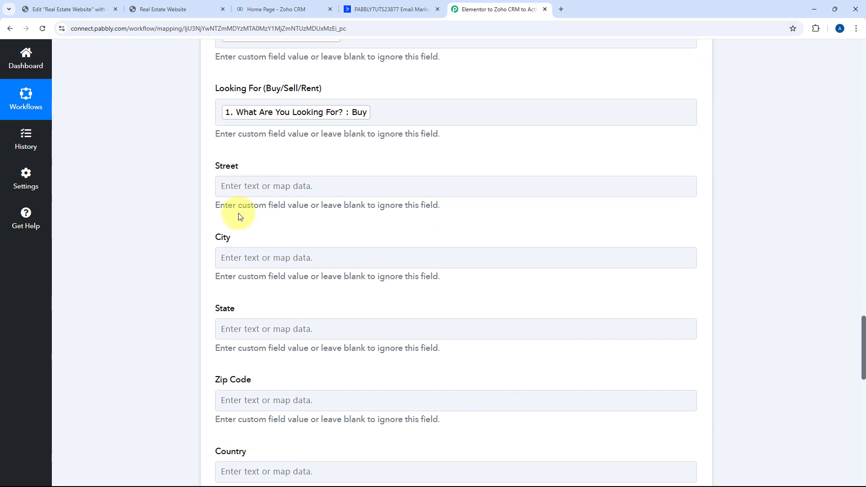
pyautogui.scroll(-15, 237, 218)
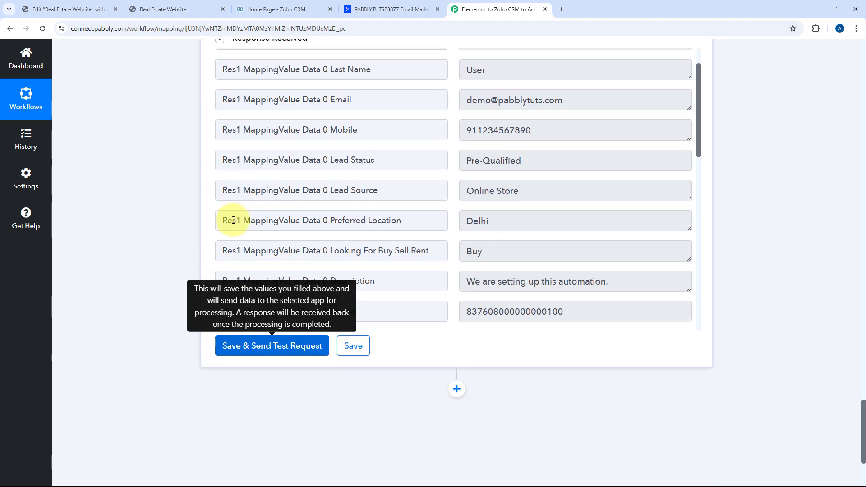
# Open the new test lead in Zoho CRM Leads and confirm Online Store, Pre-Qualified, Delhi and Buy
pyautogui.click(272, 9)
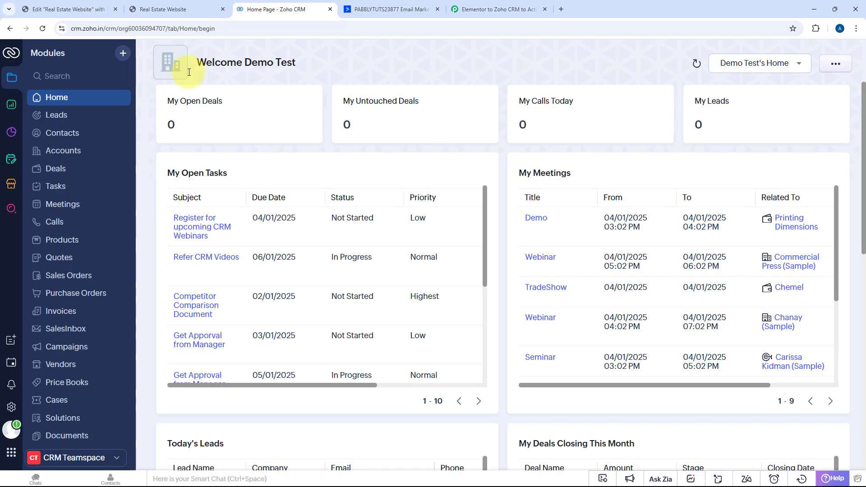
pyautogui.click(67, 120)
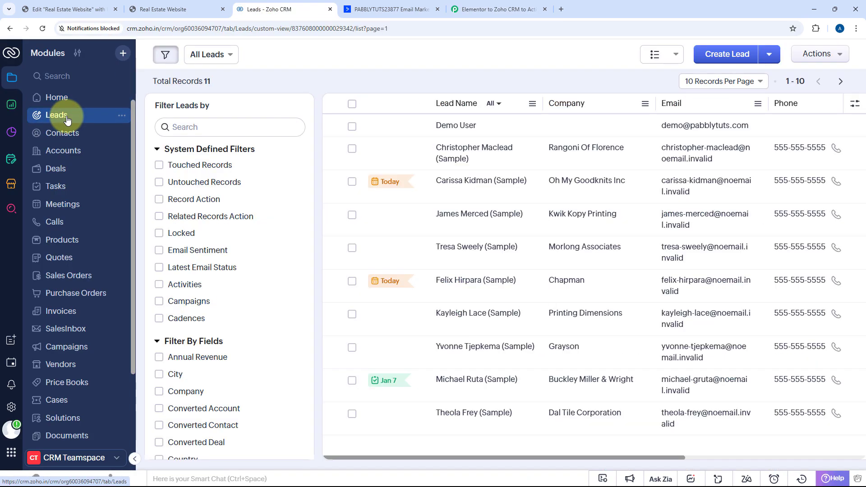
pyautogui.click(460, 126)
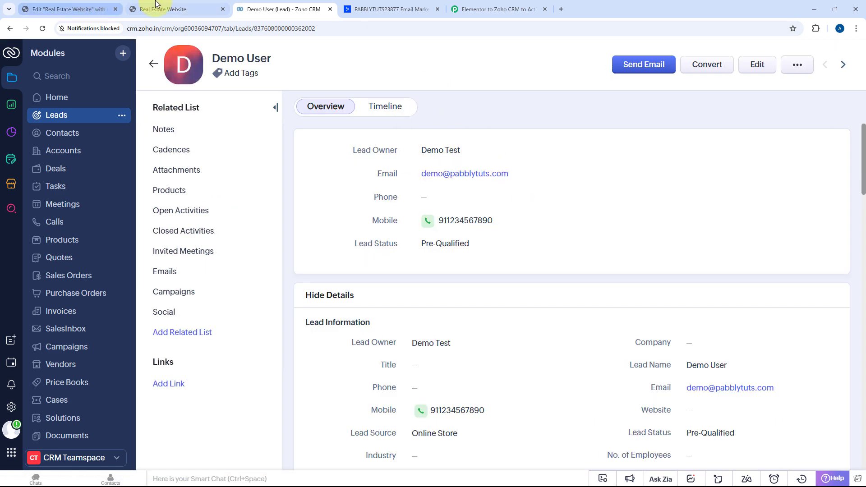
pyautogui.click(179, 9)
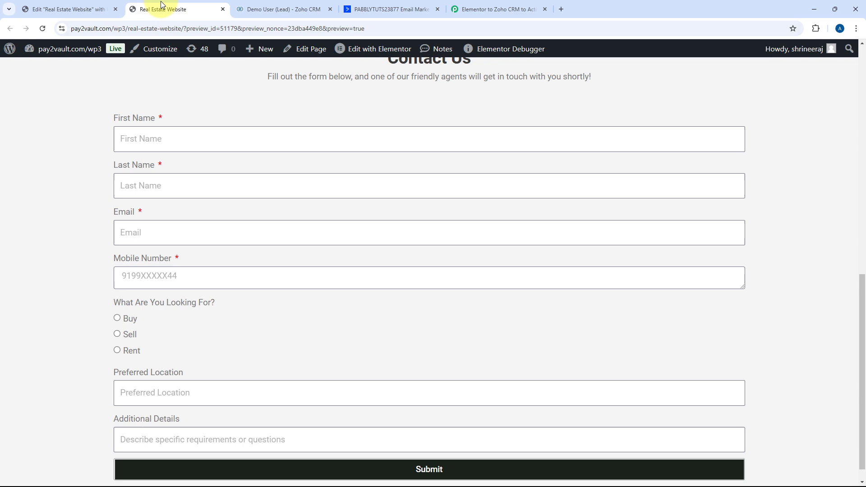
pyautogui.click(300, 9)
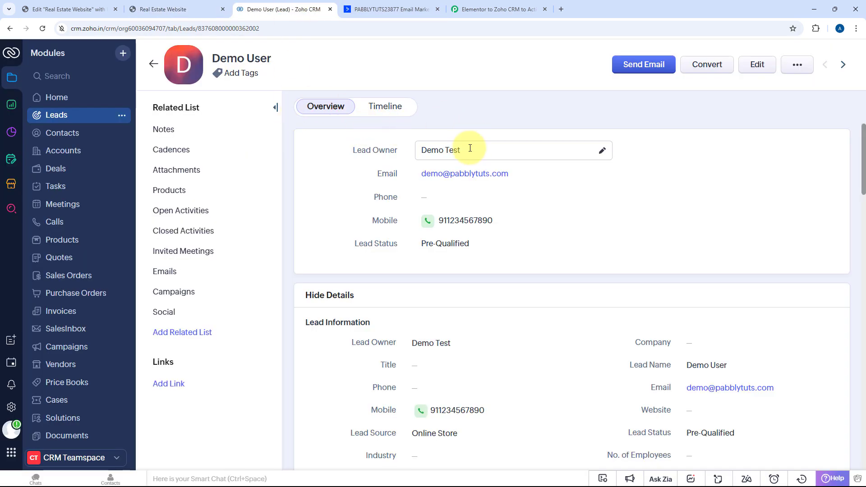
pyautogui.moveTo(465, 148); pyautogui.dragTo(398, 150)
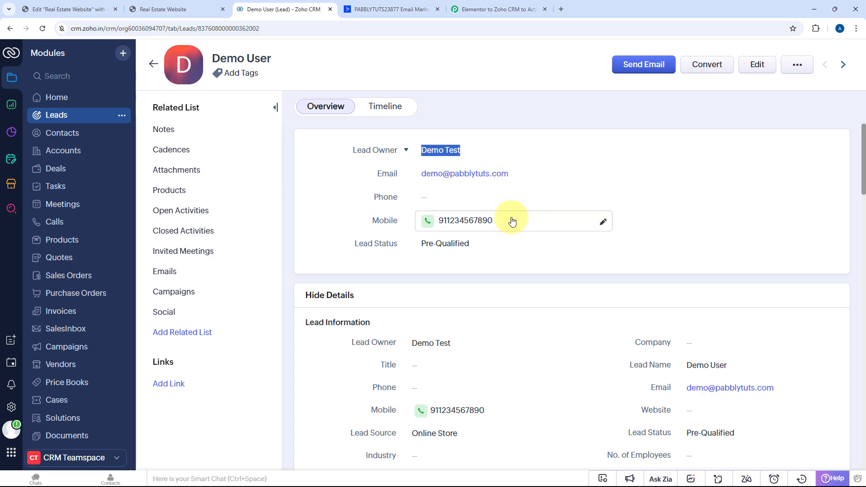
pyautogui.scroll(-3, 402, 236)
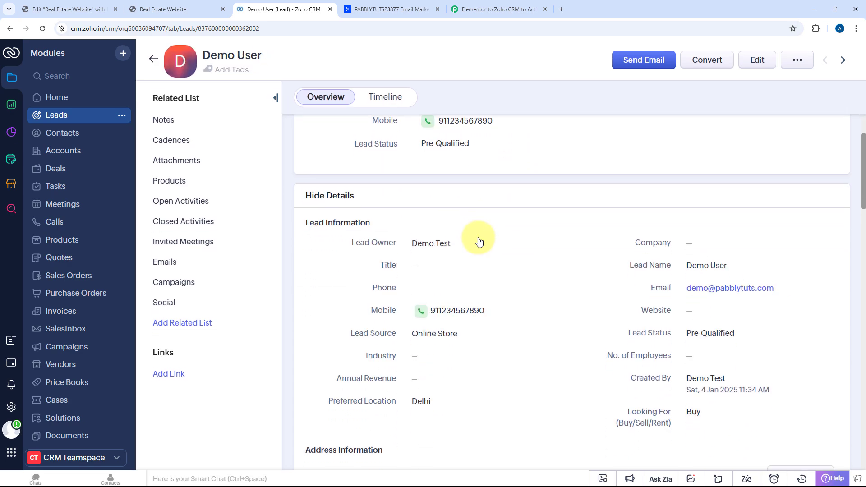
pyautogui.scroll(-3, 460, 240)
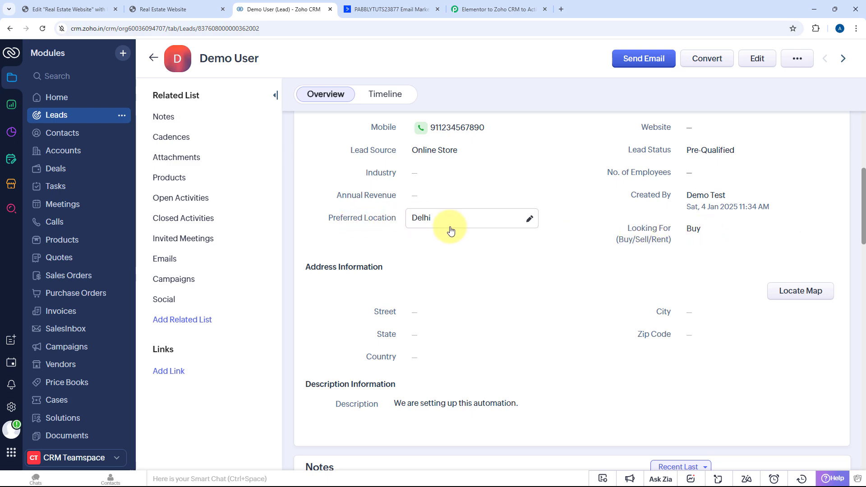
pyautogui.scroll(-1, 411, 360)
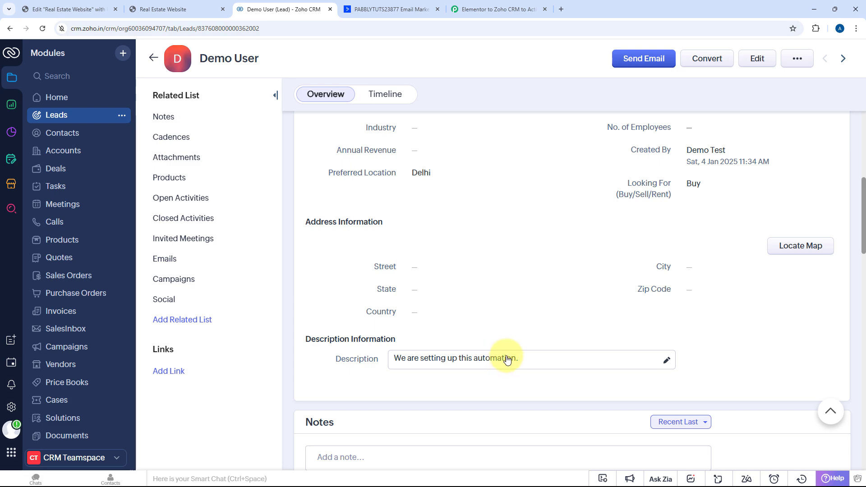
pyautogui.click(456, 17)
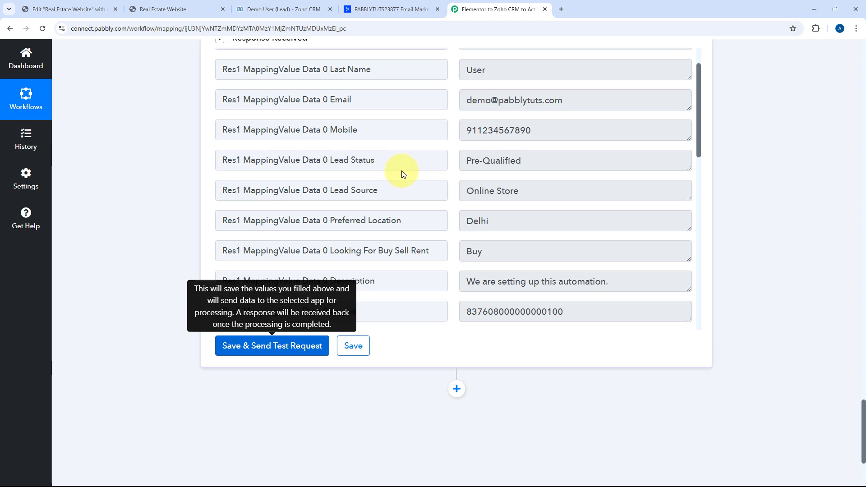
# Glance at the website's contact form, then scroll back to the top of the Pabbly workflow
pyautogui.click(194, 9)
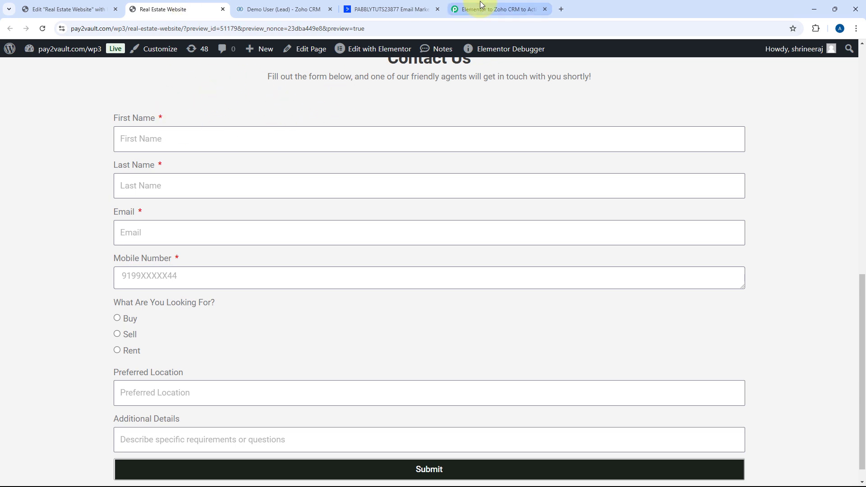
pyautogui.click(496, 9)
pyautogui.scroll(1, 689, 197)
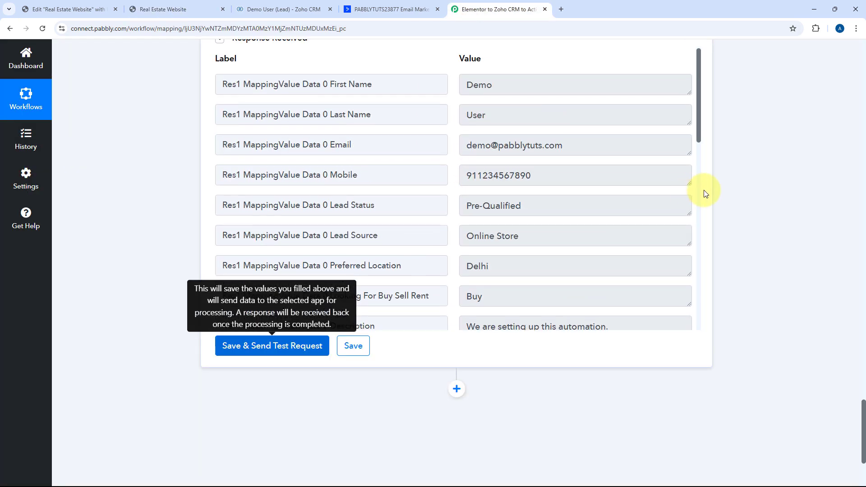
pyautogui.scroll(15, 704, 195)
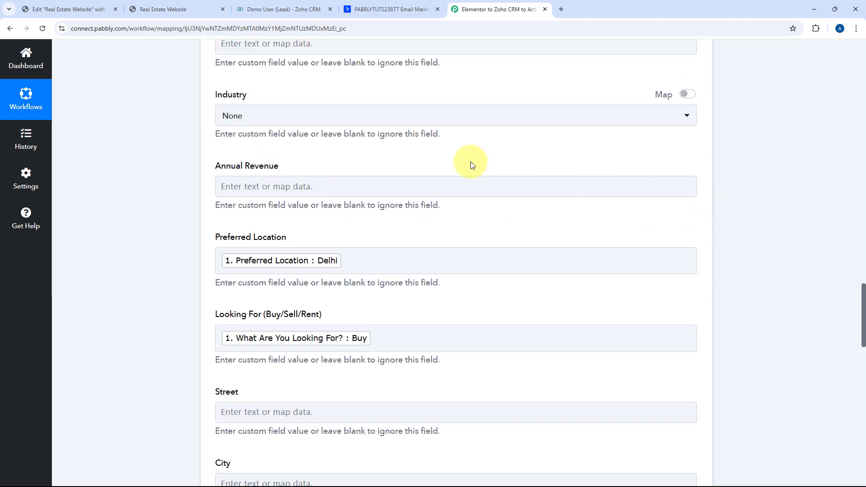
pyautogui.scroll(15, 470, 164)
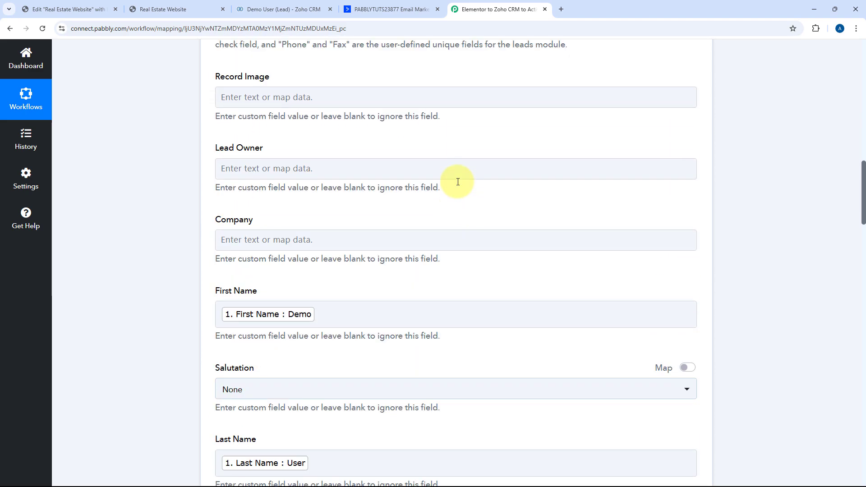
pyautogui.scroll(10, 458, 182)
# Collapse the Zoho CRM step and add ActiveCampaign as a new step after it
pyautogui.click(412, 204)
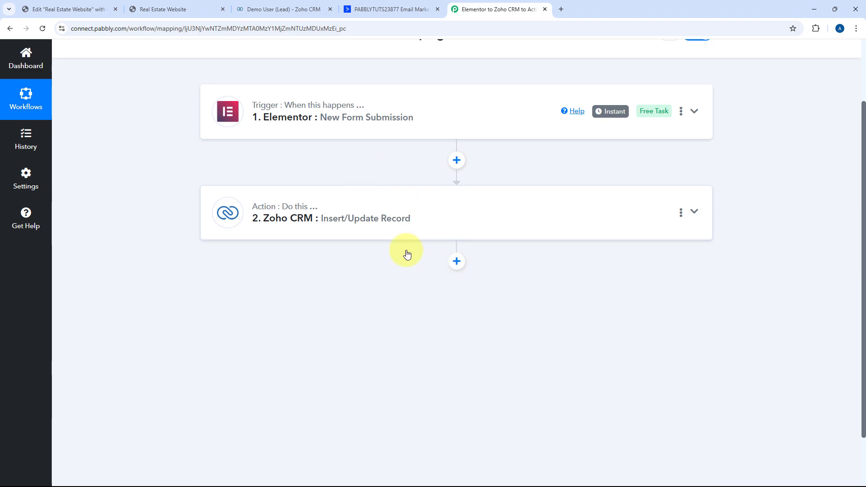
pyautogui.click(456, 262)
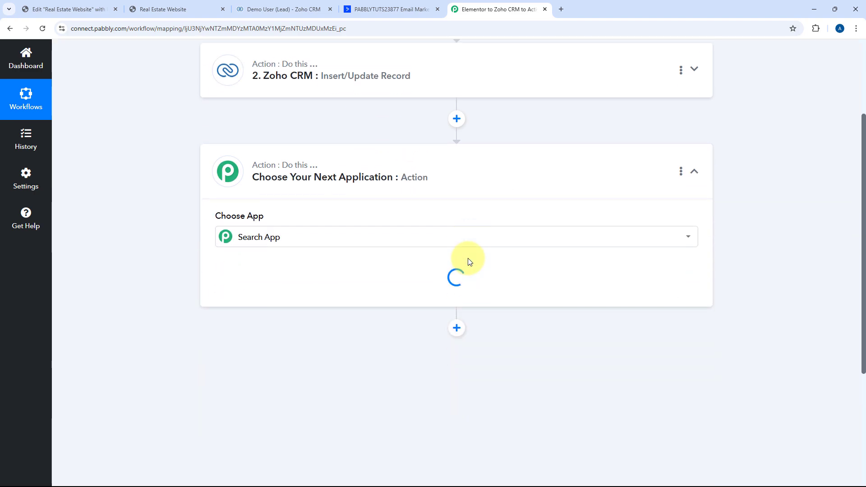
pyautogui.write('Active')
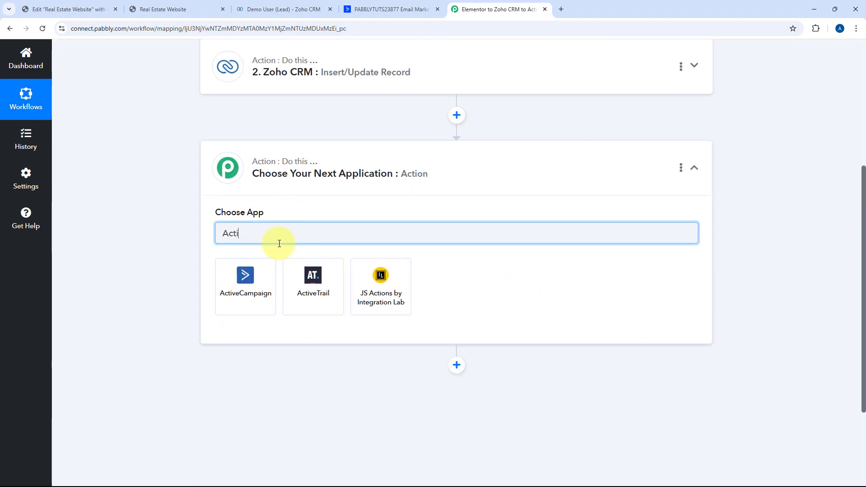
pyautogui.click(226, 283)
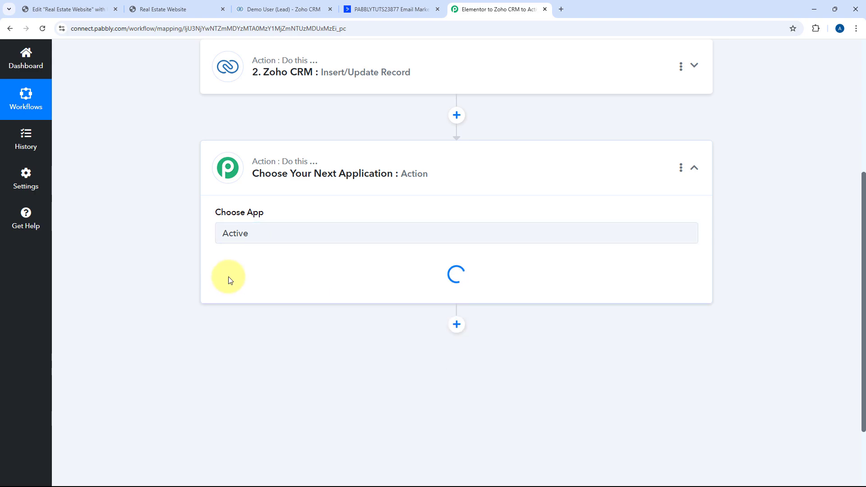
# Set the ActiveCampaign action event to Create or Update Contact and start connecting the account
pyautogui.scroll(-1, 216, 213)
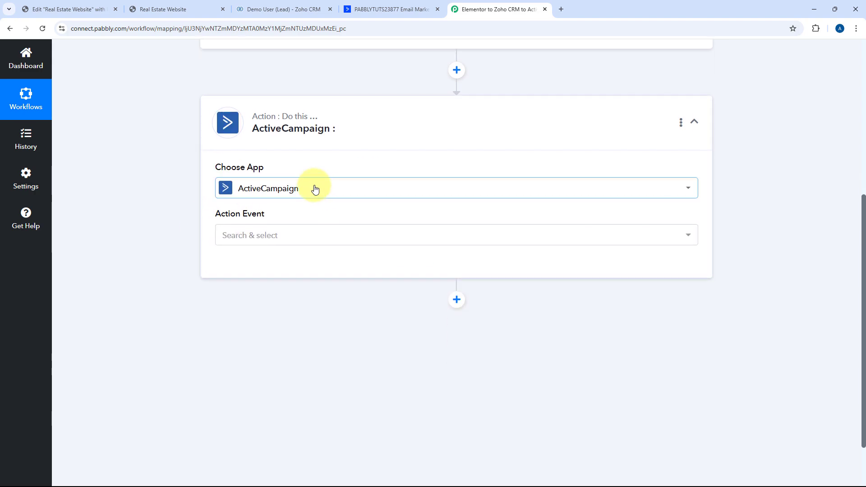
pyautogui.click(272, 232)
pyautogui.scroll(-2, 277, 219)
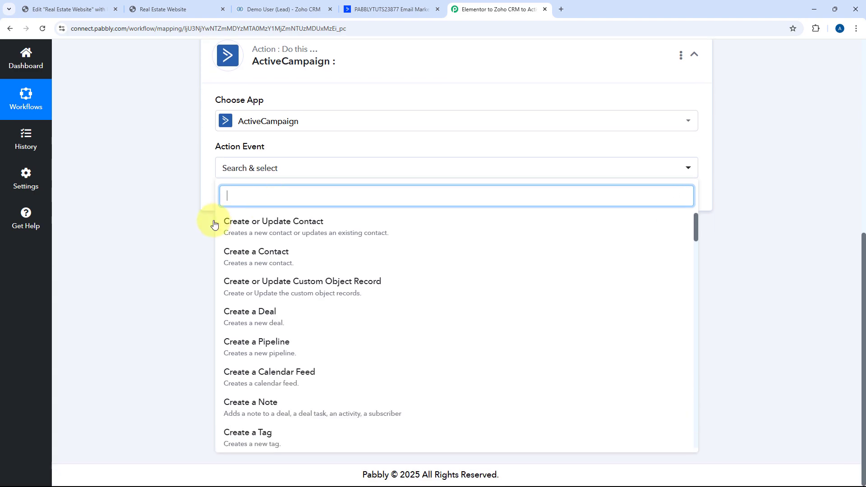
pyautogui.click(283, 224)
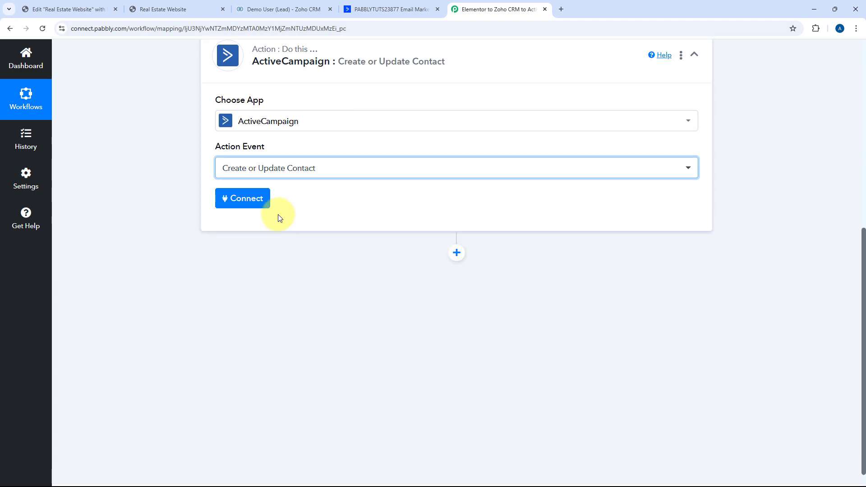
pyautogui.click(246, 205)
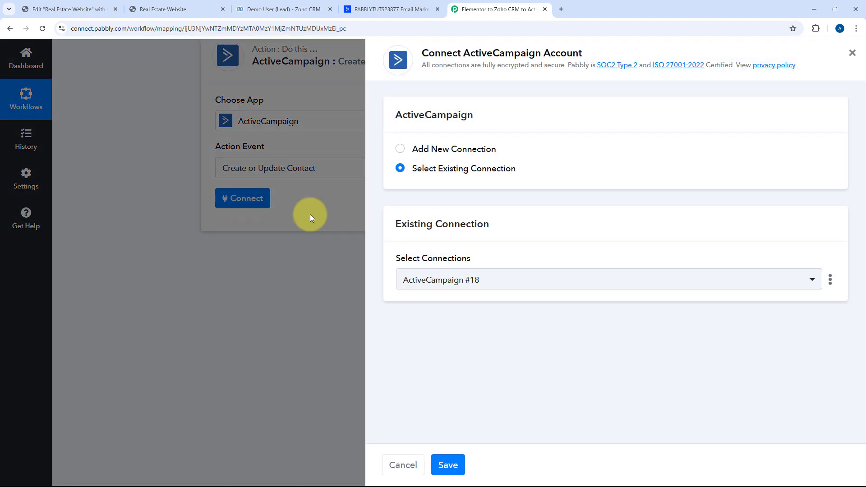
# Add a new connection named ActiveCampaign #19 and go to the ActiveCampaign account for API details
pyautogui.click(492, 148)
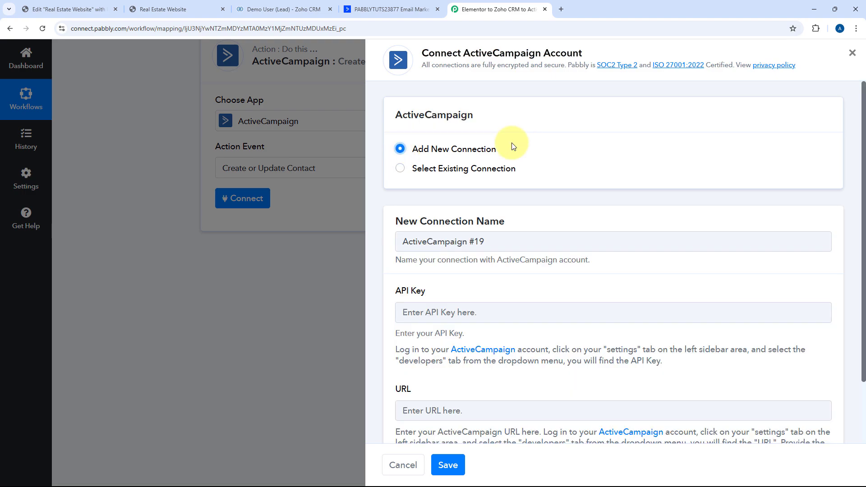
pyautogui.scroll(-2, 512, 146)
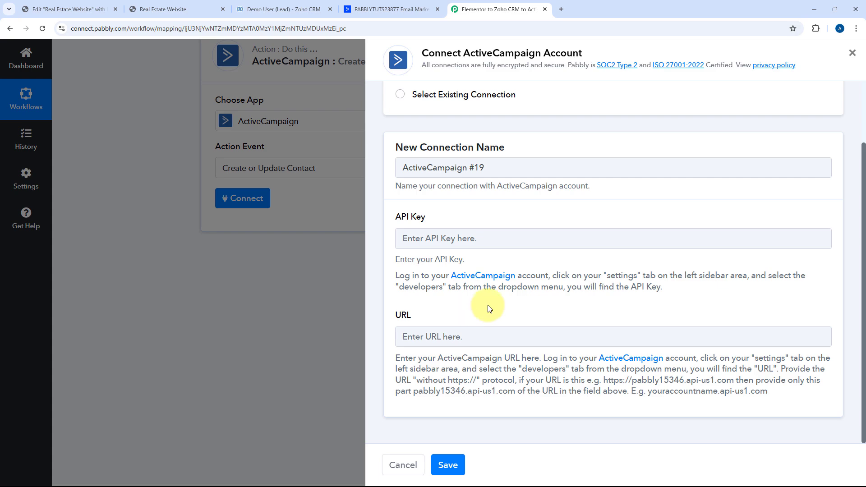
pyautogui.click(364, 2)
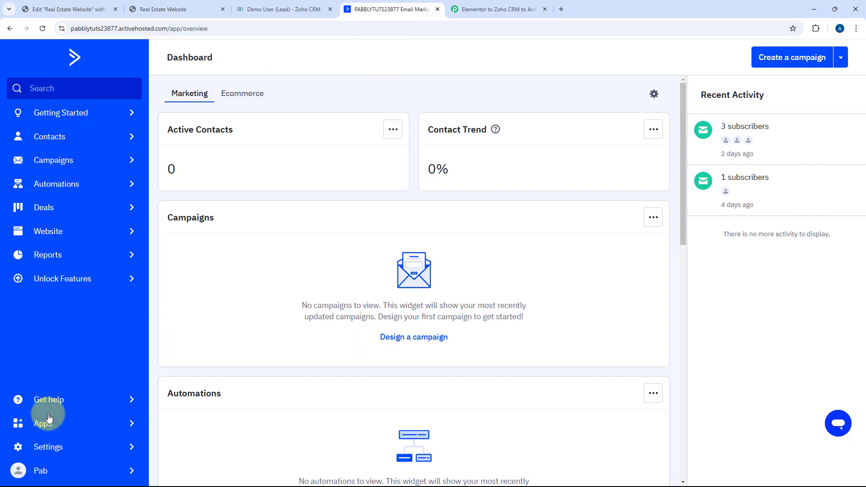
# Copy the API key from ActiveCampaign's Settings > Developer page into Pabbly's API Key field
pyautogui.click(50, 447)
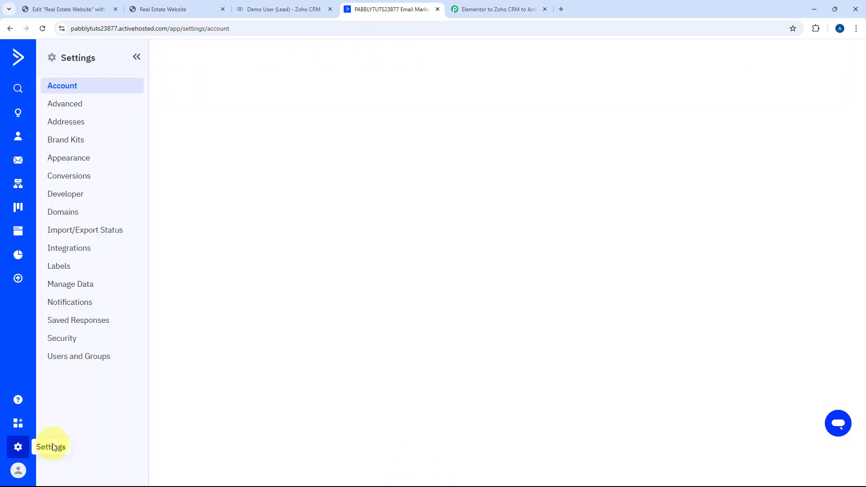
pyautogui.click(75, 197)
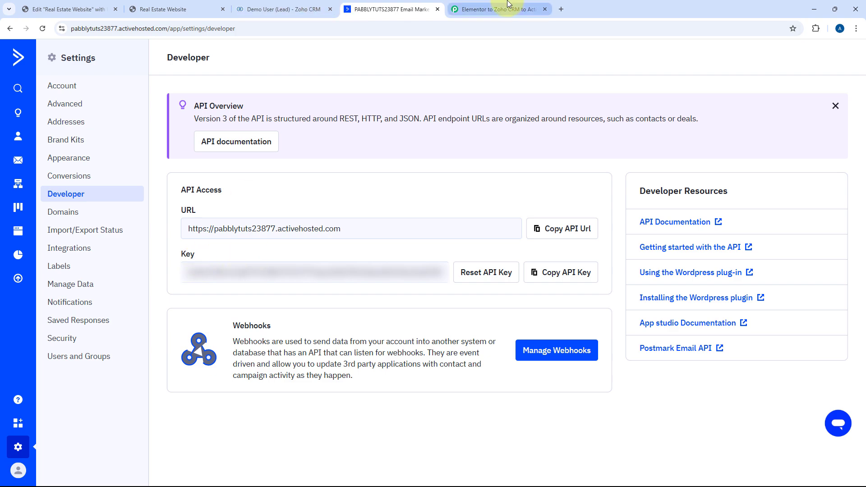
pyautogui.click(496, 9)
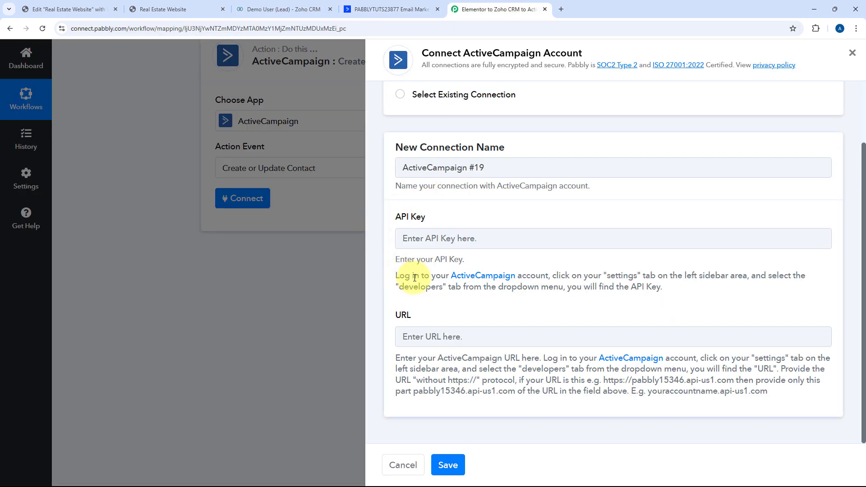
pyautogui.click(390, 8)
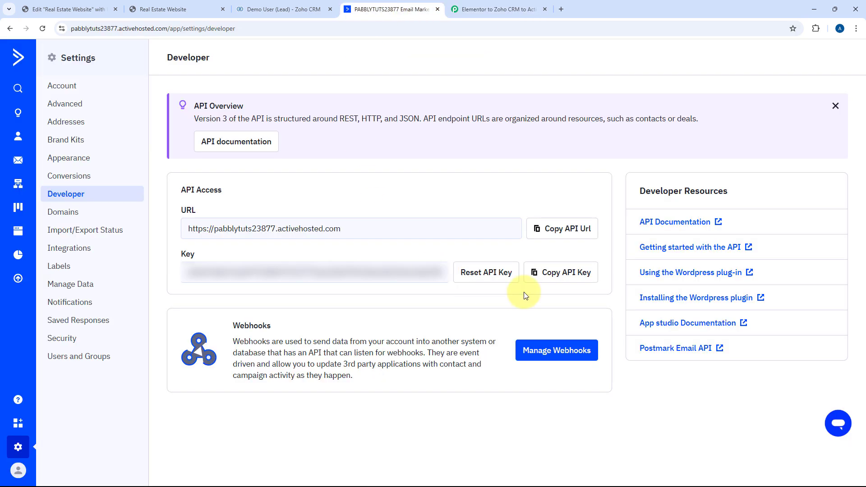
pyautogui.click(568, 272)
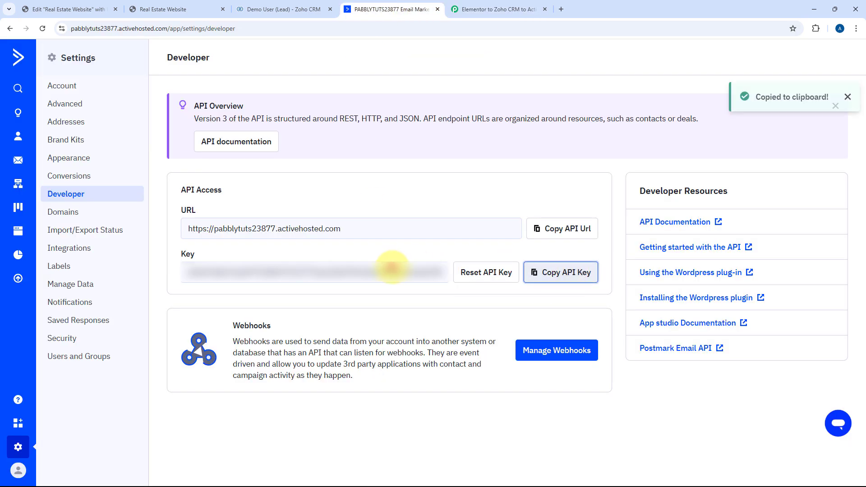
pyautogui.click(476, 9)
pyautogui.rightClick(413, 239)
# Paste the API key, then copy ActiveCampaign's API URL into Pabbly's URL field
pyautogui.click(437, 324)
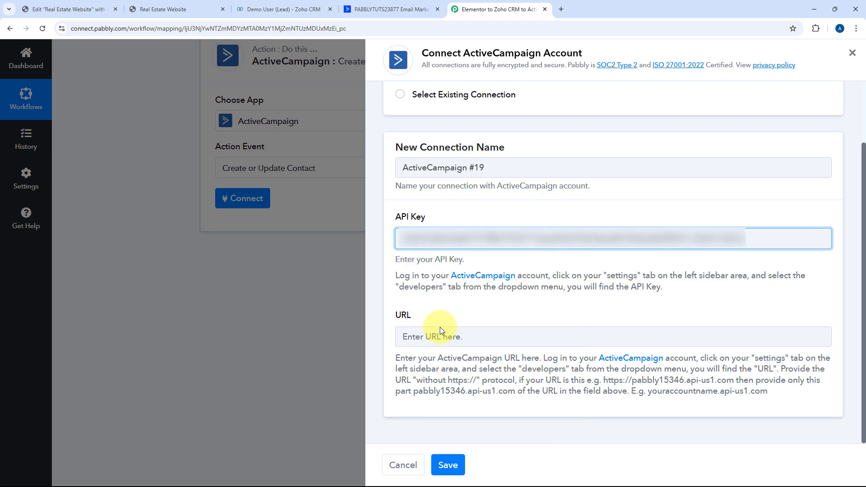
pyautogui.click(391, 9)
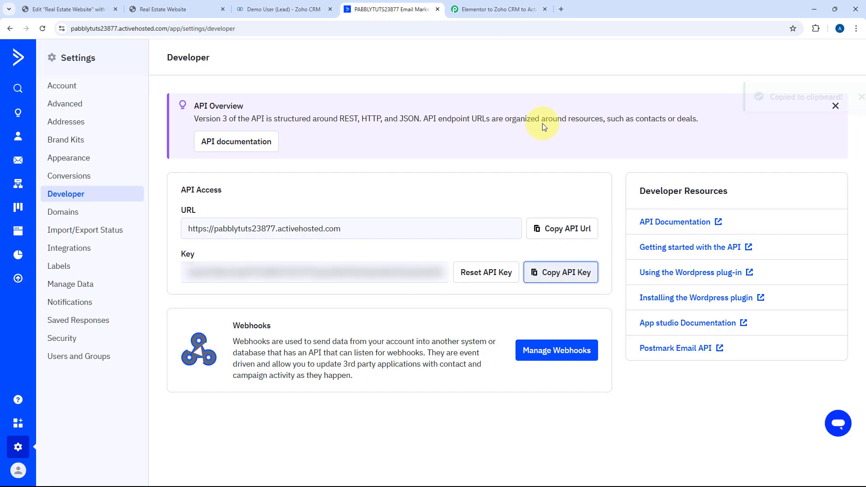
pyautogui.click(562, 228)
pyautogui.click(490, 9)
pyautogui.rightClick(429, 341)
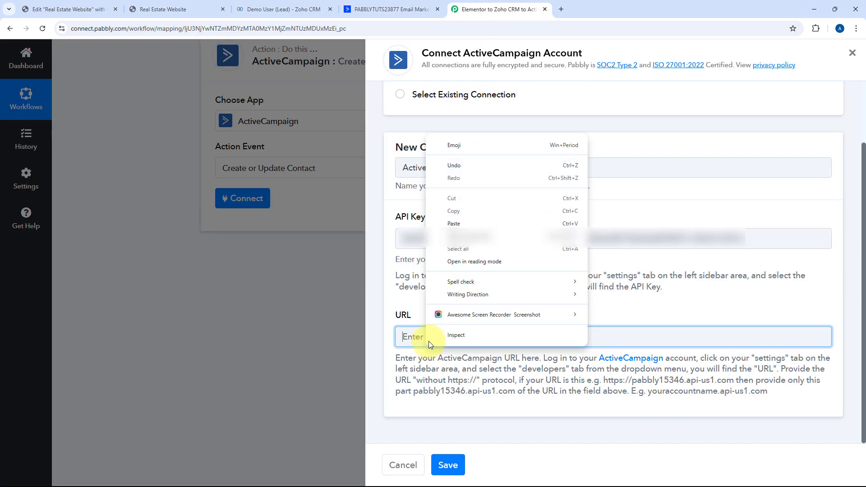
pyautogui.click(442, 227)
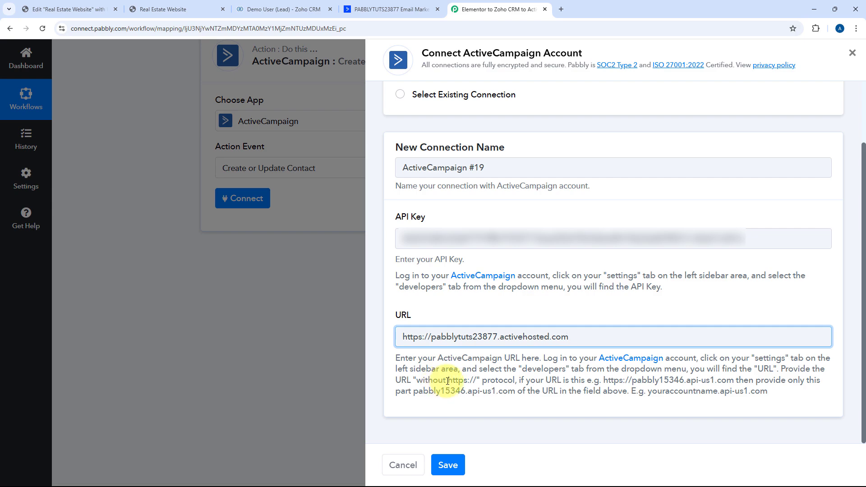
pyautogui.moveTo(448, 381); pyautogui.dragTo(469, 380)
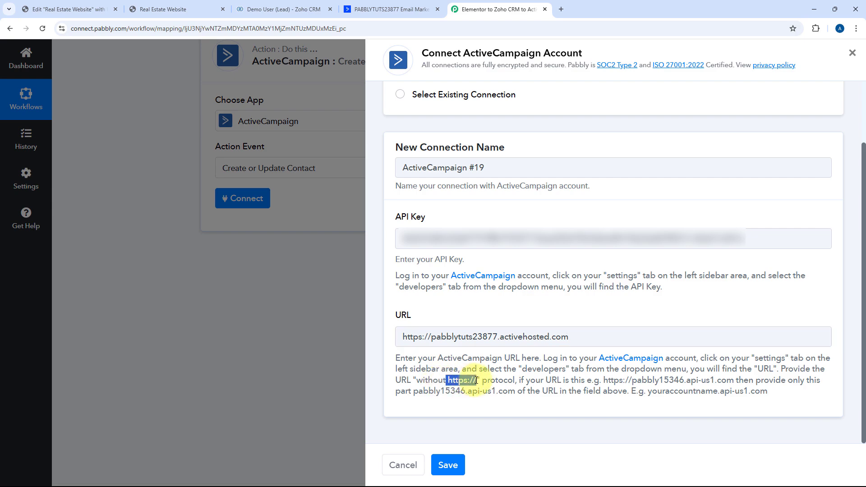
pyautogui.moveTo(432, 336); pyautogui.dragTo(377, 339)
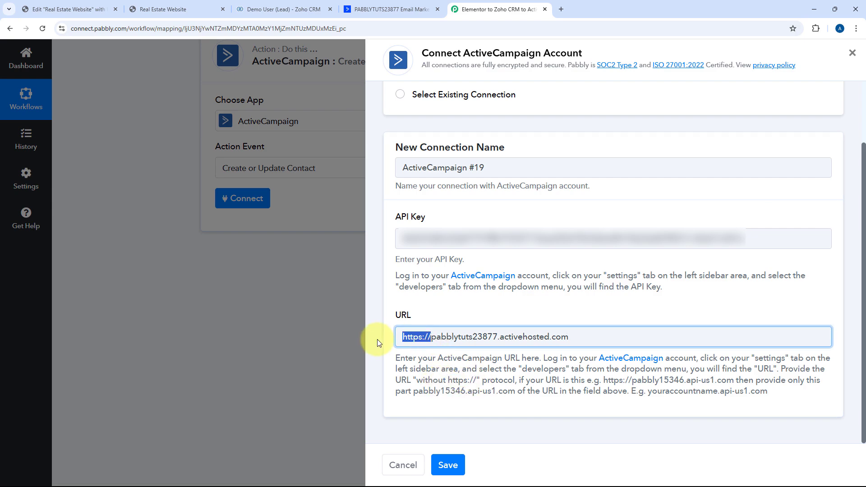
pyautogui.press('BackSpace')
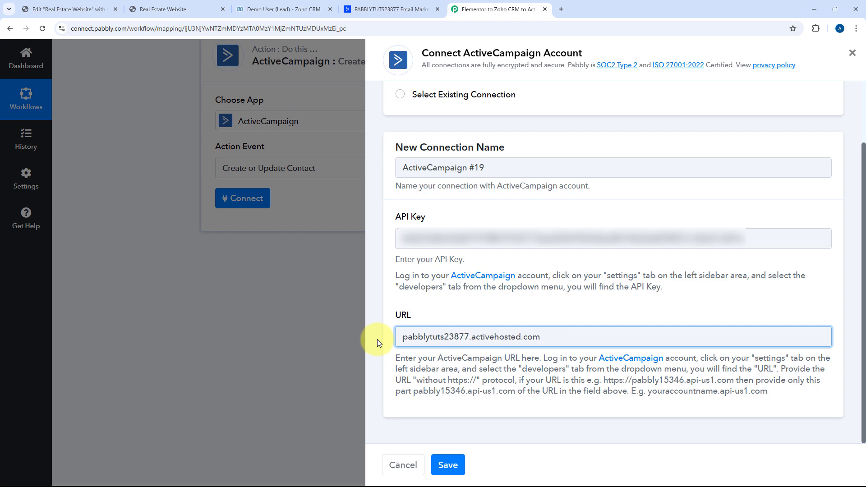
pyautogui.click(436, 305)
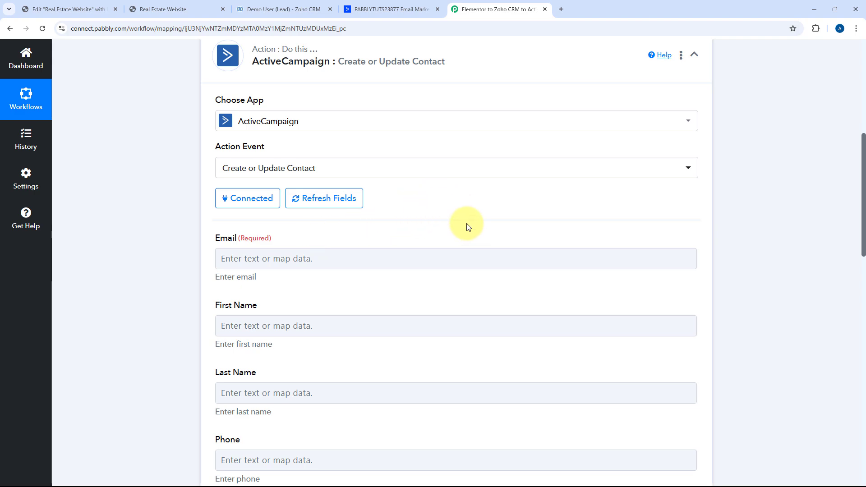
# Map the Elementor form's email answer into the ActiveCampaign Email field
pyautogui.scroll(-1, 433, 221)
pyautogui.scroll(-1, 315, 235)
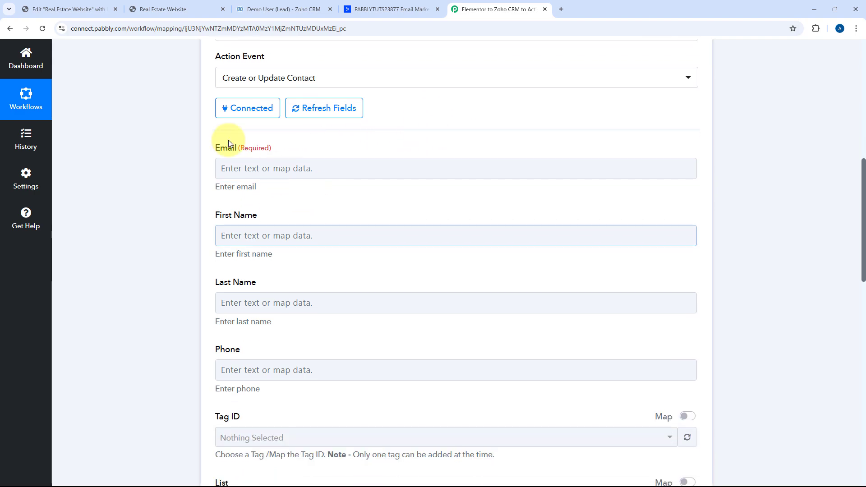
pyautogui.scroll(-2, 280, 233)
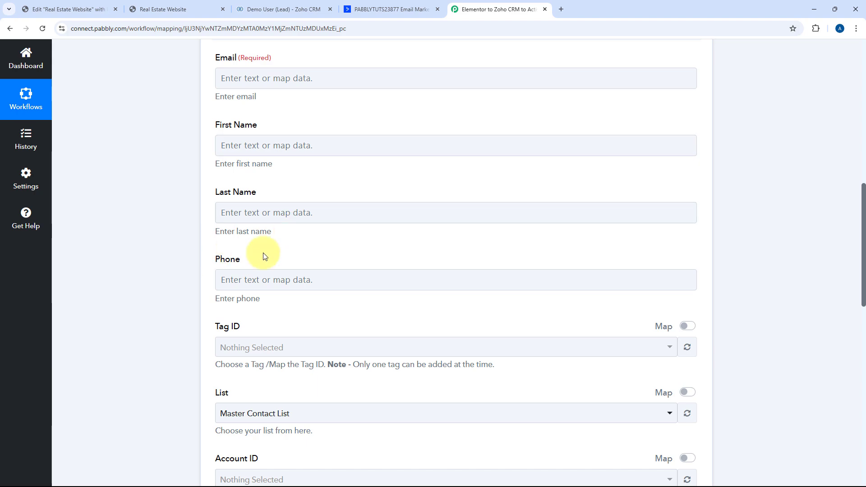
pyautogui.scroll(-7, 265, 256)
pyautogui.scroll(7, 223, 188)
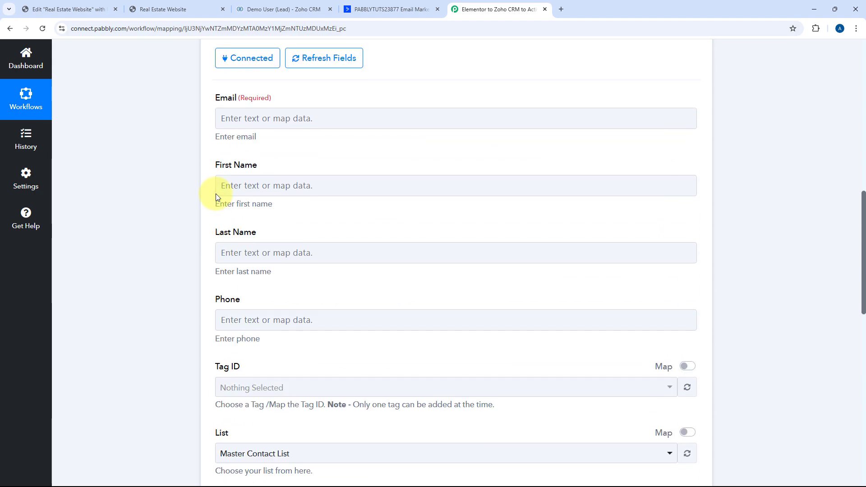
pyautogui.scroll(2, 245, 193)
pyautogui.click(218, 210)
pyautogui.scroll(-2, 264, 191)
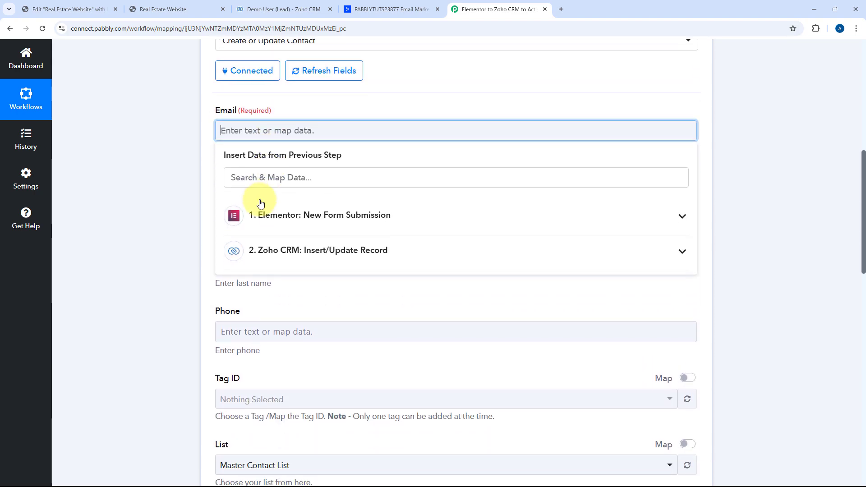
pyautogui.click(301, 209)
pyautogui.scroll(-1, 316, 316)
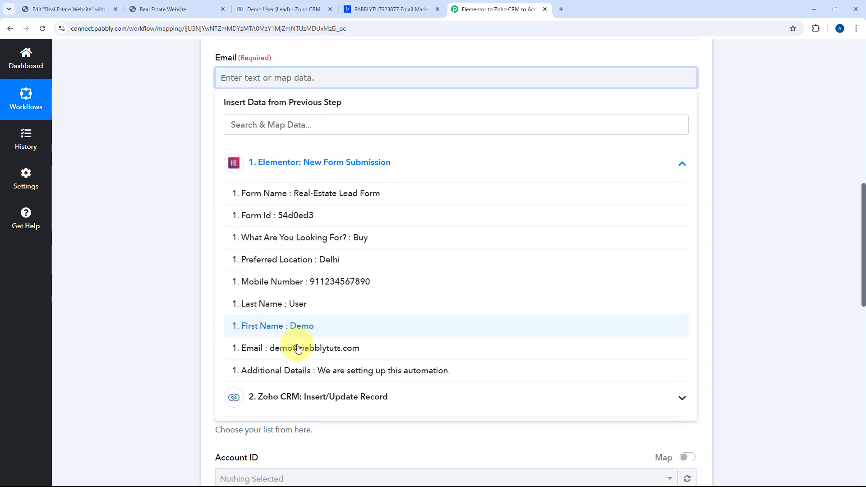
pyautogui.click(296, 352)
pyautogui.click(187, 103)
# Map First Name and Last Name to the form's Demo and User answers
pyautogui.click(245, 151)
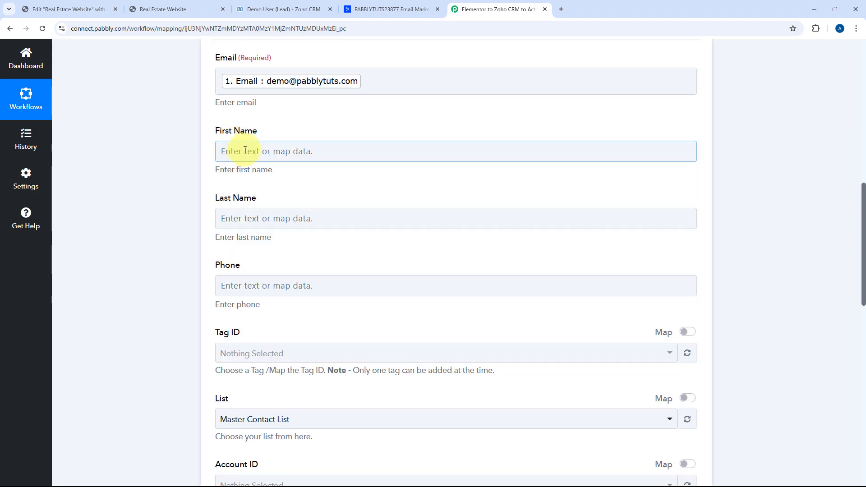
pyautogui.click(267, 229)
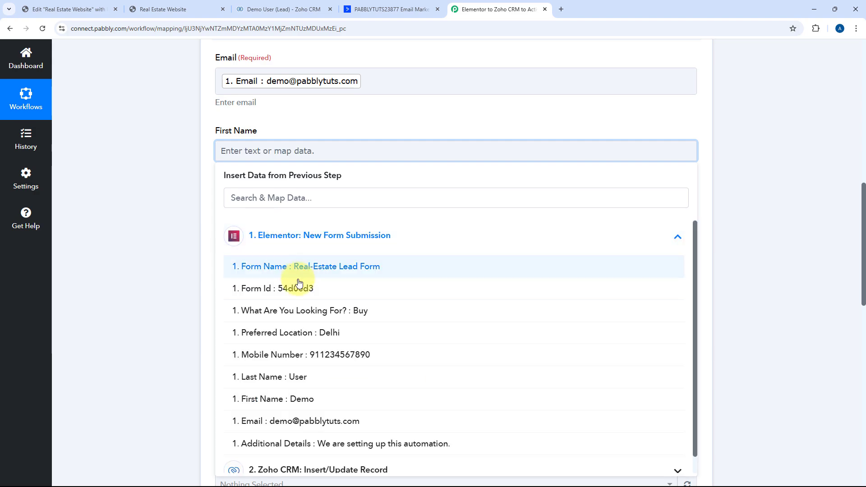
pyautogui.scroll(-1, 300, 361)
pyautogui.click(300, 382)
pyautogui.click(180, 160)
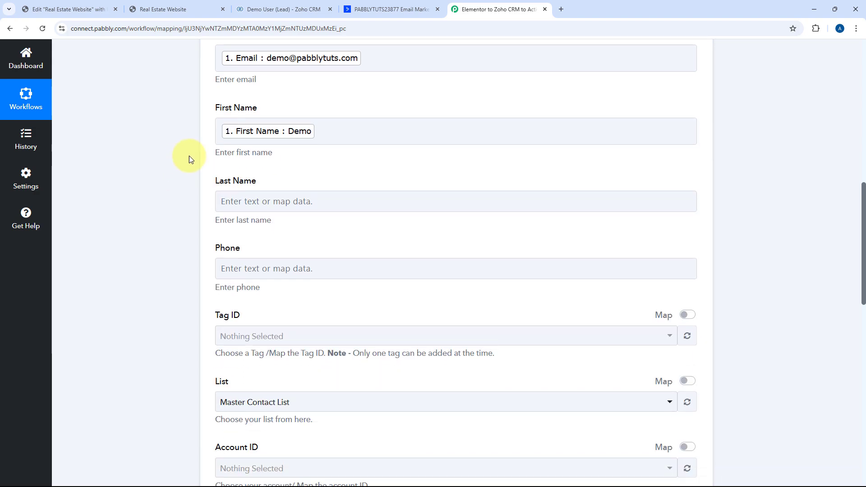
pyautogui.scroll(-2, 225, 156)
pyautogui.click(260, 135)
pyautogui.click(292, 234)
pyautogui.scroll(-2, 248, 236)
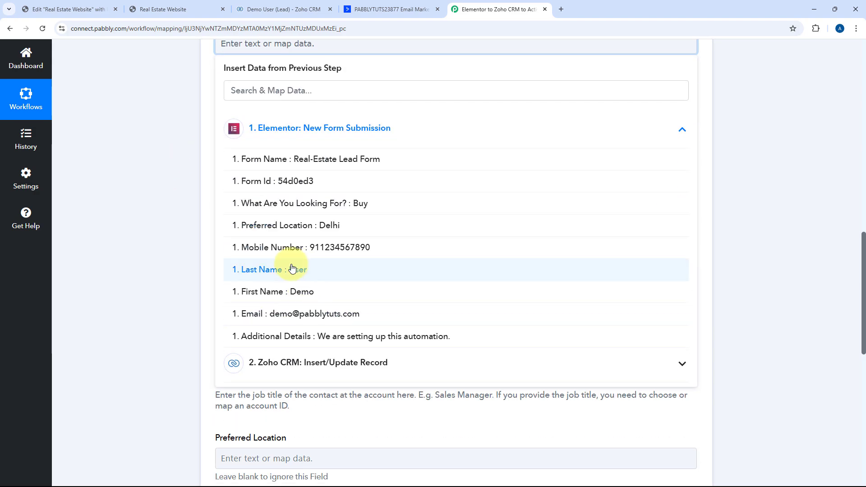
pyautogui.click(252, 269)
pyautogui.click(155, 149)
# Map Phone to the form's Mobile Number and leave Tags empty
pyautogui.click(245, 115)
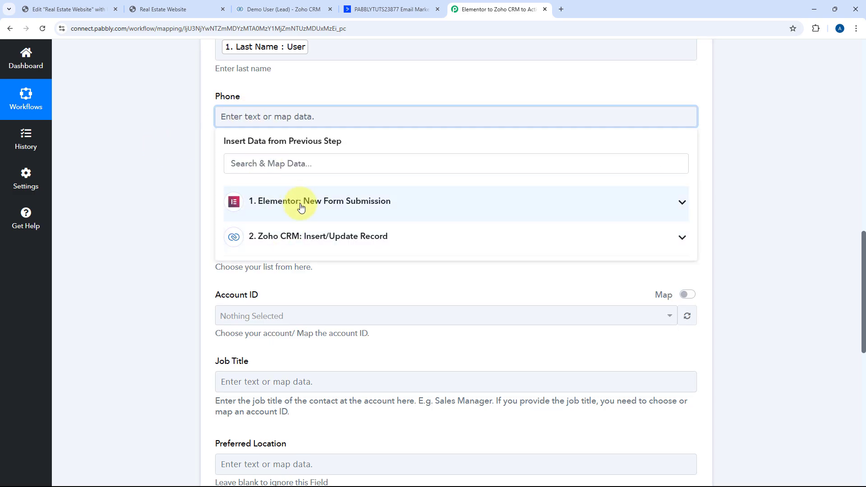
pyautogui.click(286, 201)
pyautogui.scroll(-1, 331, 290)
pyautogui.click(297, 275)
pyautogui.click(178, 115)
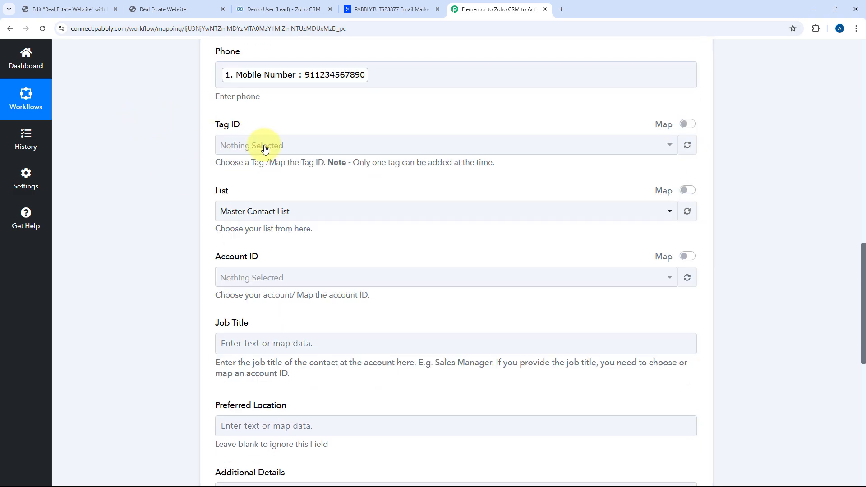
pyautogui.click(289, 146)
pyautogui.click(295, 122)
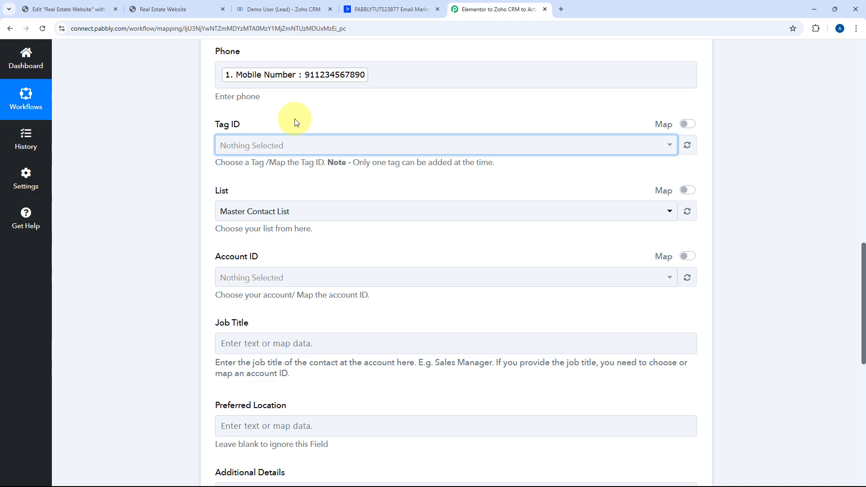
# Keep Master Contact List as the contact list and leave Account empty
pyautogui.click(301, 211)
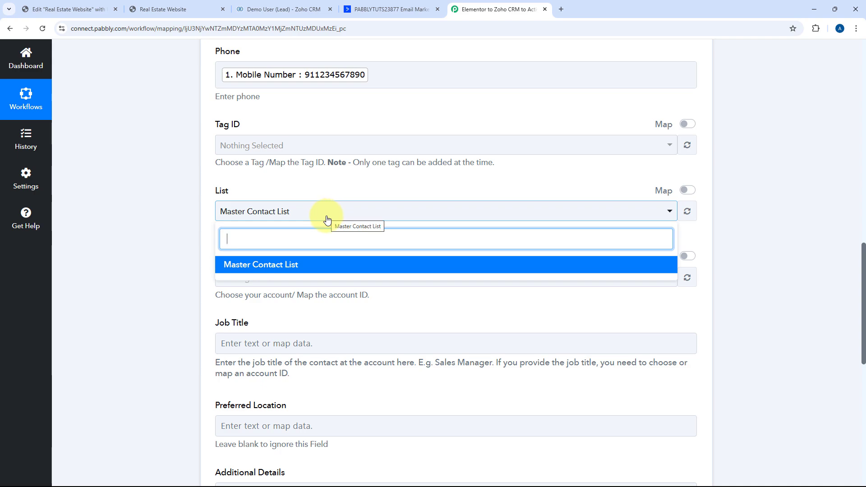
pyautogui.click(305, 262)
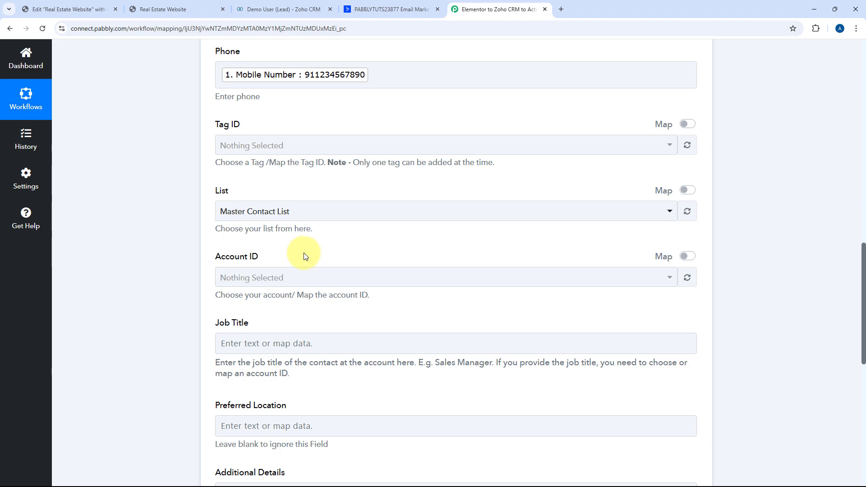
pyautogui.scroll(-3, 303, 239)
pyautogui.click(318, 150)
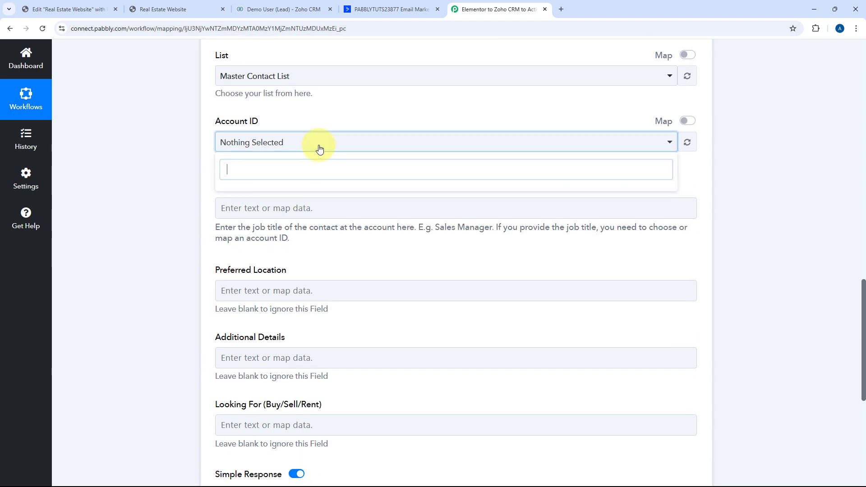
pyautogui.click(332, 115)
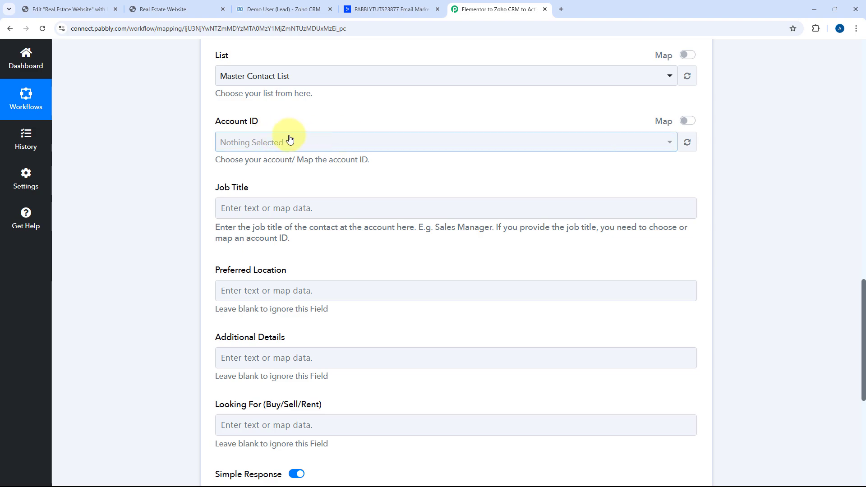
# Map Preferred Location (Delhi) and Additional Details from the Elementor form answers
pyautogui.scroll(-1, 311, 135)
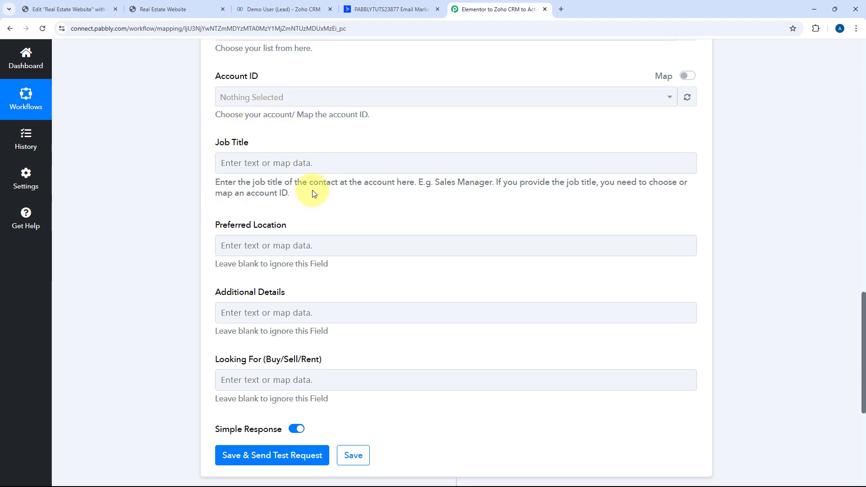
pyautogui.scroll(-1, 306, 187)
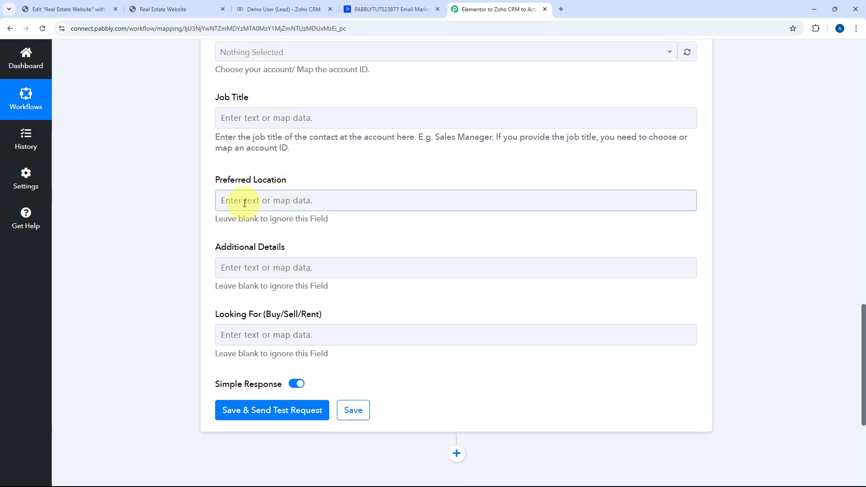
pyautogui.click(245, 203)
pyautogui.click(264, 284)
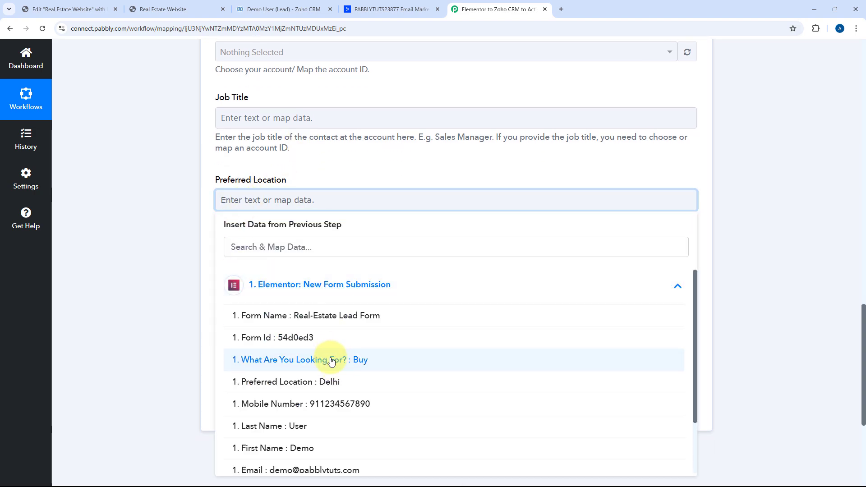
pyautogui.click(330, 382)
pyautogui.scroll(-1, 298, 170)
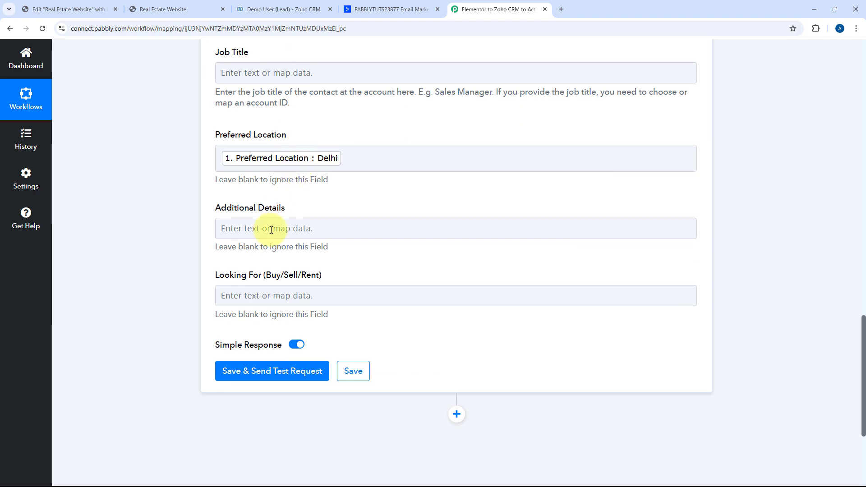
pyautogui.click(271, 227)
pyautogui.click(336, 310)
pyautogui.scroll(-1, 340, 348)
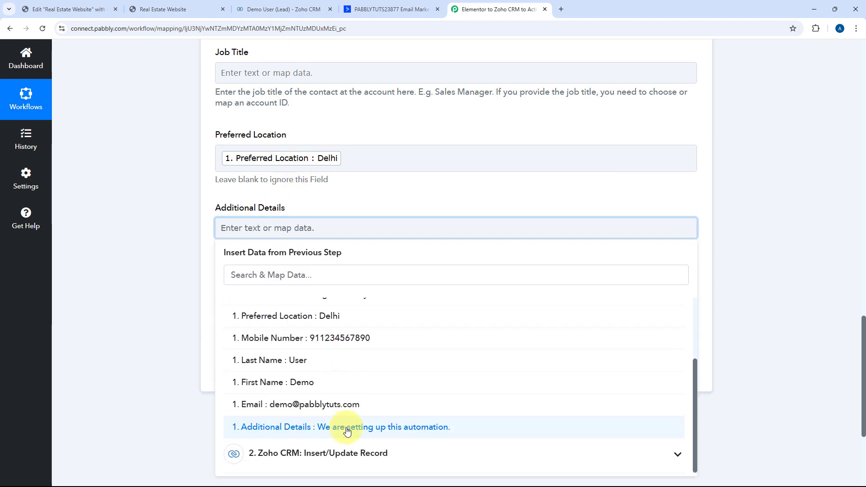
pyautogui.click(244, 427)
# Map Looking For to the form's What Are You Looking For answer (Buy)
pyautogui.click(271, 311)
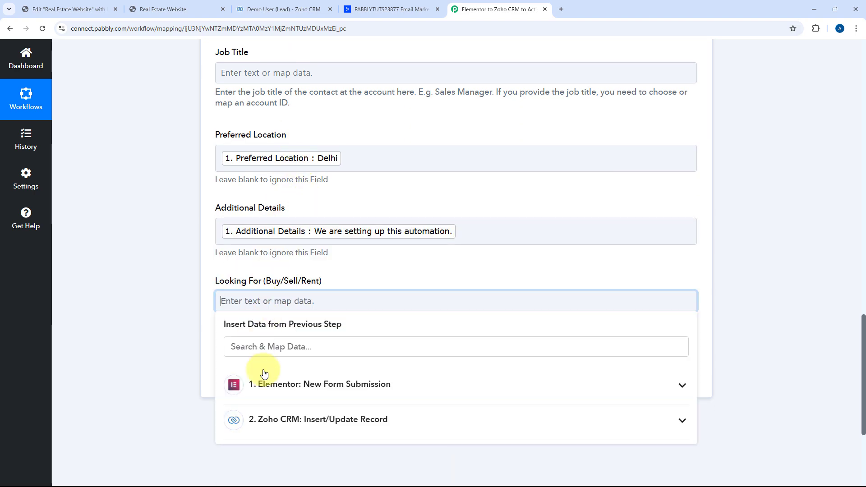
pyautogui.click(243, 381)
pyautogui.scroll(-3, 180, 318)
pyautogui.click(304, 332)
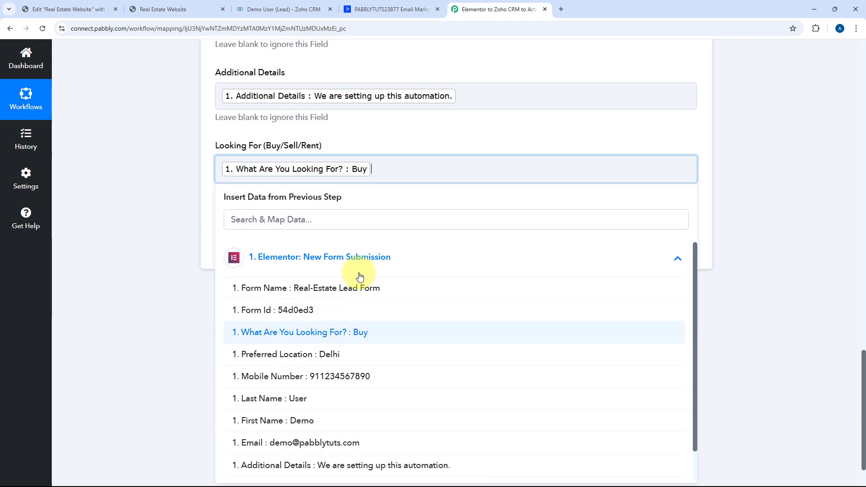
pyautogui.click(366, 127)
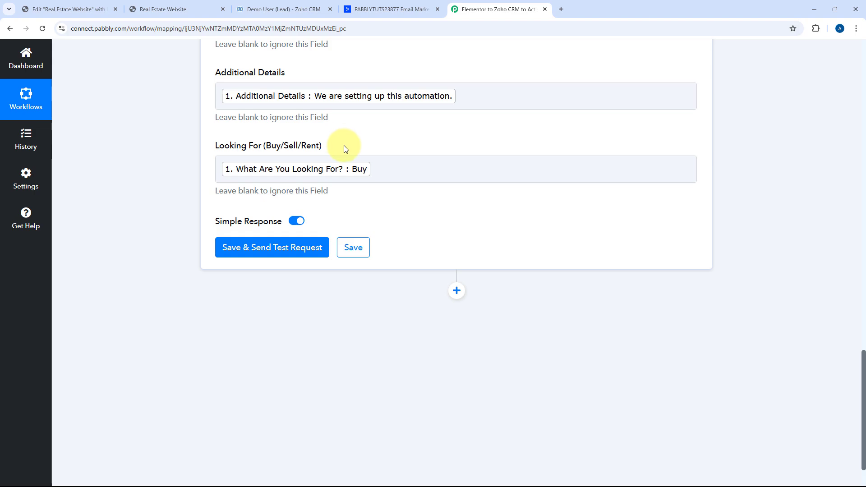
# Save and test the Create or Update Contact step, then collapse it once the response arrives
pyautogui.scroll(4, 301, 130)
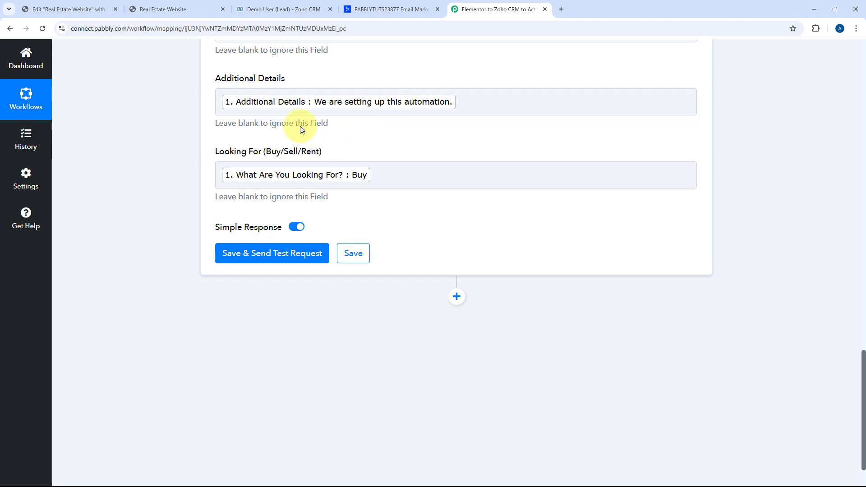
pyautogui.scroll(-4, 301, 136)
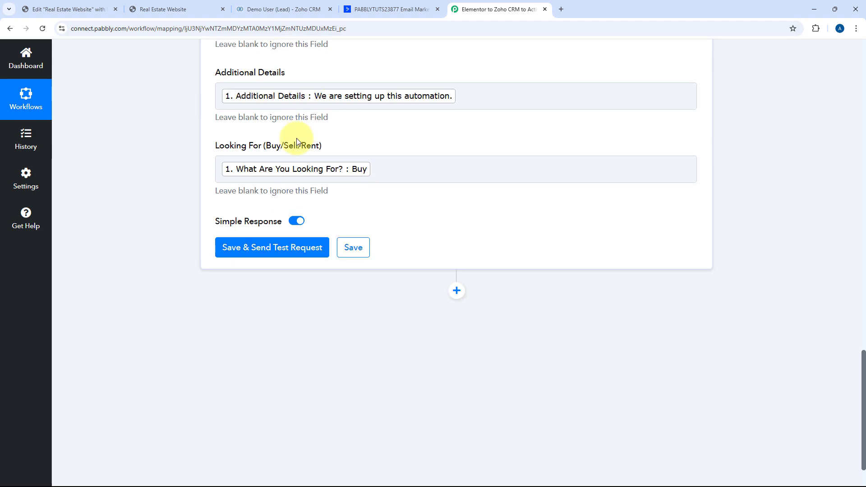
pyautogui.click(272, 246)
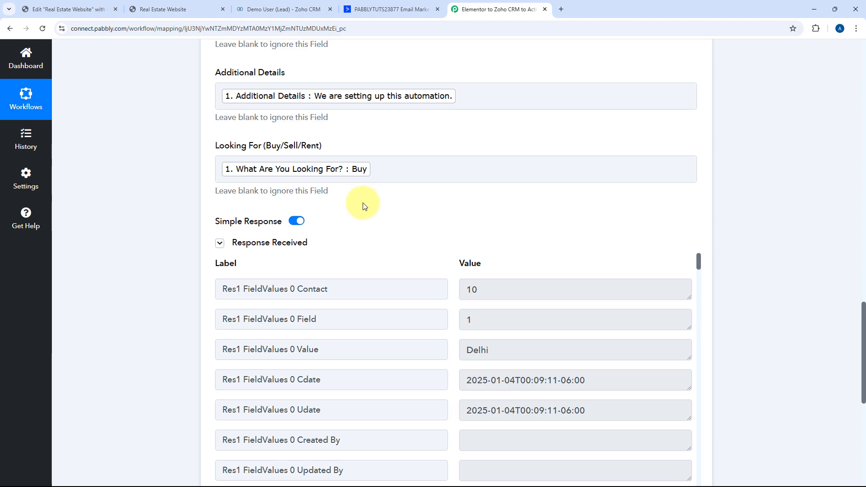
pyautogui.scroll(4, 388, 207)
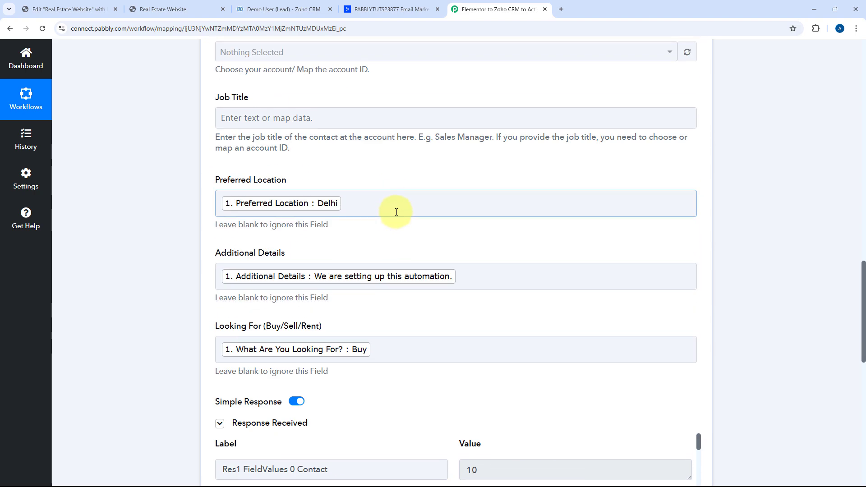
pyautogui.scroll(10, 396, 212)
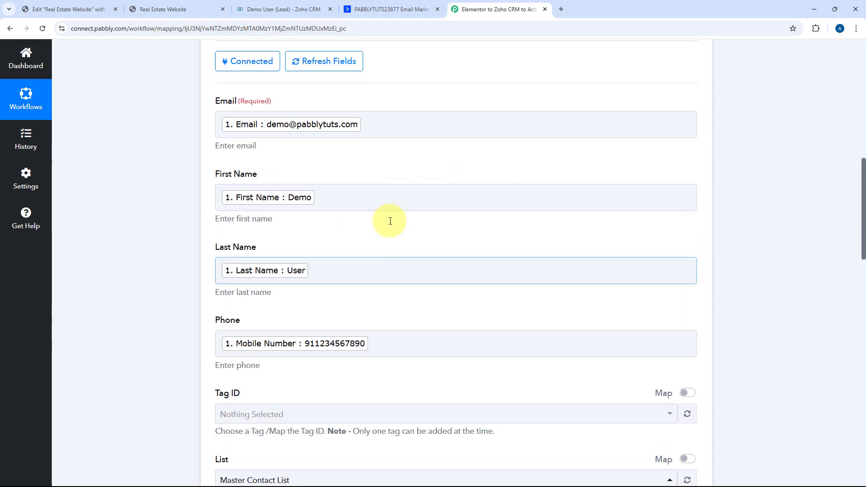
pyautogui.scroll(4, 390, 220)
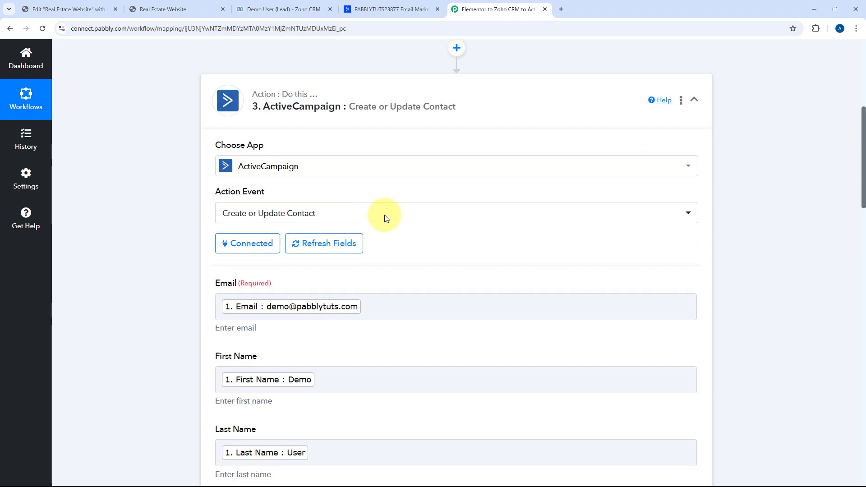
pyautogui.click(445, 86)
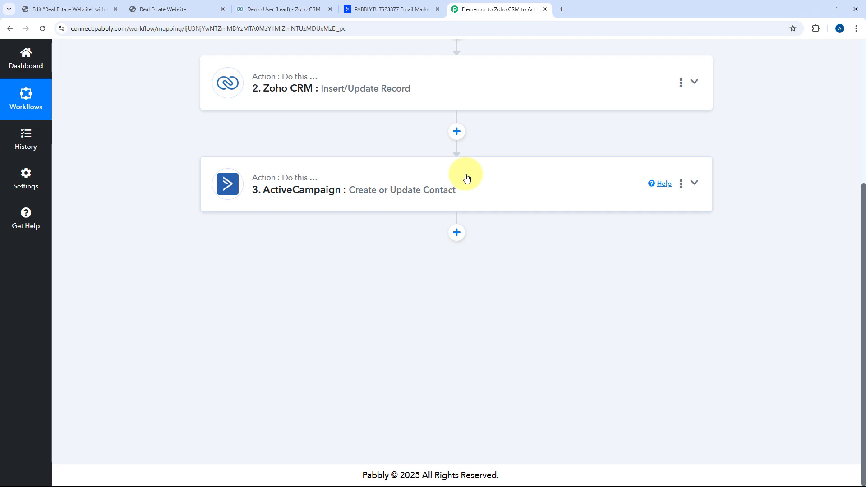
# Review the Demo User contact in ActiveCampaign (Delhi, Buy, Master Contact List), then return to Pabbly
pyautogui.click(382, 9)
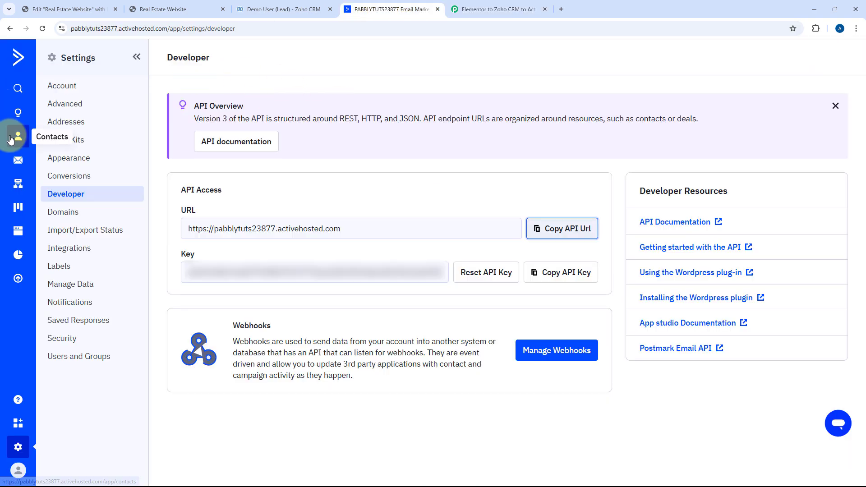
pyautogui.click(13, 138)
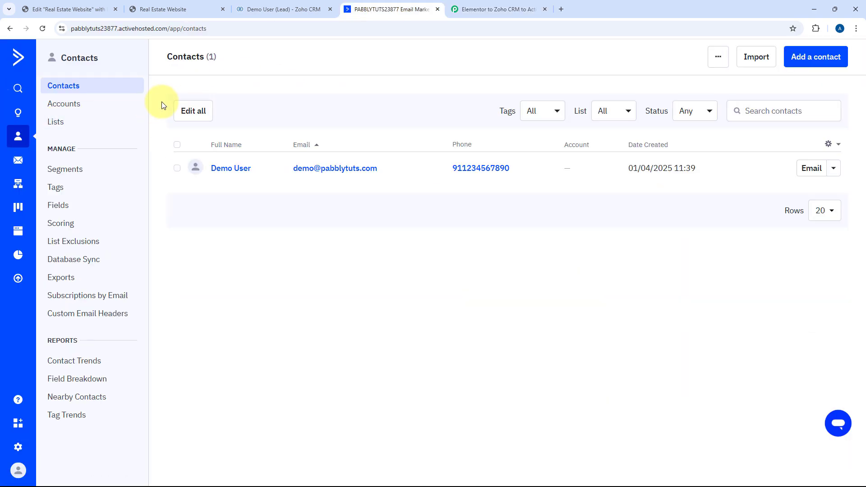
pyautogui.click(229, 169)
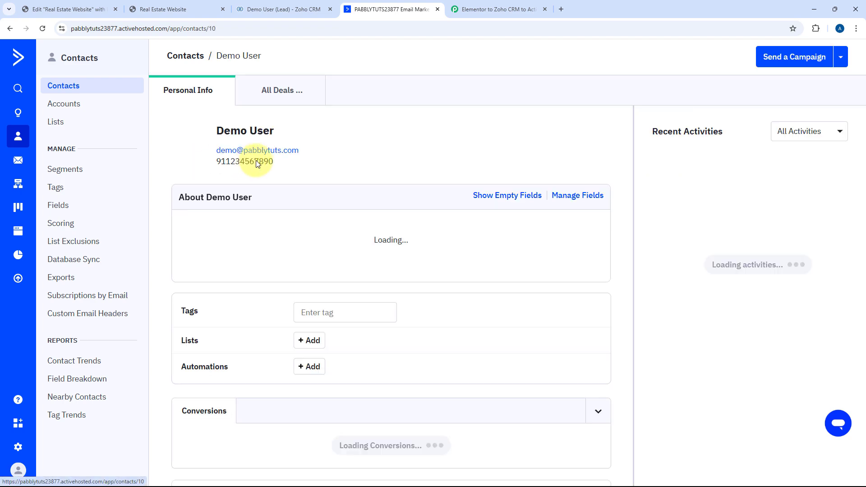
pyautogui.scroll(-2, 336, 162)
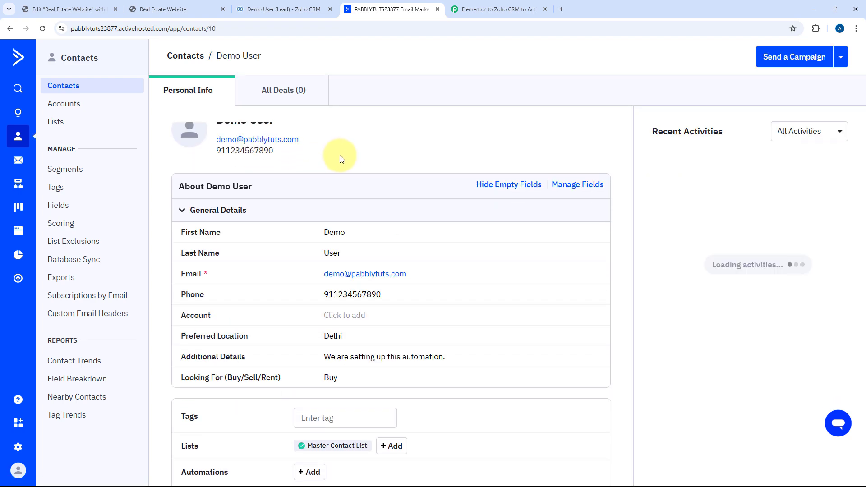
pyautogui.scroll(1, 347, 194)
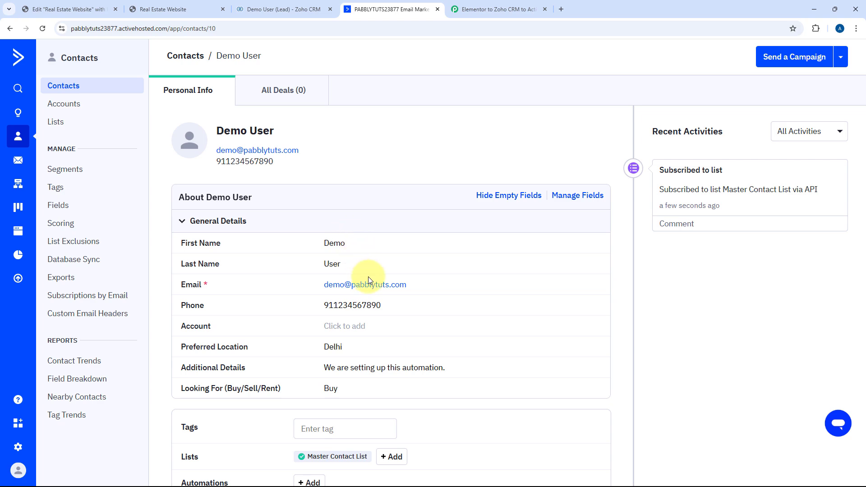
pyautogui.scroll(-1, 374, 253)
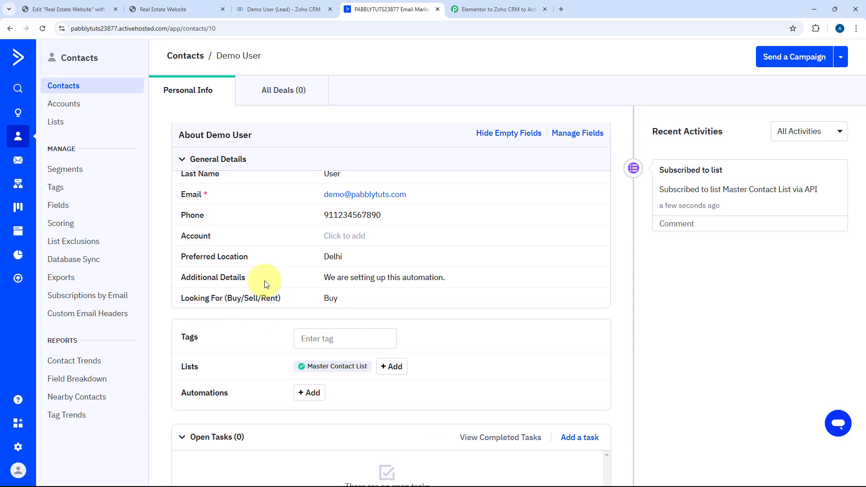
pyautogui.scroll(2, 397, 190)
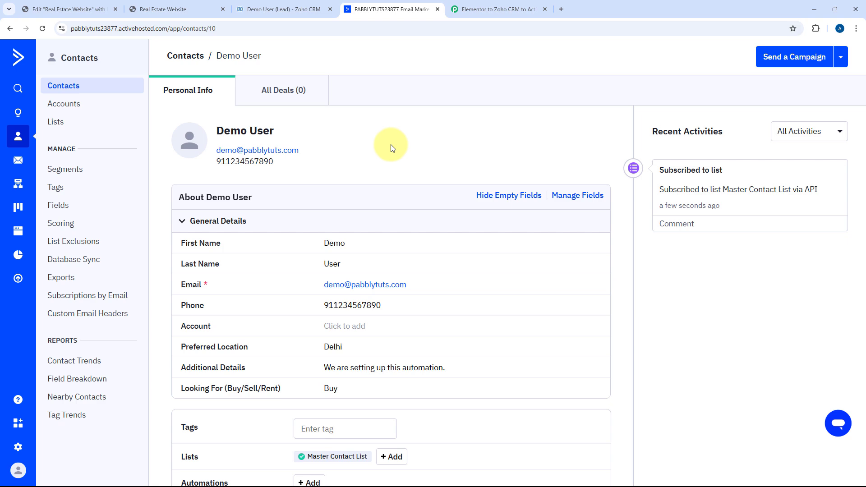
pyautogui.click(464, 9)
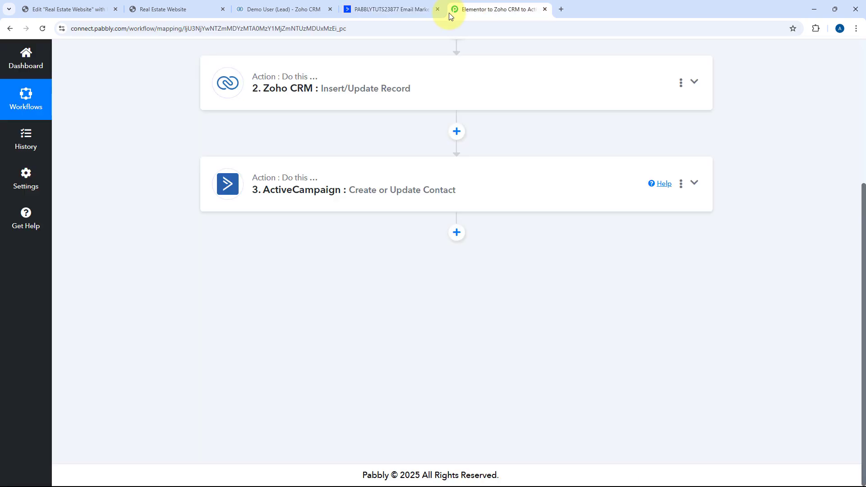
pyautogui.scroll(1, 389, 217)
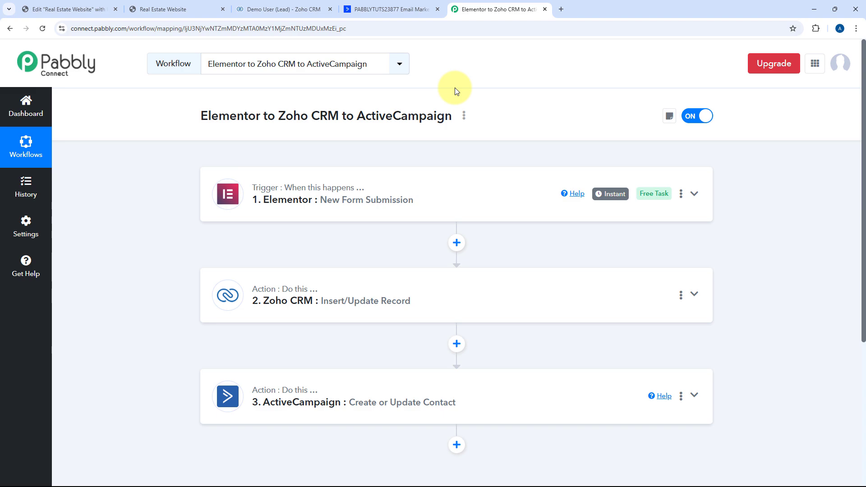
# Enter Test User as the name, the suggested test email and a mobile number
pyautogui.click(169, 9)
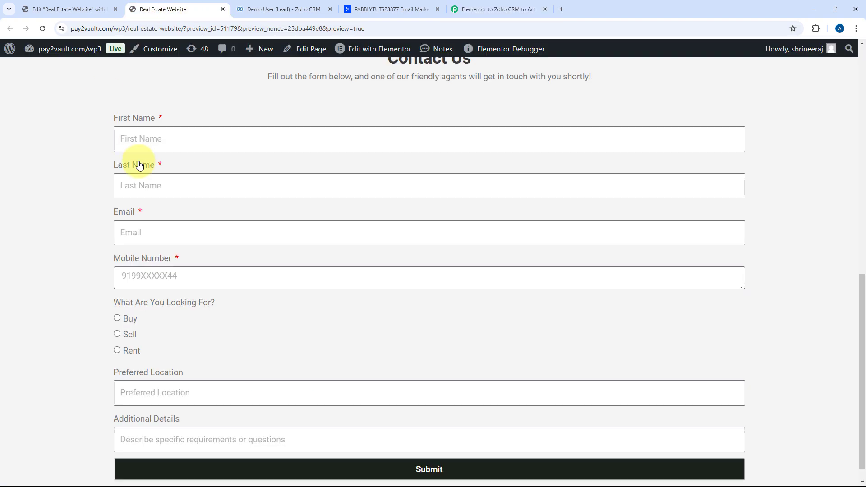
pyautogui.click(151, 138)
pyautogui.write('Test')
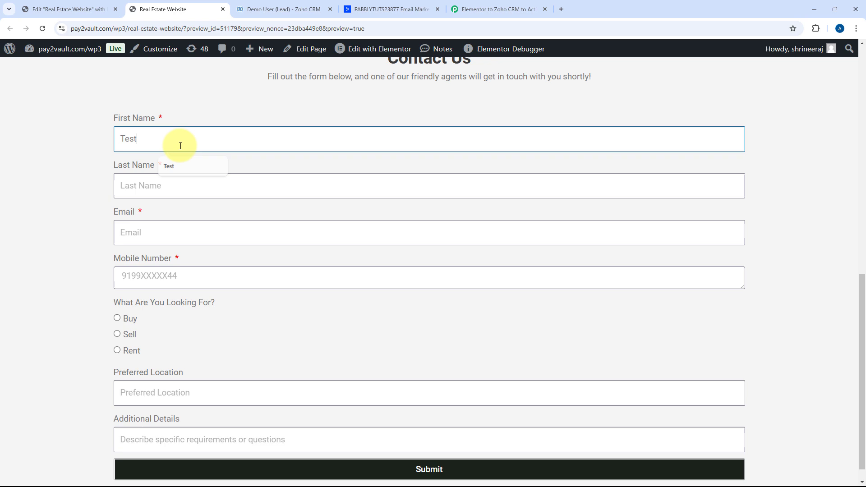
pyautogui.press('Tab')
pyautogui.write('User')
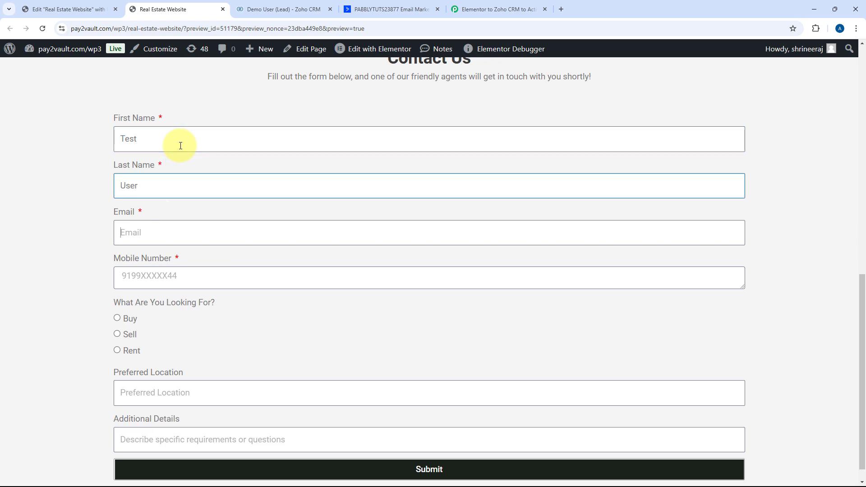
pyautogui.press('Tab')
pyautogui.write('test')
pyautogui.press('Down')
pyautogui.press('Return')
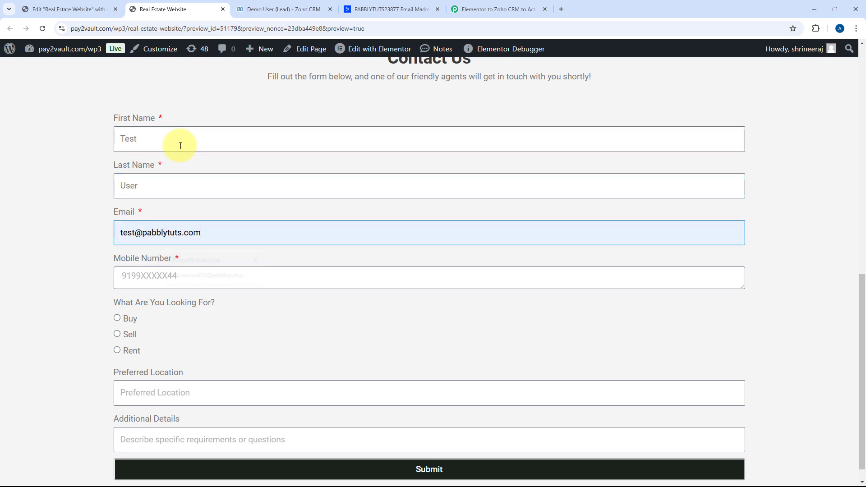
pyautogui.click(146, 281)
pyautogui.write('3256987')
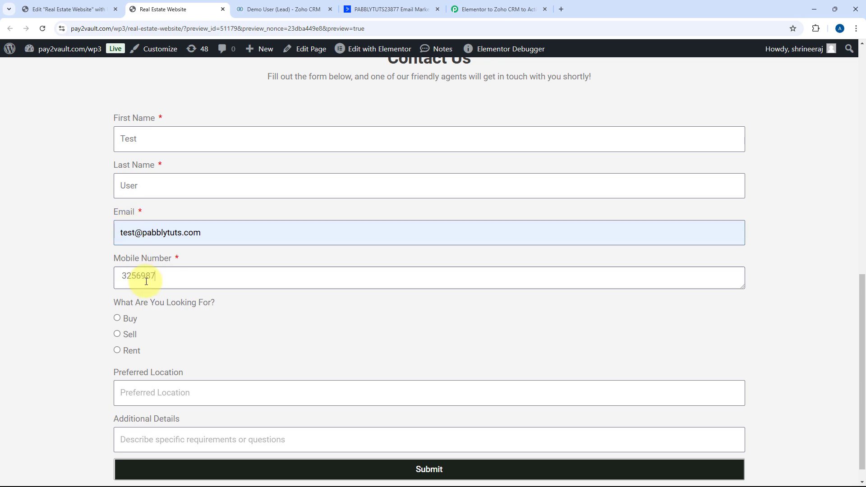
pyautogui.write('410')
# Choose Sell, enter Mumbai and 'We are testing this automation.', then submit the form
pyautogui.click(116, 333)
pyautogui.click(187, 394)
pyautogui.press('Return')
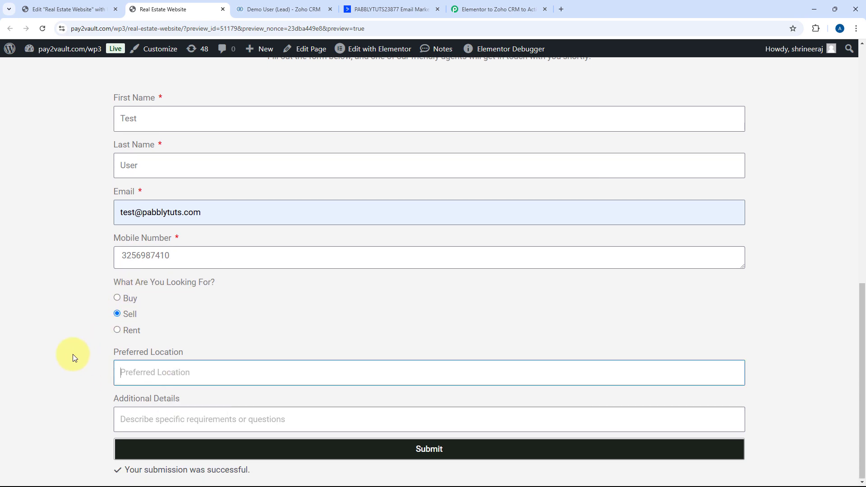
pyautogui.write('Mumbai')
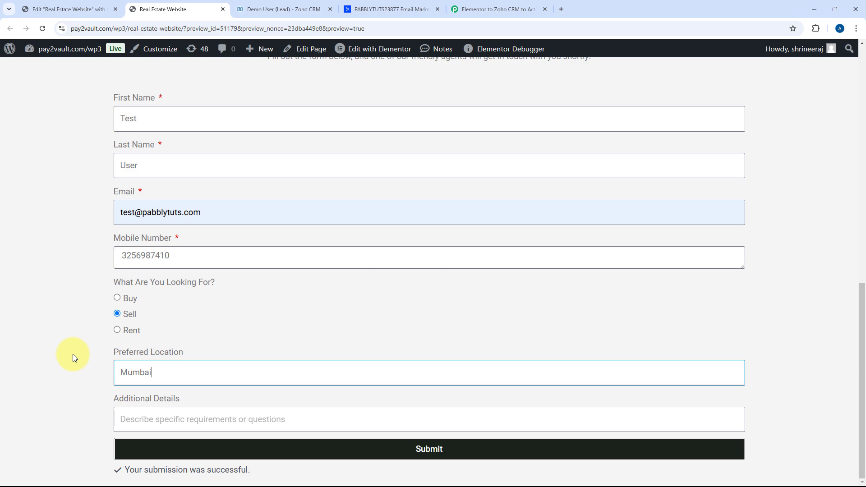
pyautogui.press('Tab')
pyautogui.write('We ')
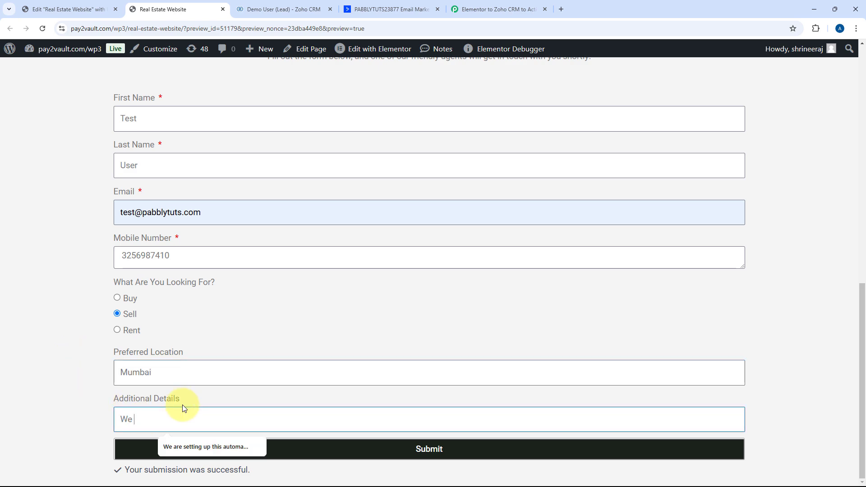
pyautogui.write('are testing t')
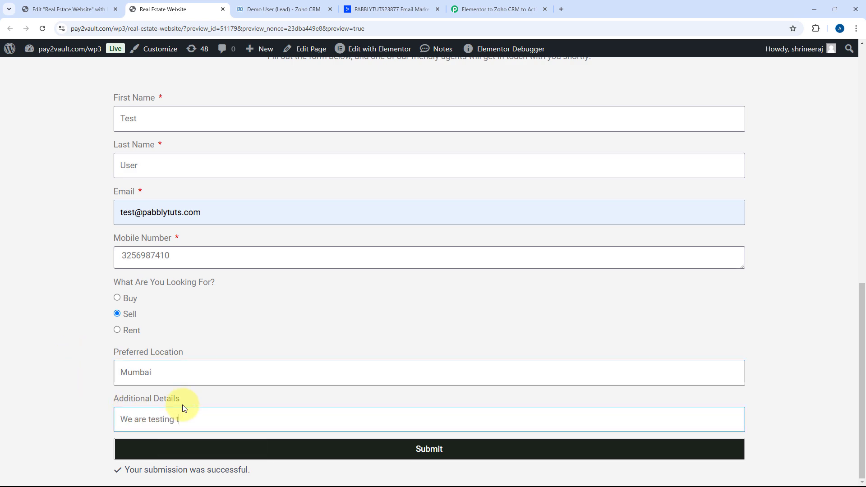
pyautogui.write('his automation.')
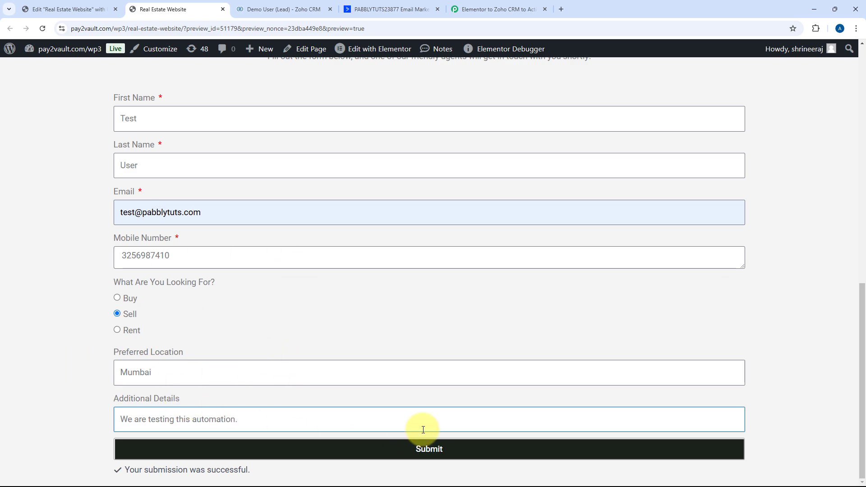
pyautogui.click(429, 450)
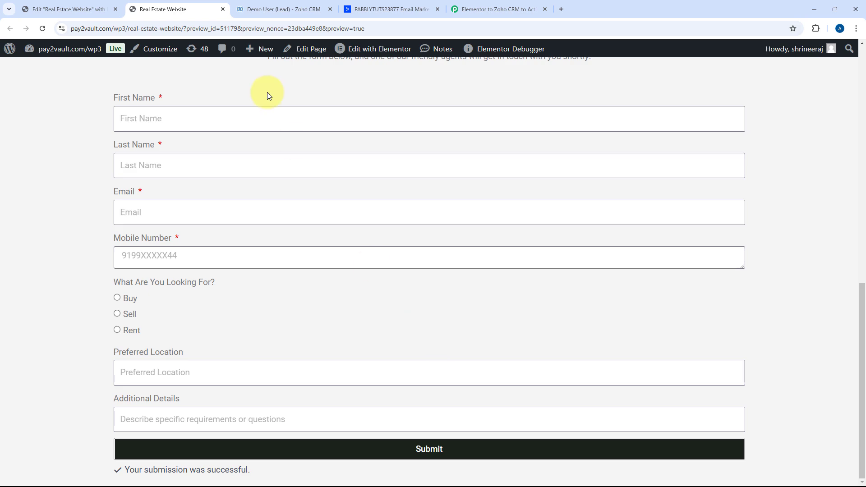
# Reload Zoho CRM Leads and review the new Test User lead's Mumbai, Sell and description details
pyautogui.click(274, 3)
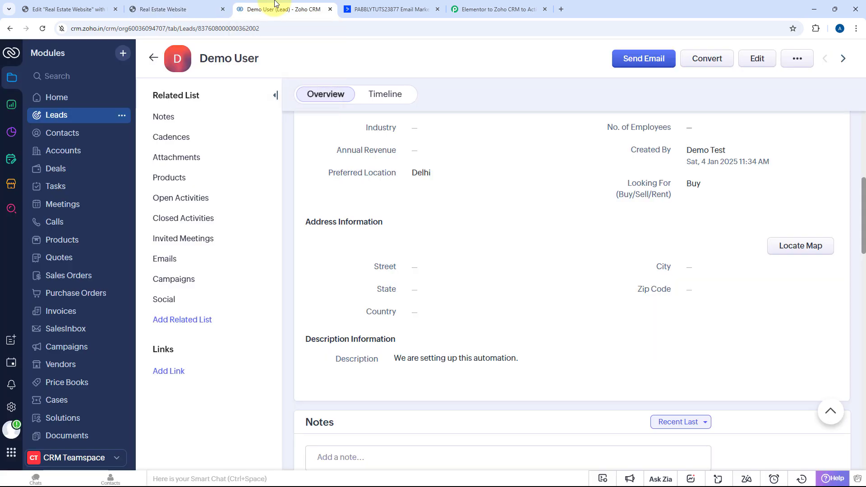
pyautogui.click(42, 28)
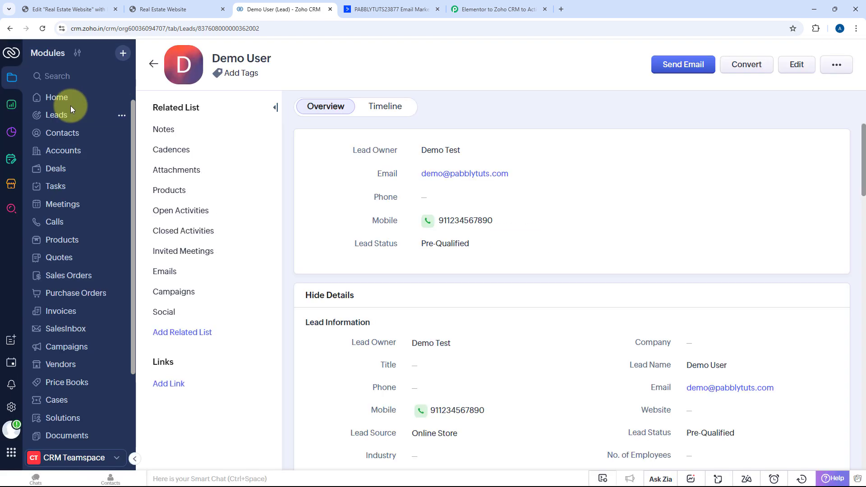
pyautogui.click(71, 118)
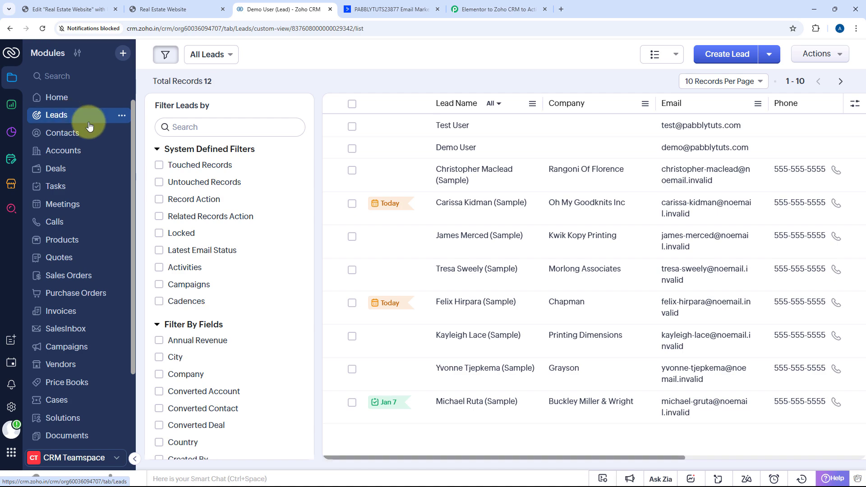
pyautogui.click(453, 126)
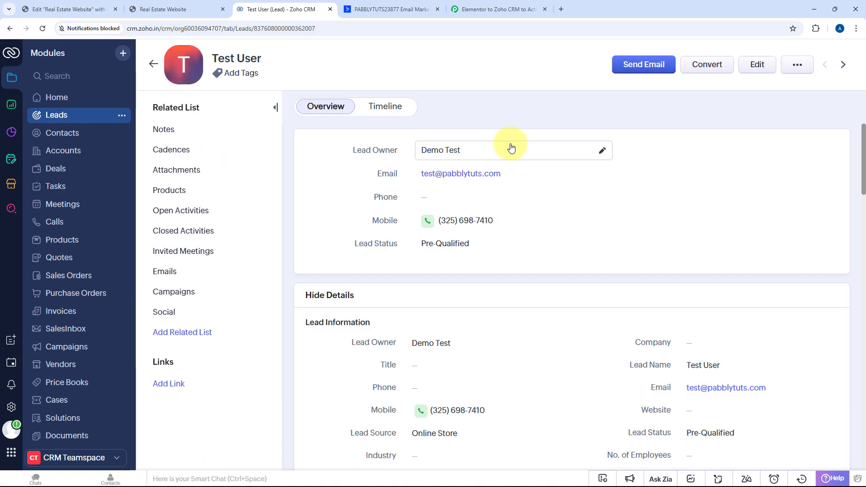
pyautogui.scroll(-1, 511, 148)
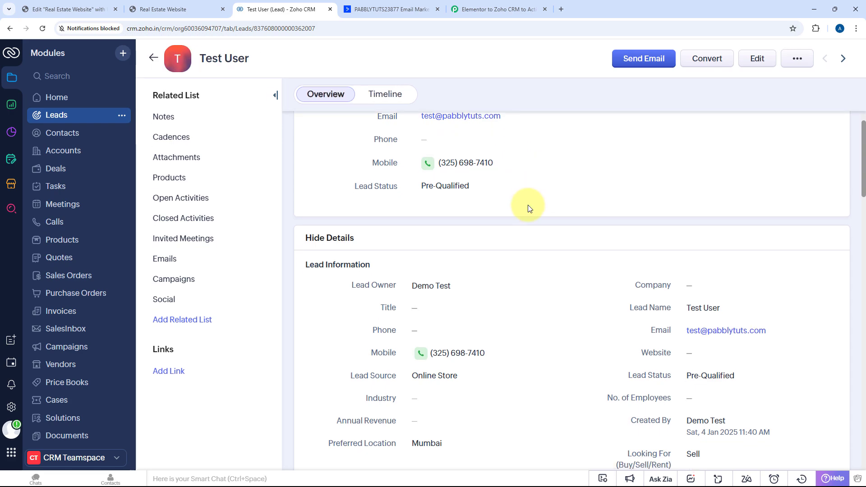
pyautogui.scroll(-4, 528, 208)
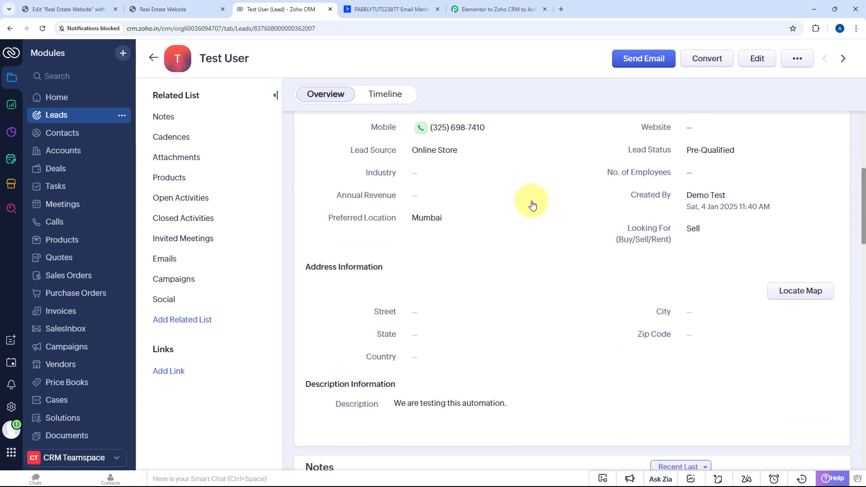
# Reload ActiveCampaign Contacts, check the Test User contact's Mumbai and Sell fields, then return to Pabbly
pyautogui.click(388, 9)
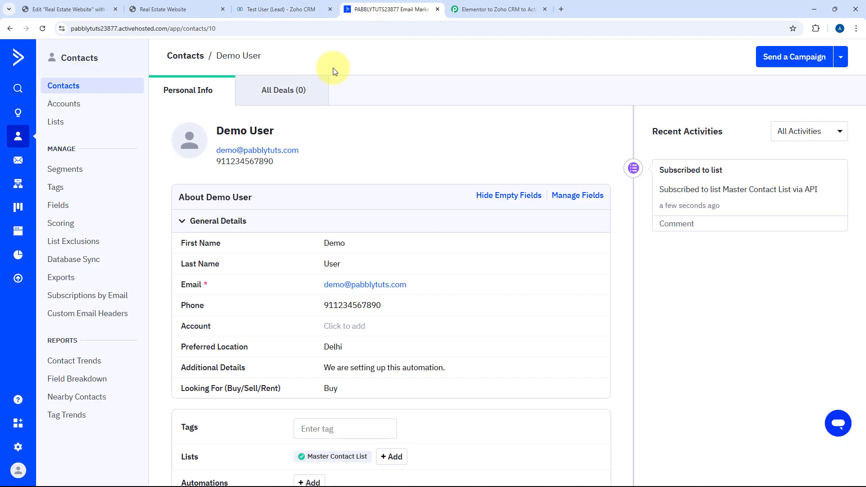
pyautogui.click(70, 86)
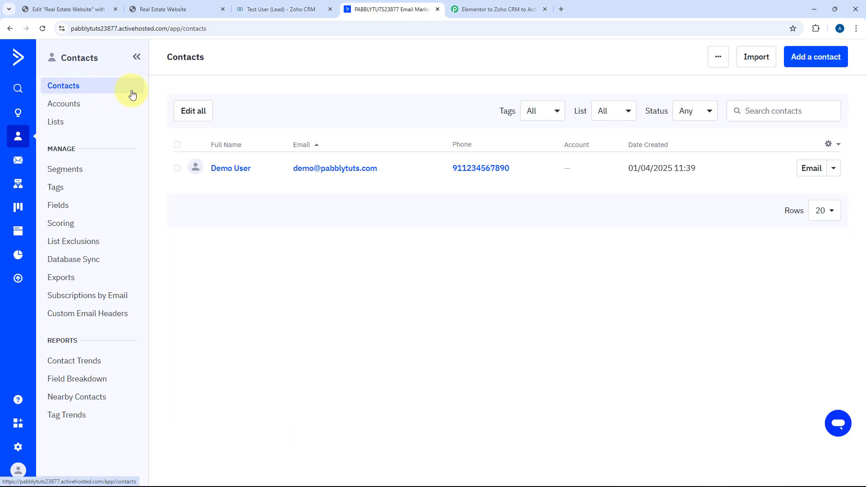
pyautogui.click(45, 28)
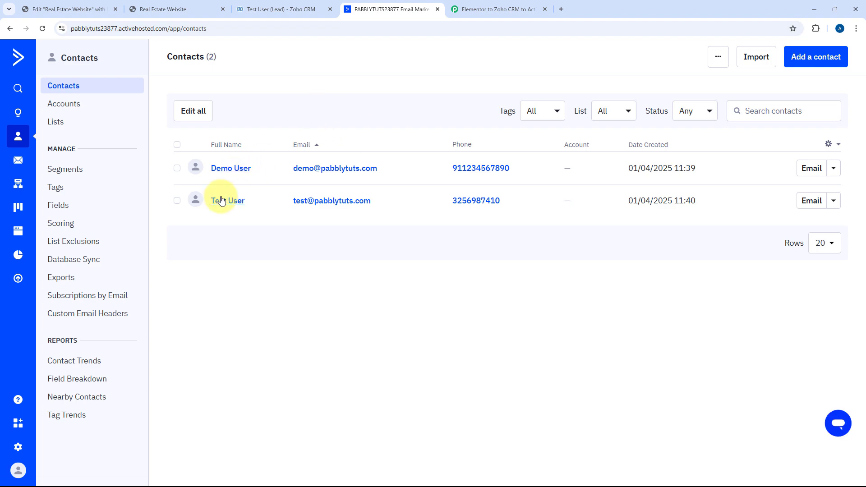
pyautogui.click(221, 201)
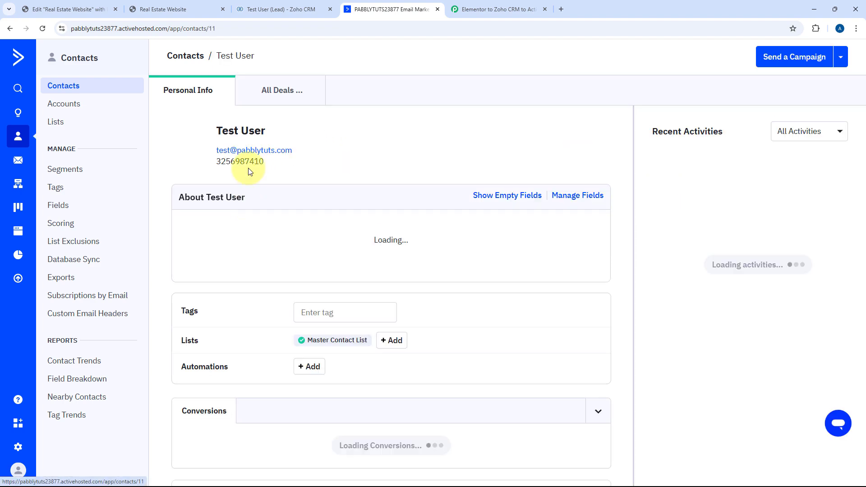
pyautogui.scroll(-4, 392, 170)
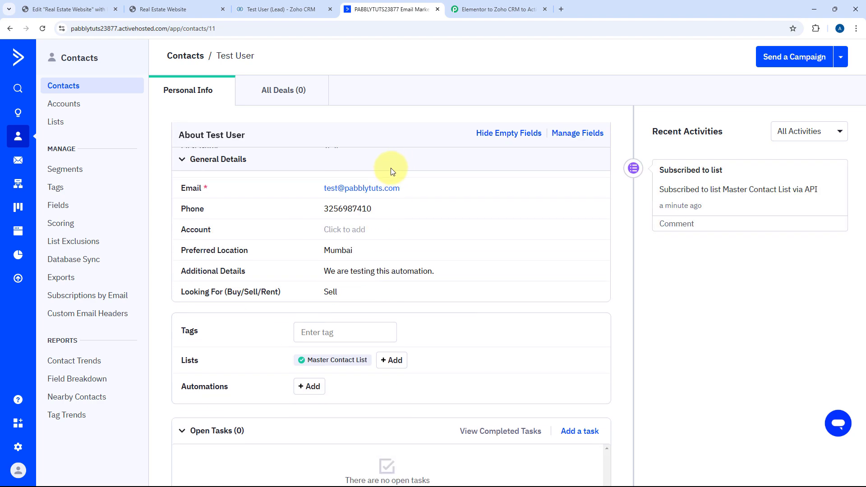
pyautogui.scroll(3, 415, 214)
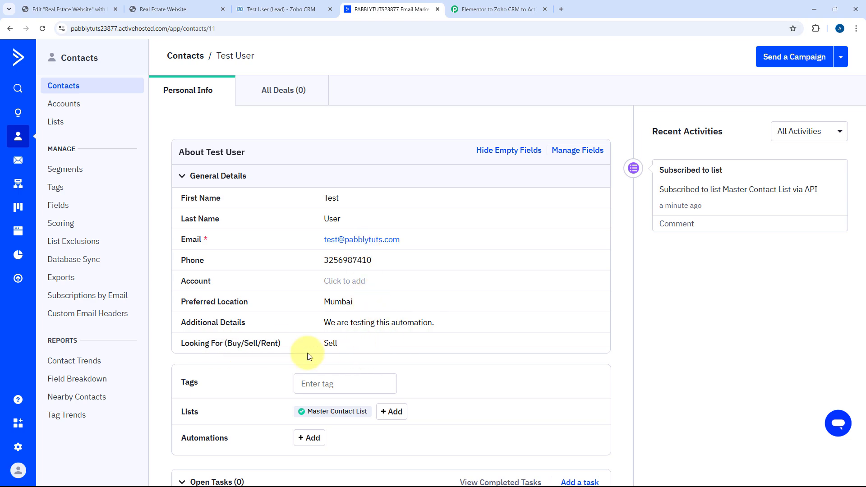
pyautogui.click(507, 9)
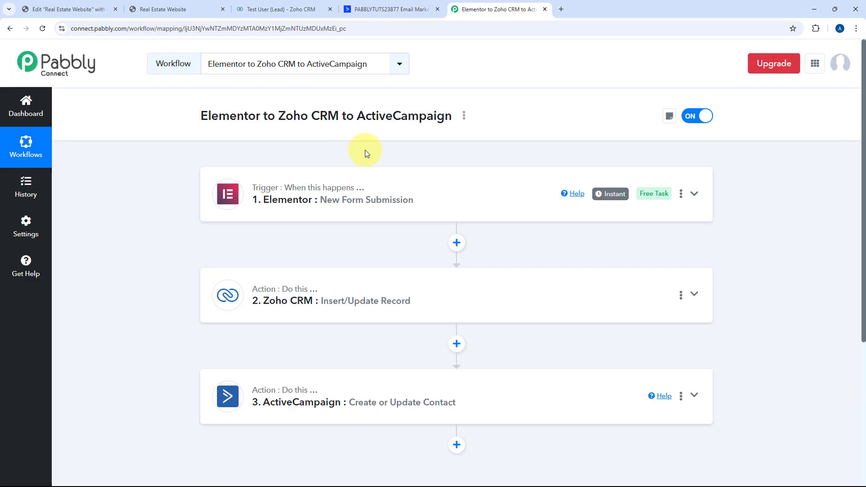